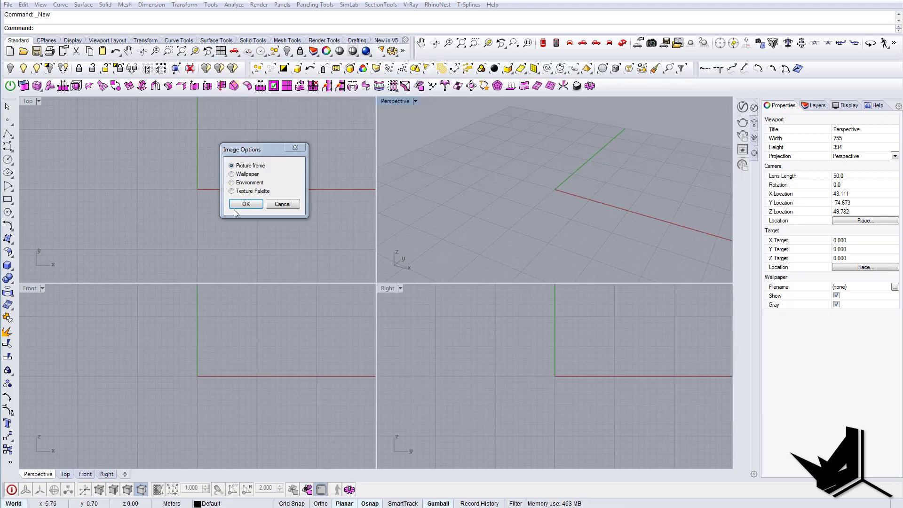
# - Insert the staircase photo as a picture frame in the Top viewport, spanning the origin
pyautogui.click(239, 206)
pyautogui.click(109, 259)
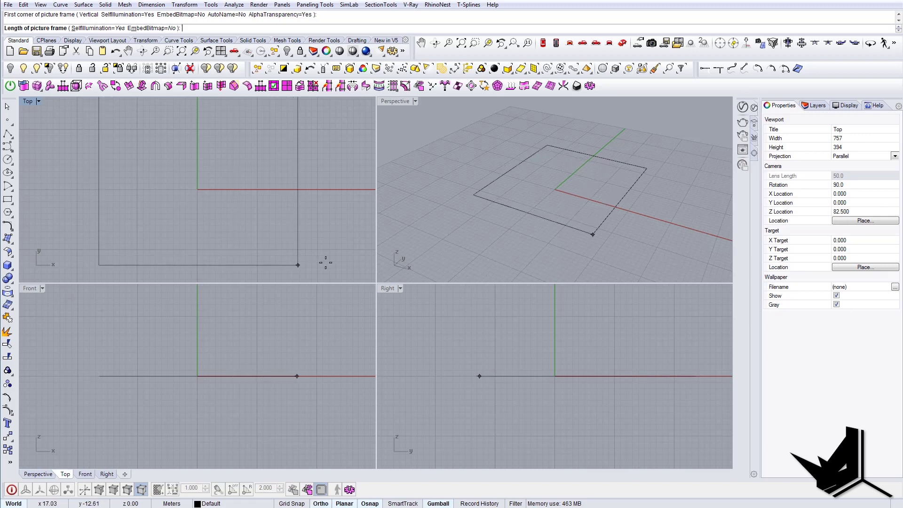
pyautogui.click(342, 267)
pyautogui.moveTo(202, 200); pyautogui.dragTo(187, 200, button='right')
pyautogui.scroll(-12, 160, 198)
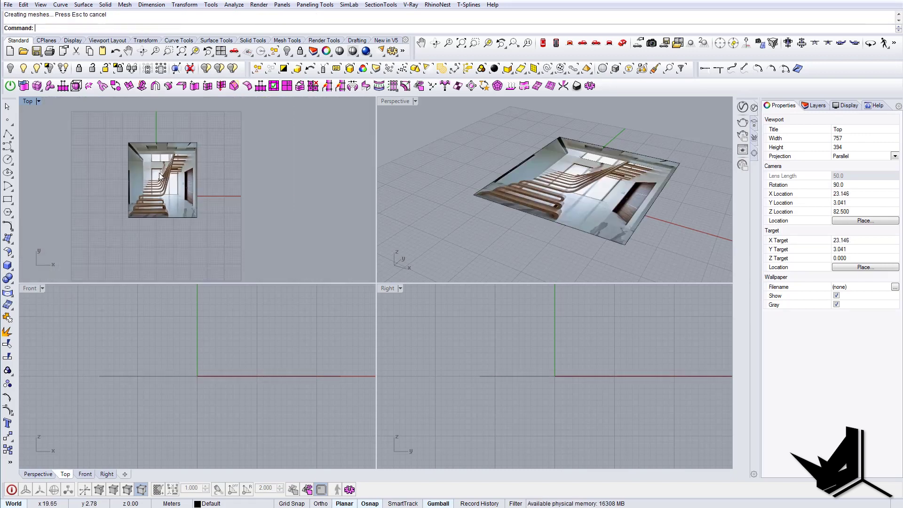
# - Maximize the Top viewport and look over the staircase photo, leaving empty space beside it
pyautogui.doubleClick(32, 103)
pyautogui.moveTo(362, 231); pyautogui.dragTo(270, 216, button='right')
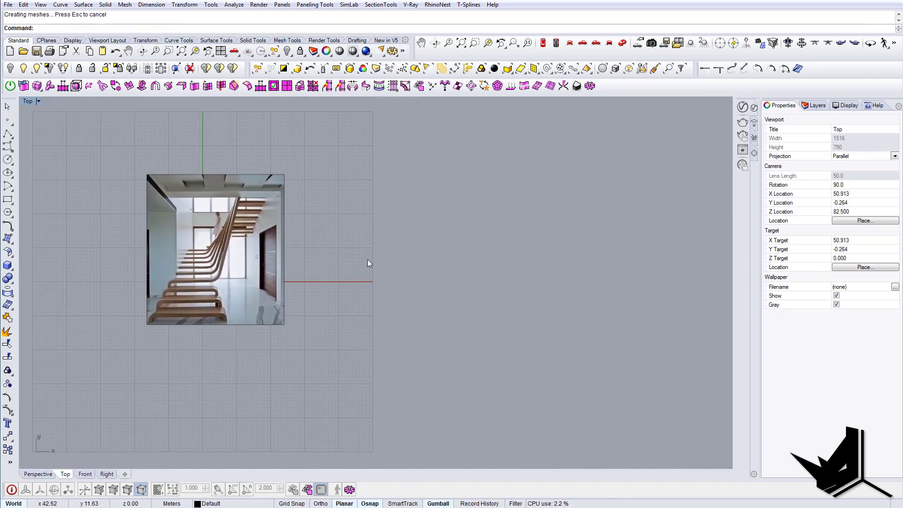
pyautogui.moveTo(374, 260); pyautogui.dragTo(374, 247, button='right')
pyautogui.scroll(4, 194, 268)
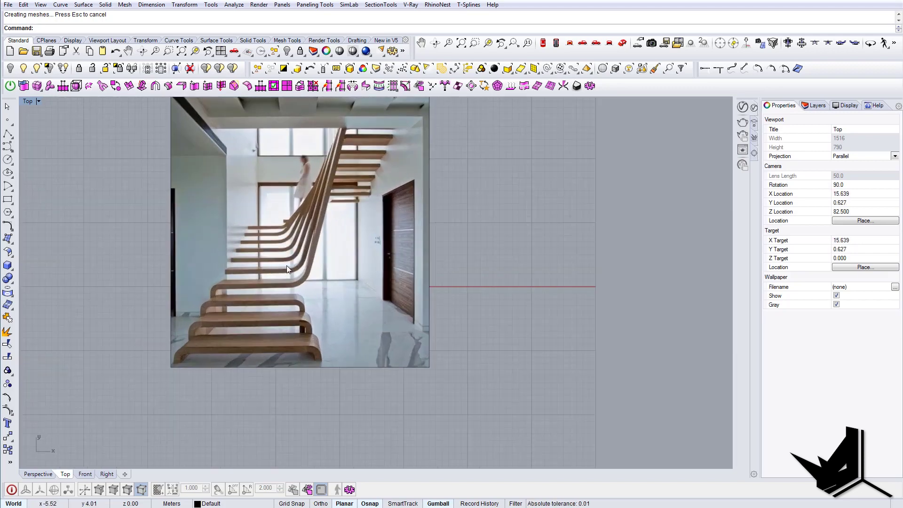
pyautogui.moveTo(300, 287); pyautogui.dragTo(280, 247, button='right')
pyautogui.scroll(-4, 280, 247)
pyautogui.moveTo(531, 236); pyautogui.dragTo(498, 244, button='right')
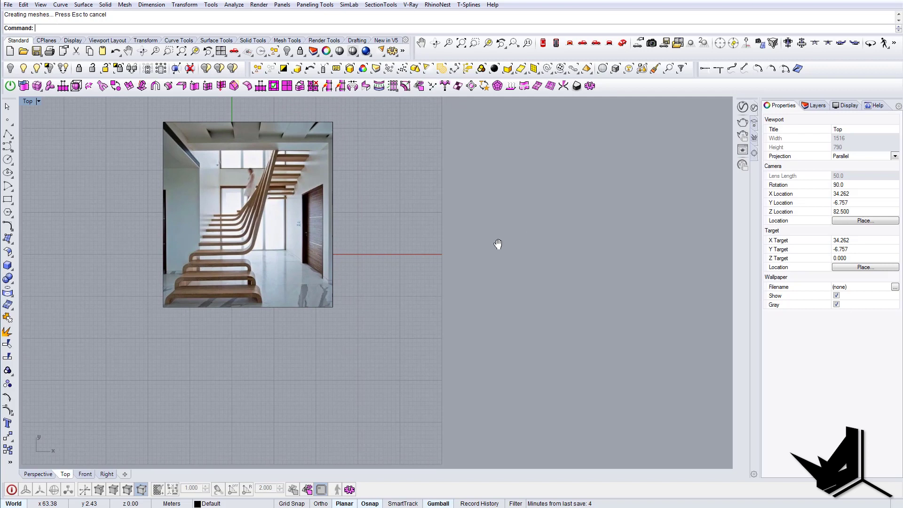
# - Draw a 1.2 m horizontal line in the empty area to the right of the staircase photo
pyautogui.write('line')
pyautogui.press('Return')
pyautogui.click(448, 256)
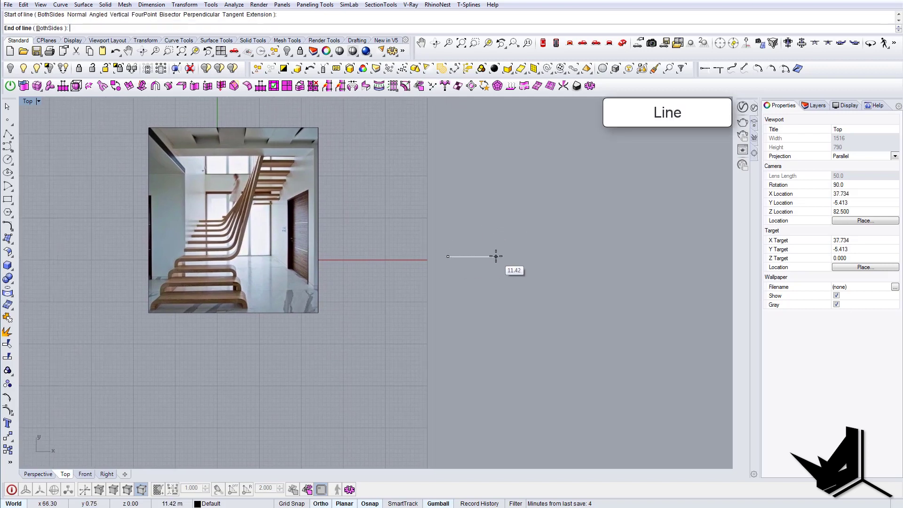
pyautogui.write('1.2')
pyautogui.press('Return')
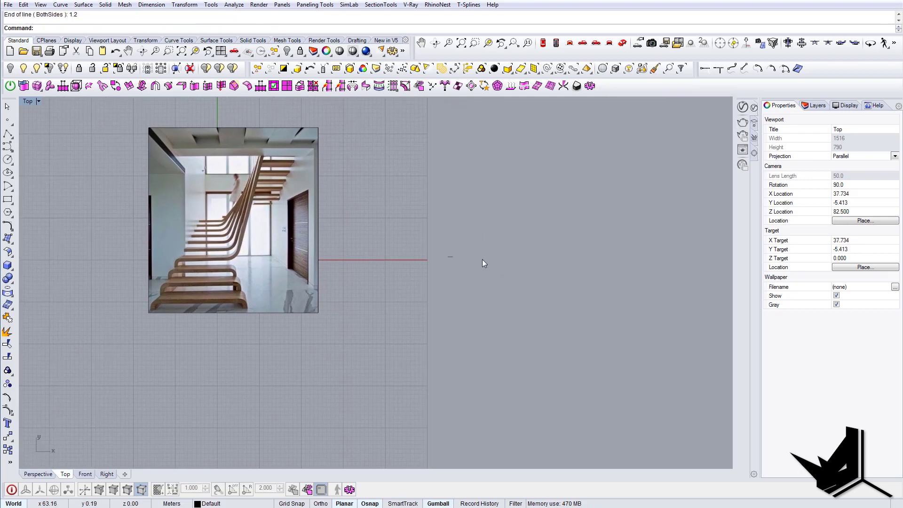
# - Copy the 1.2 m line so that the copy starts at the original's right end
pyautogui.scroll(3, 481, 259)
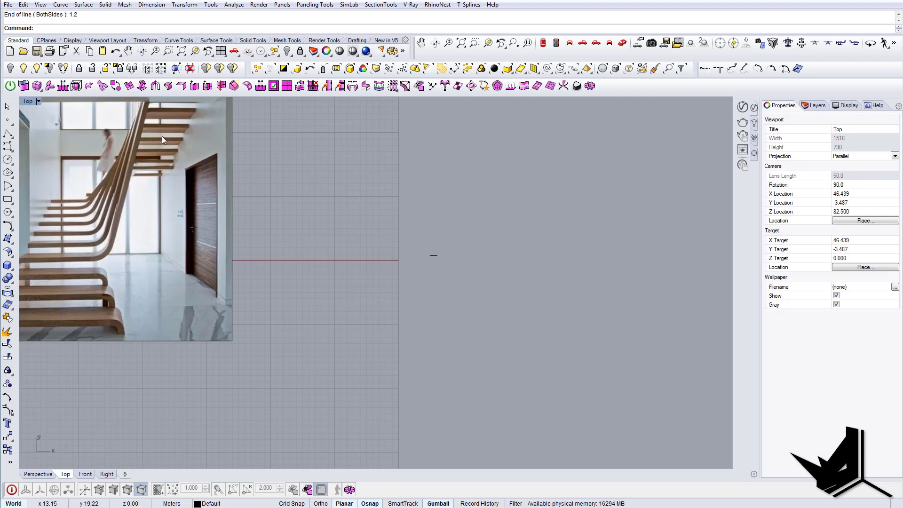
pyautogui.moveTo(448, 277); pyautogui.dragTo(426, 287, button='right')
pyautogui.scroll(6, 426, 286)
pyautogui.moveTo(425, 281); pyautogui.dragTo(407, 264)
pyautogui.write('copy')
pyautogui.press('Return')
pyautogui.click(391, 248)
pyautogui.click(406, 247)
pyautogui.rightClick(408, 247)
# - Move the copied line 0.2 m to the right to leave a gap between the two lines
pyautogui.scroll(8, 408, 247)
pyautogui.click(439, 248)
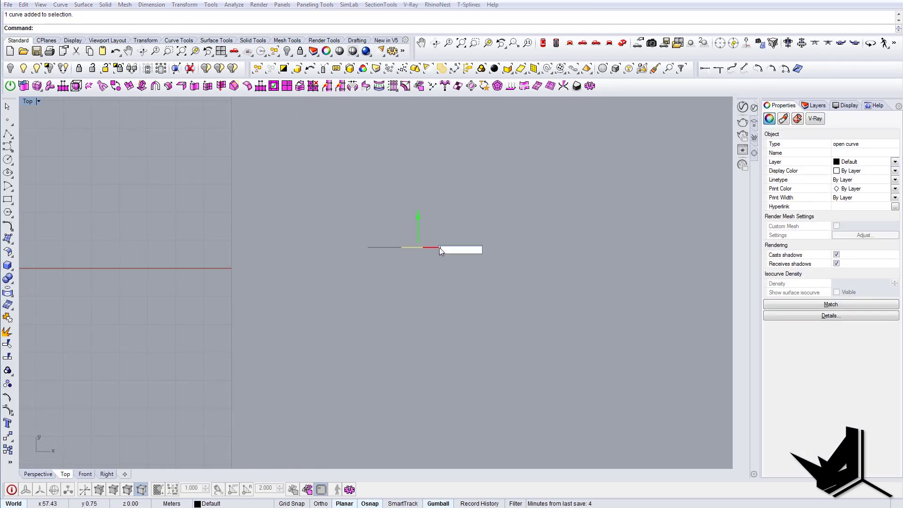
pyautogui.write('0.2')
pyautogui.press('Return')
pyautogui.press('Escape')
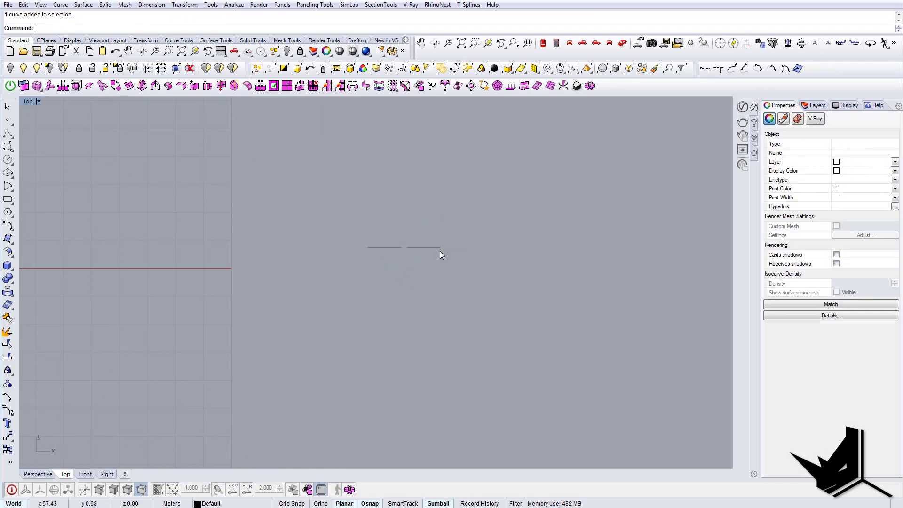
# - Draw a long vertical line straight down from the left end of the first horizontal line
pyautogui.scroll(-10, 480, 301)
pyautogui.scroll(-8, 419, 299)
pyautogui.moveTo(417, 297); pyautogui.dragTo(540, 286, button='right')
pyautogui.scroll(2, 531, 270)
pyautogui.scroll(3, 494, 296)
pyautogui.scroll(-4, 529, 272)
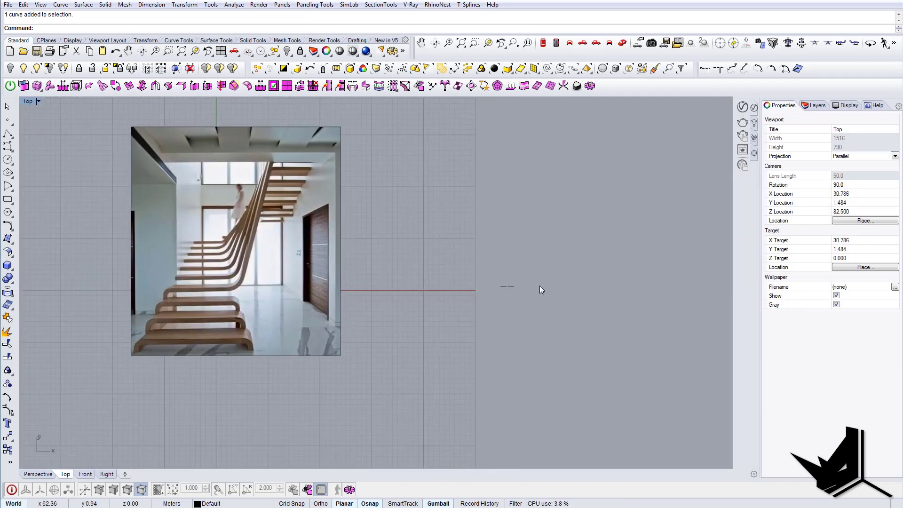
pyautogui.rightClick(539, 286)
pyautogui.scroll(2, 516, 297)
pyautogui.click(497, 284)
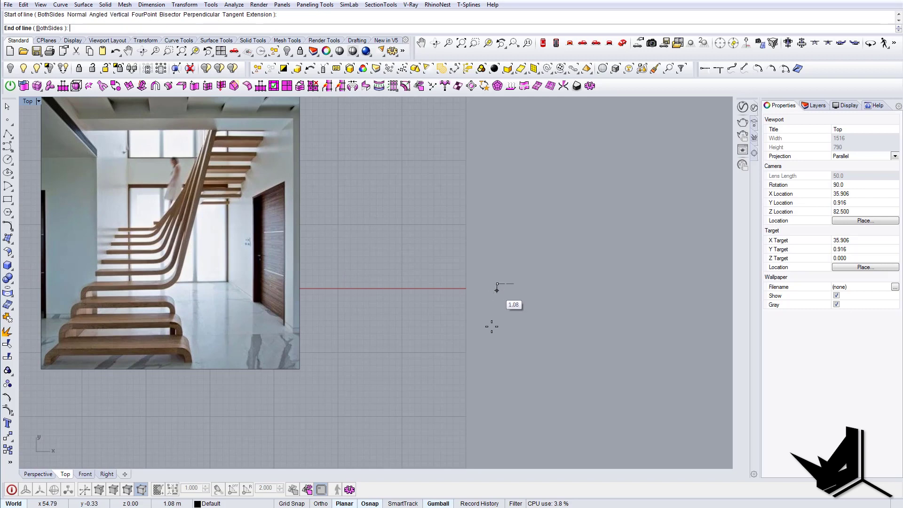
pyautogui.click(497, 353)
pyautogui.click(497, 324)
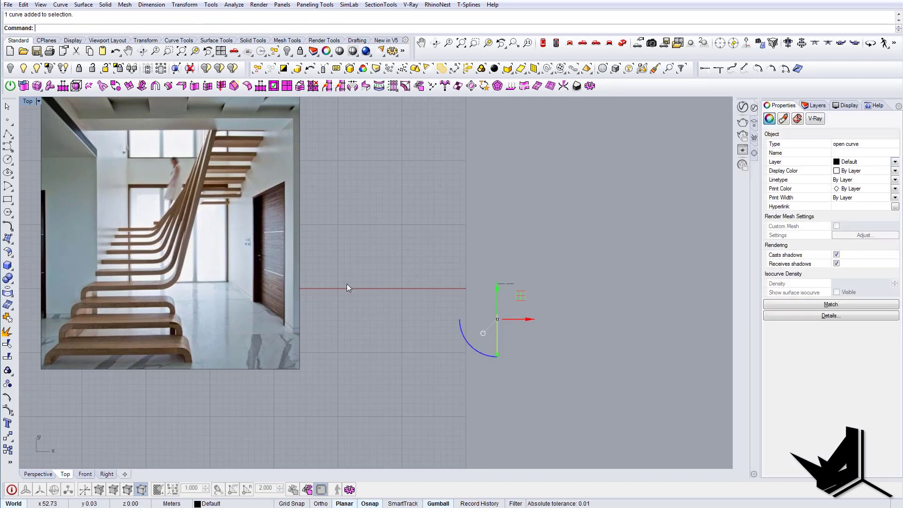
# - Scale the staircase photo down uniformly and move it close to the drawn lines
pyautogui.click(260, 278)
pyautogui.moveTo(254, 278); pyautogui.dragTo(349, 302, button='right')
pyautogui.scroll(-2, 350, 303)
pyautogui.keyDown('shift'); pyautogui.moveTo(278, 377); pyautogui.dragTo(278, 275); pyautogui.keyUp('shift')
pyautogui.moveTo(297, 244); pyautogui.dragTo(519, 292)
# - Move the long vertical line up so that it extends above and below the short horizontal lines
pyautogui.scroll(8, 573, 319)
pyautogui.moveTo(524, 318); pyautogui.dragTo(440, 263, button='right')
pyautogui.scroll(2, 479, 308)
pyautogui.moveTo(453, 309); pyautogui.dragTo(361, 271)
pyautogui.moveTo(376, 272); pyautogui.dragTo(373, 306, button='right')
pyautogui.moveTo(404, 309); pyautogui.dragTo(400, 258)
# - Enlarge the staircase photo uniformly and shift it left, clear of the drawn lines
pyautogui.click(279, 310)
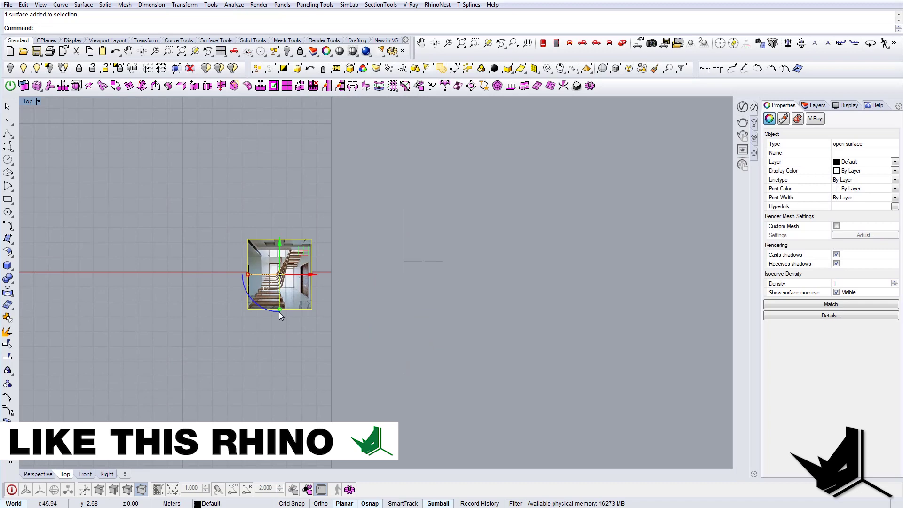
pyautogui.keyDown('shift'); pyautogui.moveTo(280, 314); pyautogui.dragTo(313, 390); pyautogui.keyUp('shift')
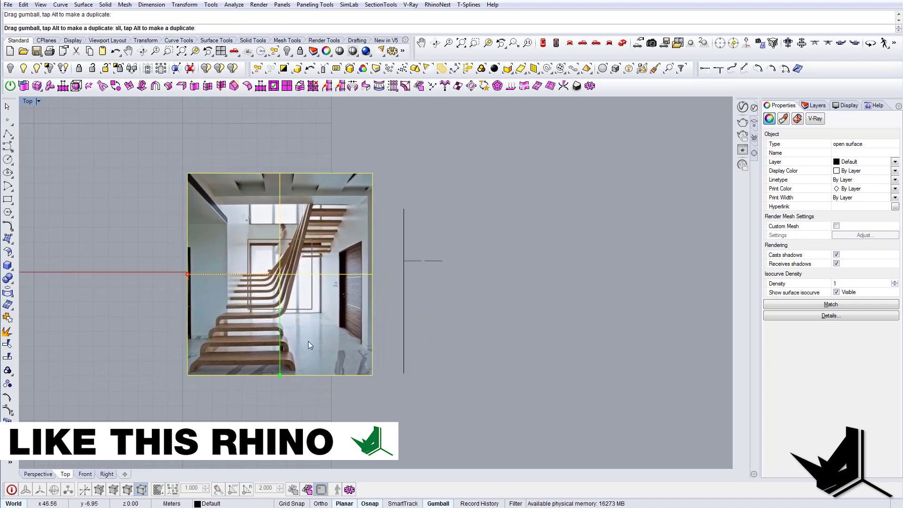
pyautogui.moveTo(318, 275); pyautogui.dragTo(222, 275)
pyautogui.click(361, 266)
# - Compare the stair flights in the photo with the vertical line and the two short horizontal lines
pyautogui.scroll(2, 435, 291)
pyautogui.moveTo(436, 291); pyautogui.dragTo(447, 311, button='right')
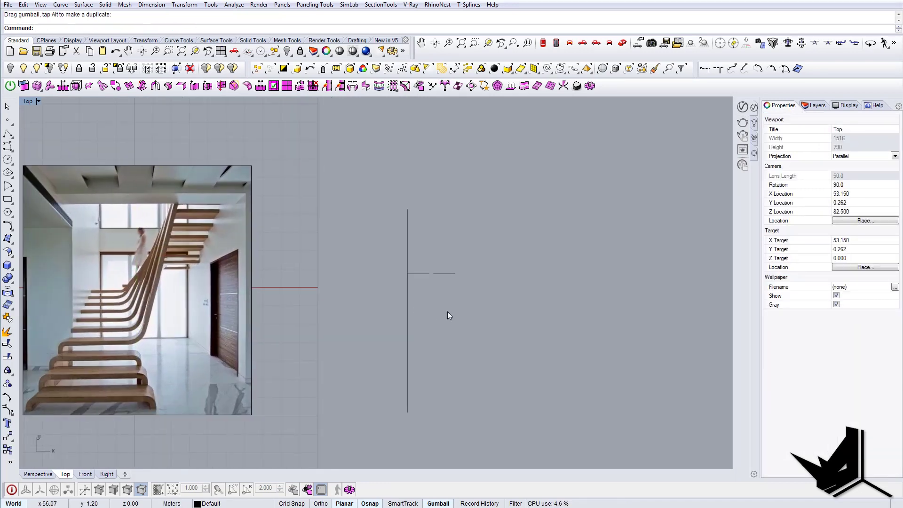
pyautogui.moveTo(447, 311); pyautogui.dragTo(388, 295)
pyautogui.moveTo(101, 288); pyautogui.dragTo(208, 300, button='right')
pyautogui.scroll(-2, 208, 300)
pyautogui.moveTo(491, 326); pyautogui.dragTo(473, 328, button='right')
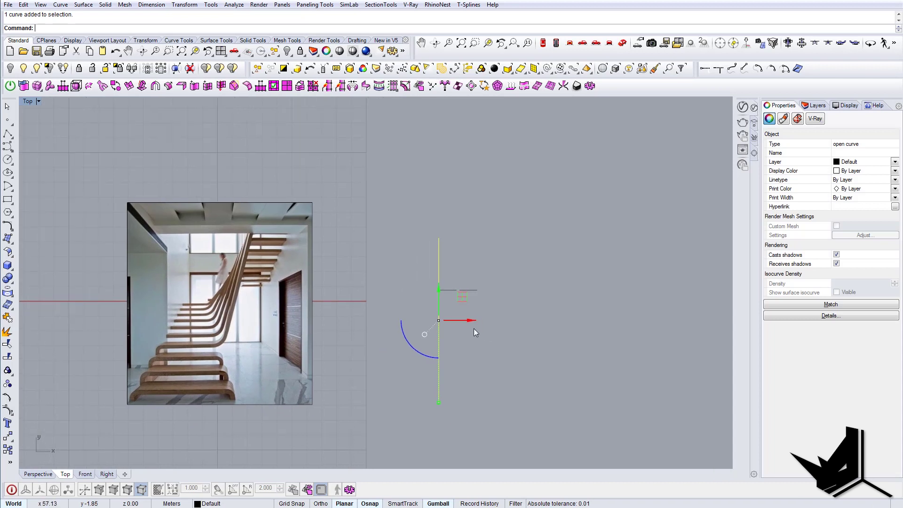
pyautogui.click(474, 327)
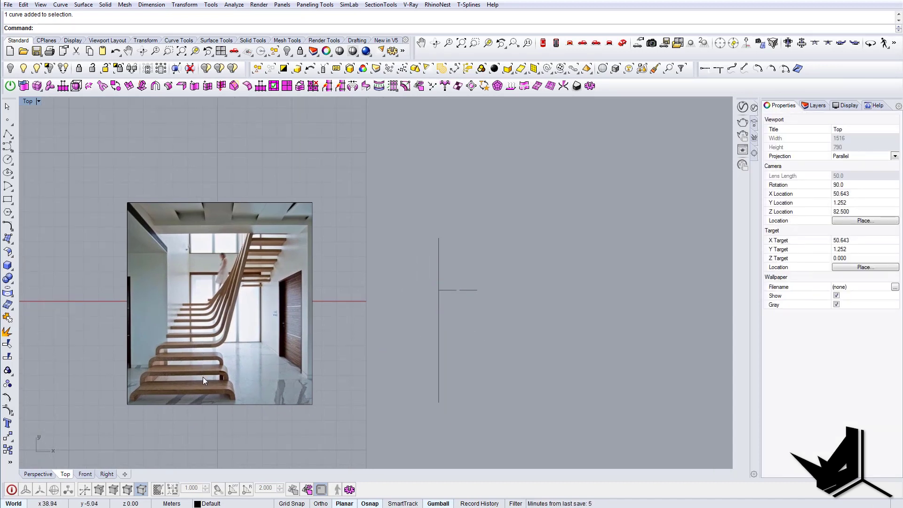
pyautogui.scroll(-4, 203, 380)
pyautogui.scroll(4, 150, 326)
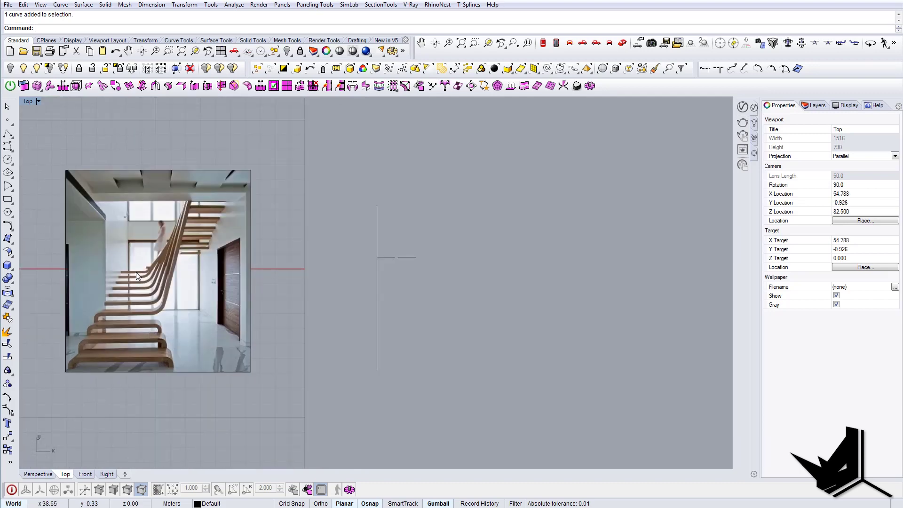
pyautogui.moveTo(463, 323); pyautogui.dragTo(463, 356, button='right')
pyautogui.moveTo(376, 296); pyautogui.dragTo(430, 339, button='right')
# - Offset the left 1.2 m line upward by 0.3 m
pyautogui.scroll(2, 429, 296)
pyautogui.click(450, 288)
pyautogui.scroll(2, 430, 340)
pyautogui.write('o')
pyautogui.press('Return')
pyautogui.scroll(6, 415, 289)
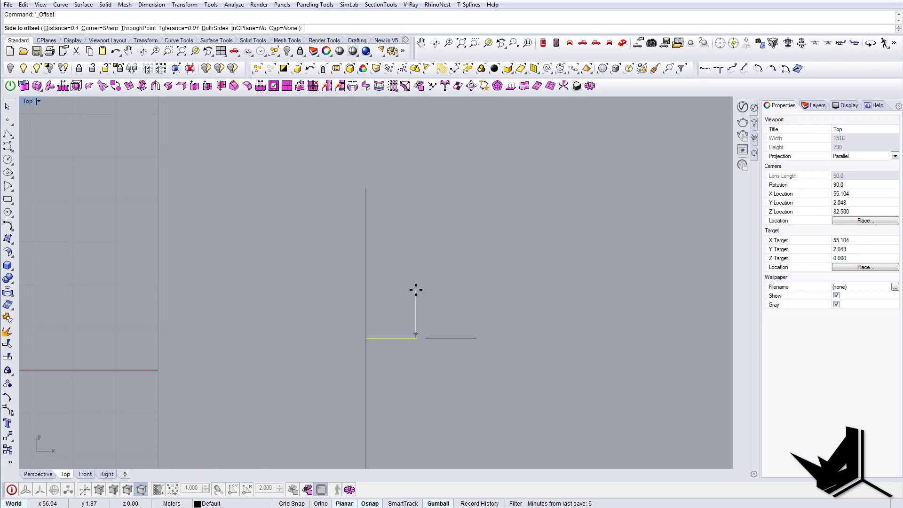
pyautogui.write('d')
pyautogui.press('Return')
pyautogui.write('0.3')
pyautogui.press('Return')
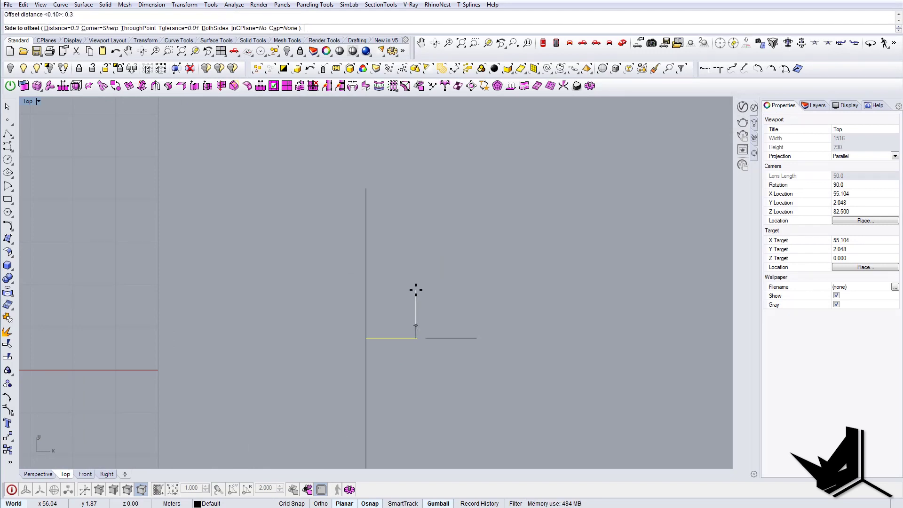
pyautogui.click(415, 290)
pyautogui.click(417, 310)
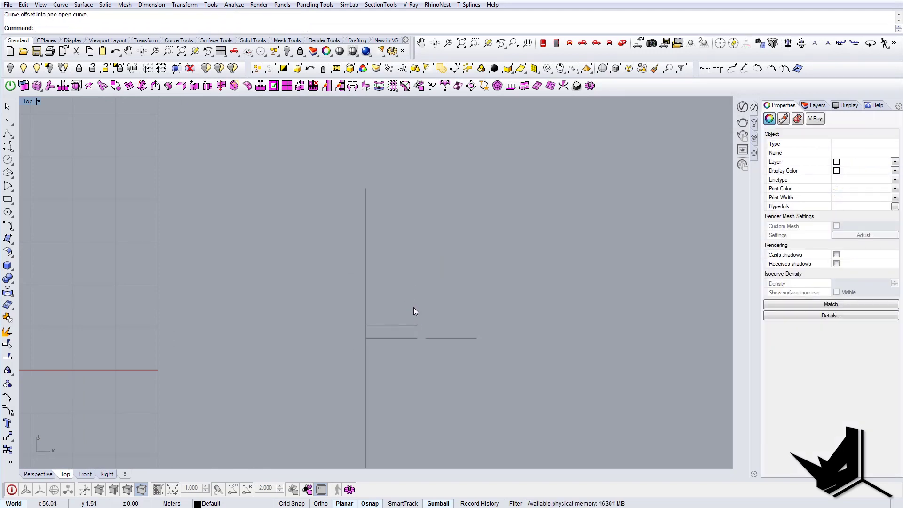
# - Copy the offset line upward by 0.3 m and set FromLastPoint, UseLastDistance and UseLastDirection to Yes
pyautogui.click(407, 325)
pyautogui.write('Copy')
pyautogui.press('Return')
pyautogui.click(404, 337)
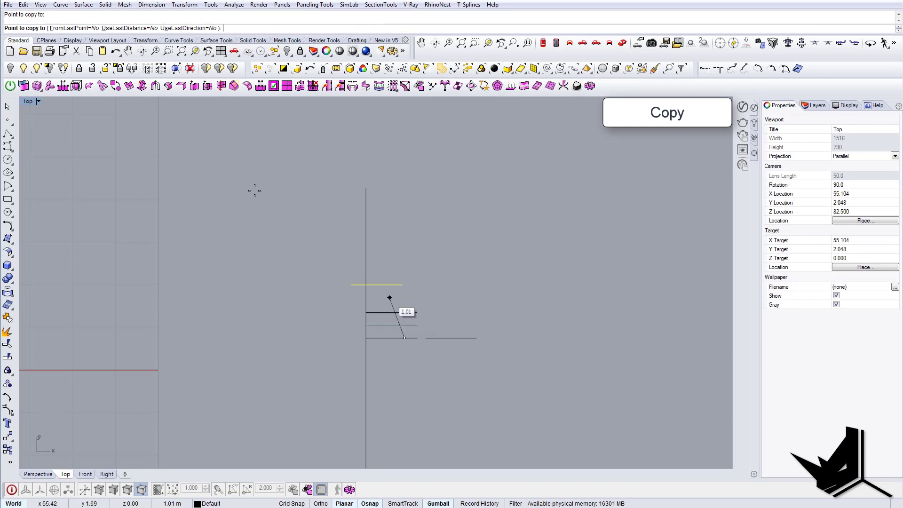
pyautogui.click(70, 28)
pyautogui.click(127, 28)
pyautogui.click(188, 28)
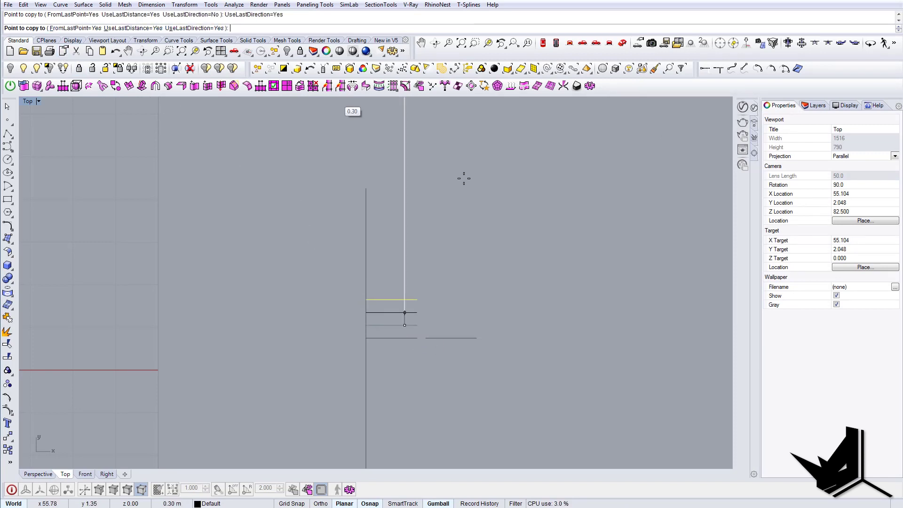
# - Place further copies upward at the same 0.3 m spacing to make a stack of ten tread lines
pyautogui.scroll(-2, 471, 226)
pyautogui.click(479, 251)
pyautogui.click(479, 240)
pyautogui.click(480, 236)
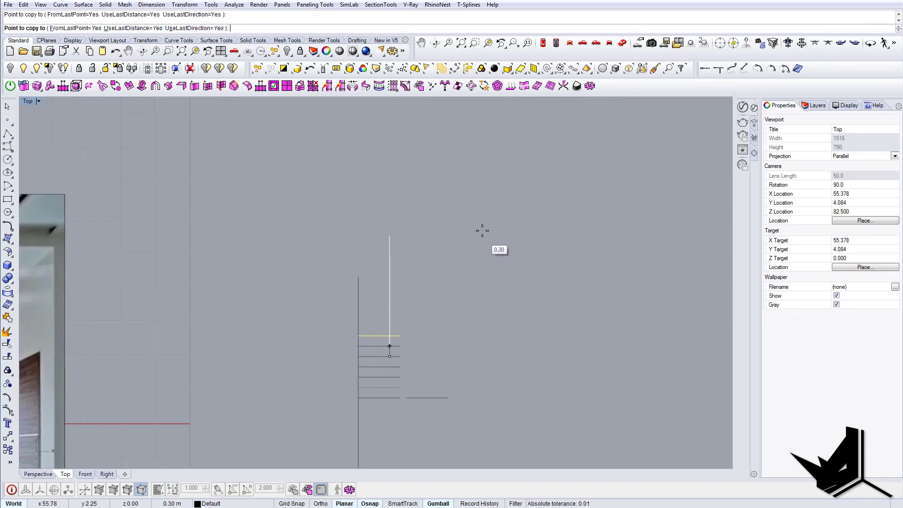
pyautogui.click(481, 228)
pyautogui.click(476, 221)
pyautogui.click(467, 215)
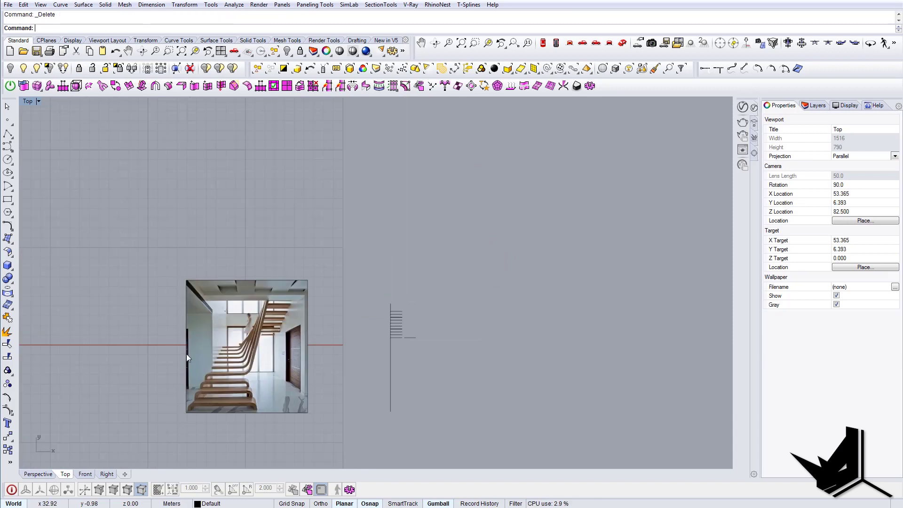
# - Draw a short horizontal helper line bridging the gap between the left and right lines of the lowest row
pyautogui.scroll(2, 221, 349)
pyautogui.scroll(6, 487, 324)
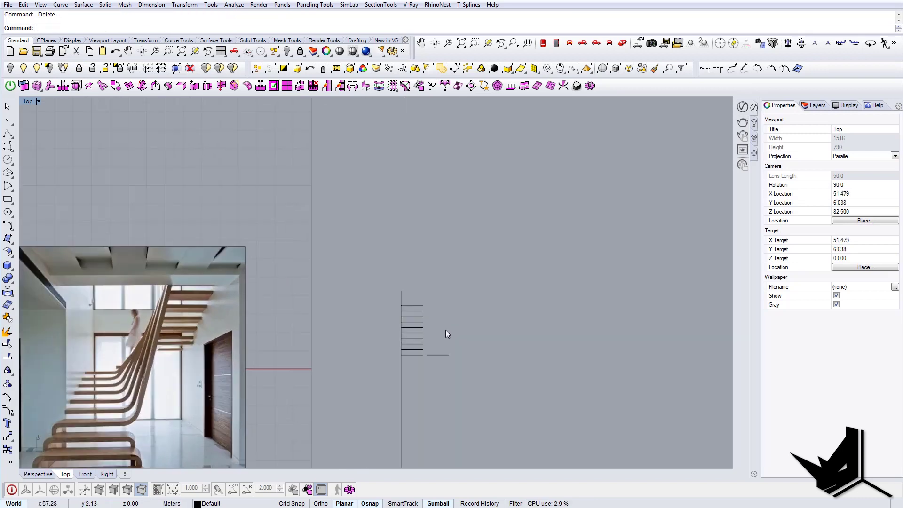
pyautogui.moveTo(446, 336); pyautogui.dragTo(428, 368)
pyautogui.press('Escape')
pyautogui.scroll(2, 428, 367)
pyautogui.moveTo(421, 358); pyautogui.dragTo(421, 349, button='right')
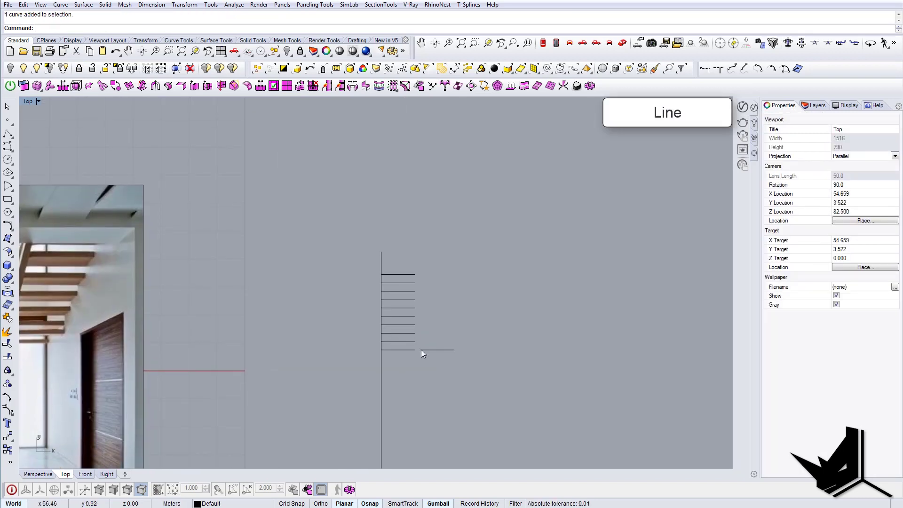
pyautogui.write('Line')
pyautogui.press('Return')
pyautogui.click(415, 350)
pyautogui.click(420, 350)
pyautogui.click(434, 350)
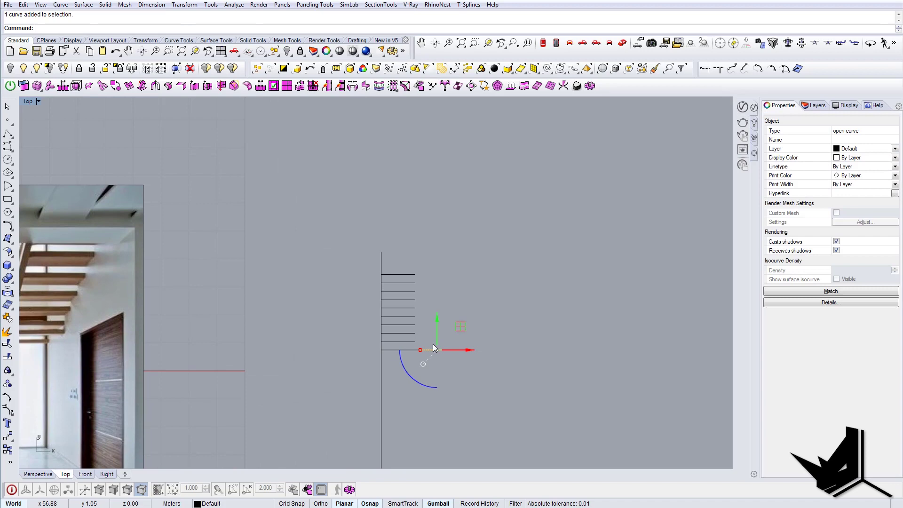
# - Mirror the ten tread lines about a vertical axis through the helper line's midpoint, then delete the helper line
pyautogui.moveTo(405, 373); pyautogui.dragTo(394, 264)
pyautogui.moveTo(434, 310); pyautogui.dragTo(432, 292, button='right')
pyautogui.write('Mirror')
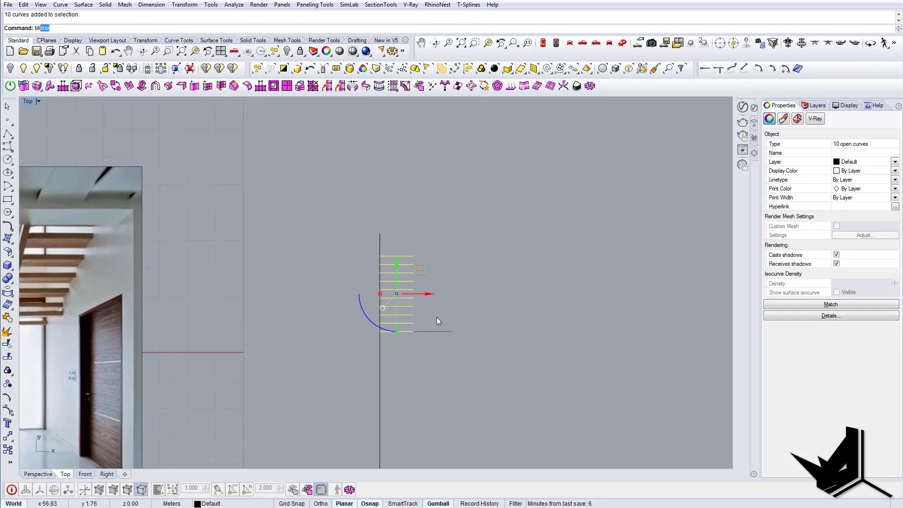
pyautogui.press('Return')
pyautogui.scroll(2, 425, 337)
pyautogui.scroll(4, 426, 335)
pyautogui.click(407, 327)
pyautogui.click(407, 303)
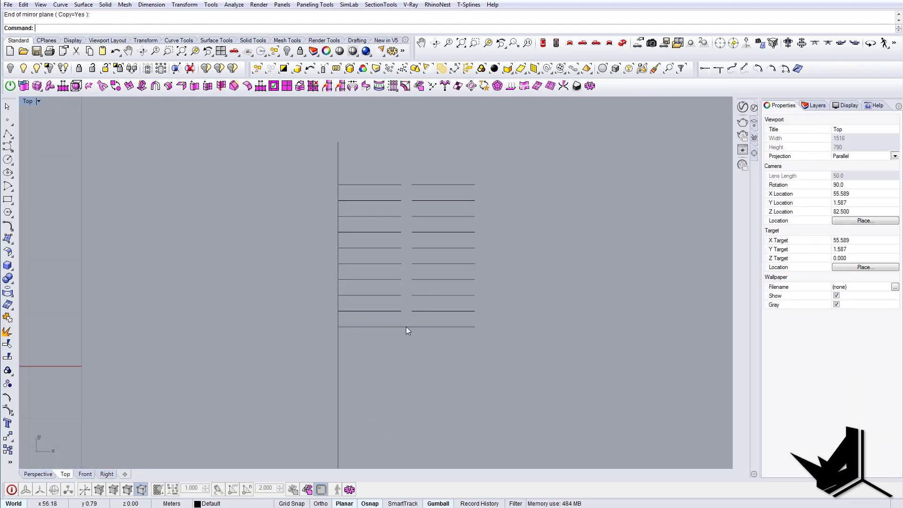
pyautogui.moveTo(431, 338); pyautogui.dragTo(433, 339)
pyautogui.press('Delete')
# - Compare the curved steps and upper flight in the photo with the two stacks of tread lines
pyautogui.scroll(-12, 434, 339)
pyautogui.moveTo(437, 340); pyautogui.dragTo(492, 338, button='right')
pyautogui.scroll(6, 472, 288)
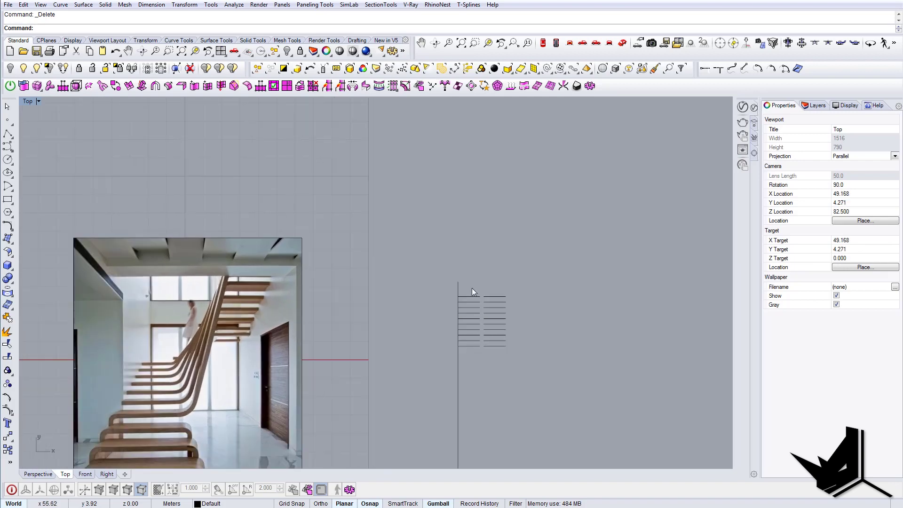
pyautogui.moveTo(476, 293); pyautogui.dragTo(550, 262, button='right')
pyautogui.moveTo(92, 374); pyautogui.dragTo(250, 376, button='right')
pyautogui.scroll(6, 273, 368)
pyautogui.scroll(-4, 272, 367)
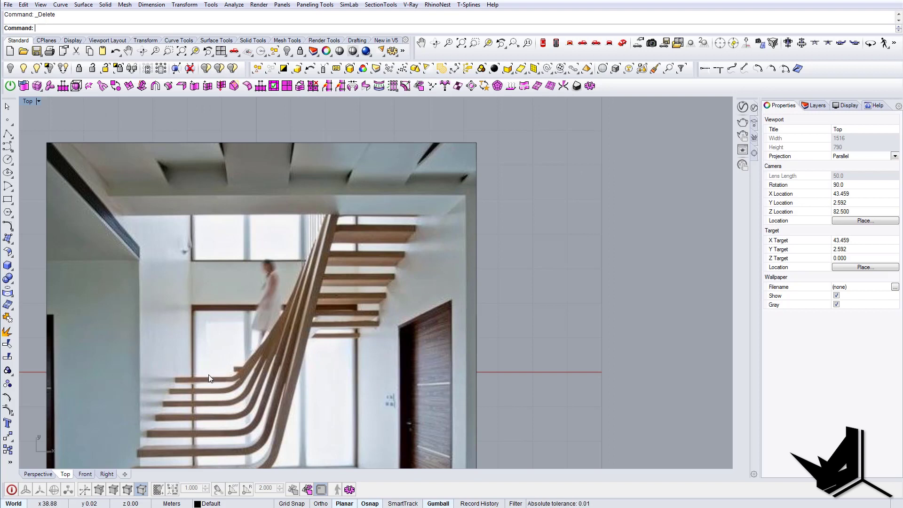
pyautogui.scroll(-2, 203, 379)
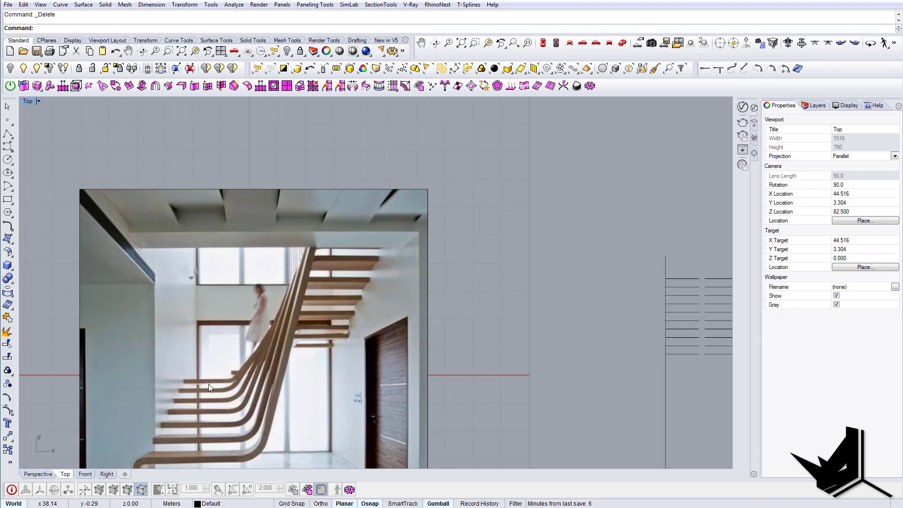
pyautogui.moveTo(549, 350); pyautogui.dragTo(350, 360, button='right')
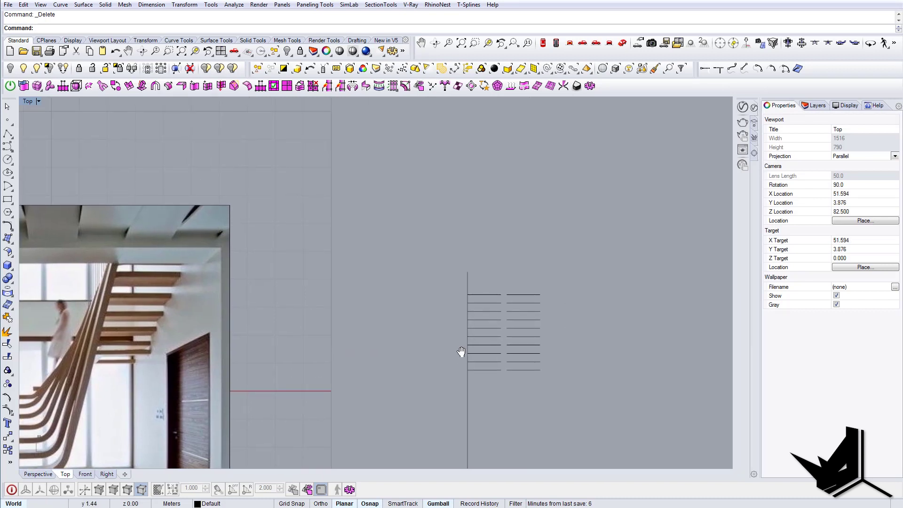
# - Delete the three lowest tread lines of the right stack so it suits the shorter upper flight in the photo
pyautogui.moveTo(459, 352); pyautogui.dragTo(479, 346, button='right')
pyautogui.moveTo(153, 366); pyautogui.dragTo(304, 357, button='right')
pyautogui.scroll(-4, 270, 407)
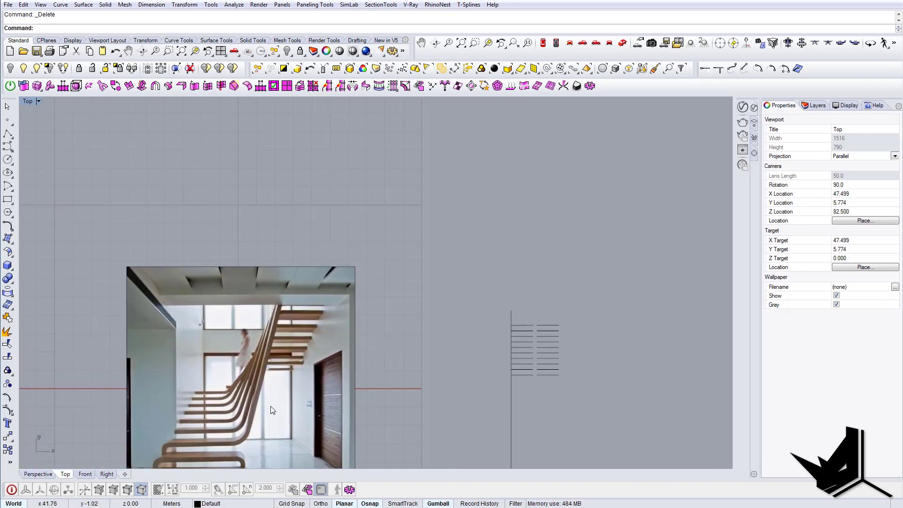
pyautogui.moveTo(277, 398); pyautogui.dragTo(267, 348, button='right')
pyautogui.moveTo(237, 399); pyautogui.dragTo(282, 342, button='right')
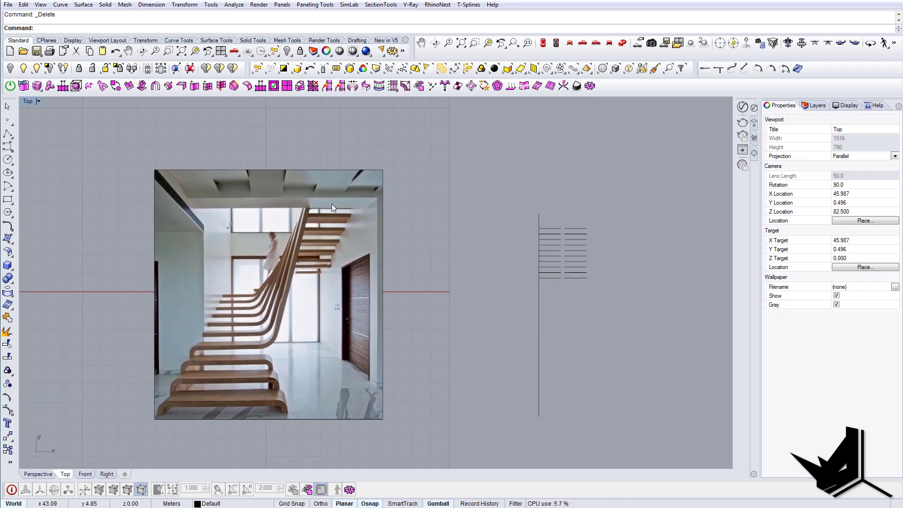
pyautogui.scroll(2, 323, 207)
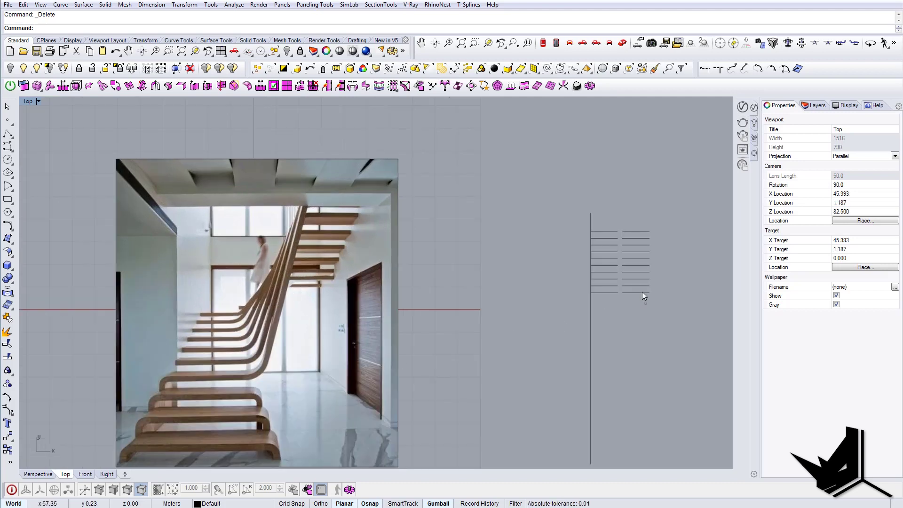
pyautogui.moveTo(636, 280); pyautogui.dragTo(636, 280)
pyautogui.press('Delete')
pyautogui.click(642, 278)
pyautogui.press('Delete')
pyautogui.click(627, 271)
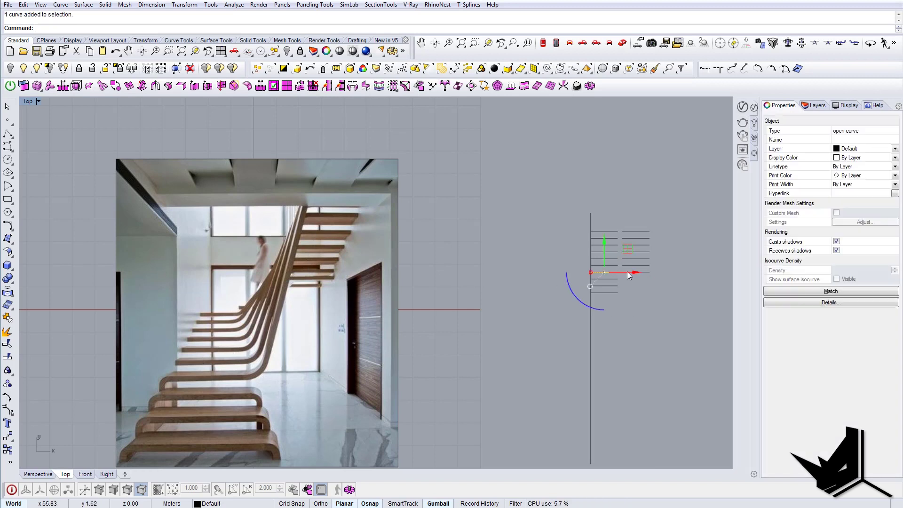
# - Draw a horizontal line outward to the left from the outer end of the left stack's sixth tread line, counted from the top
pyautogui.moveTo(619, 306); pyautogui.dragTo(576, 310, button='right')
pyautogui.moveTo(134, 377); pyautogui.dragTo(186, 365, button='right')
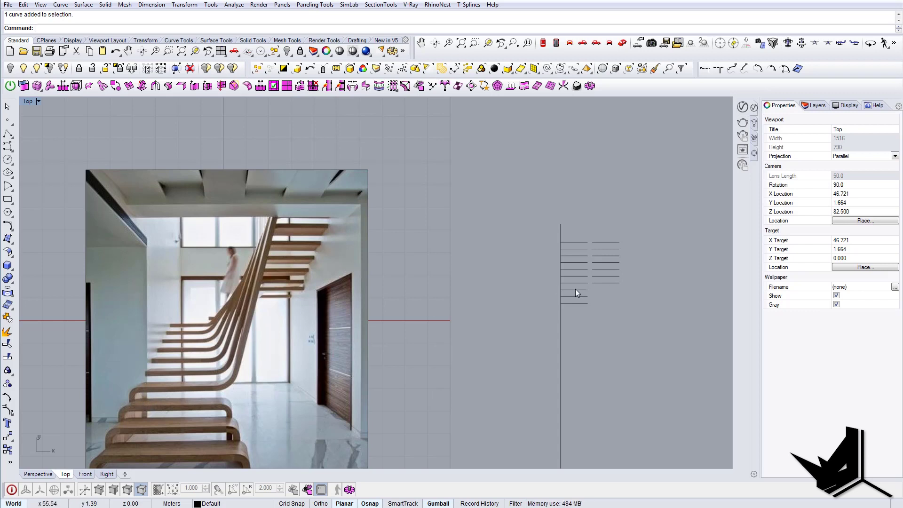
pyautogui.moveTo(233, 417); pyautogui.dragTo(168, 371, button='right')
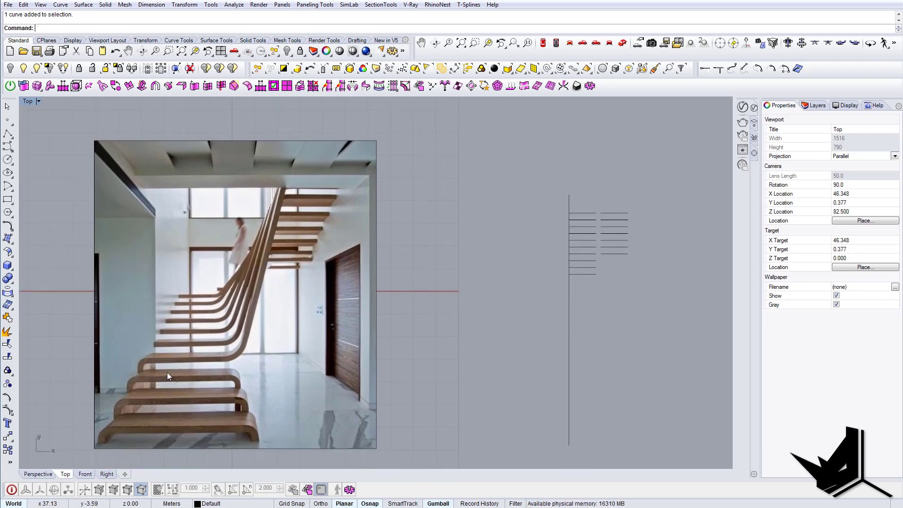
pyautogui.scroll(3, 579, 237)
pyautogui.write('L')
pyautogui.press('Return')
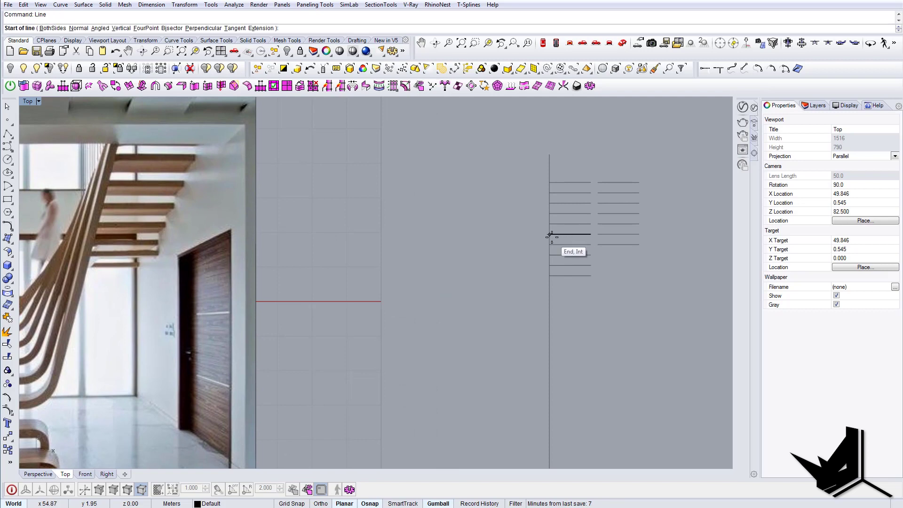
pyautogui.click(550, 235)
pyautogui.click(473, 235)
pyautogui.moveTo(576, 240); pyautogui.dragTo(452, 305, button='right')
pyautogui.scroll(-6, 453, 306)
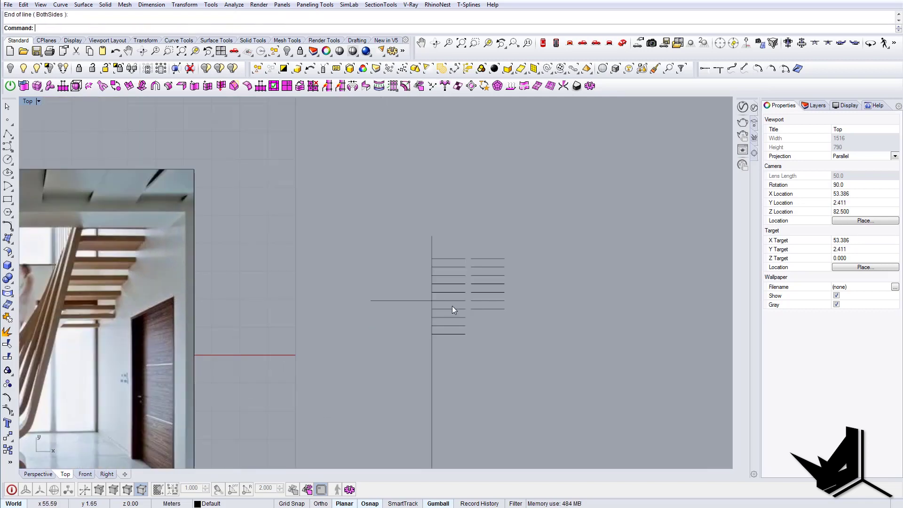
pyautogui.write('c')
pyautogui.press('Escape')
pyautogui.write('tr')
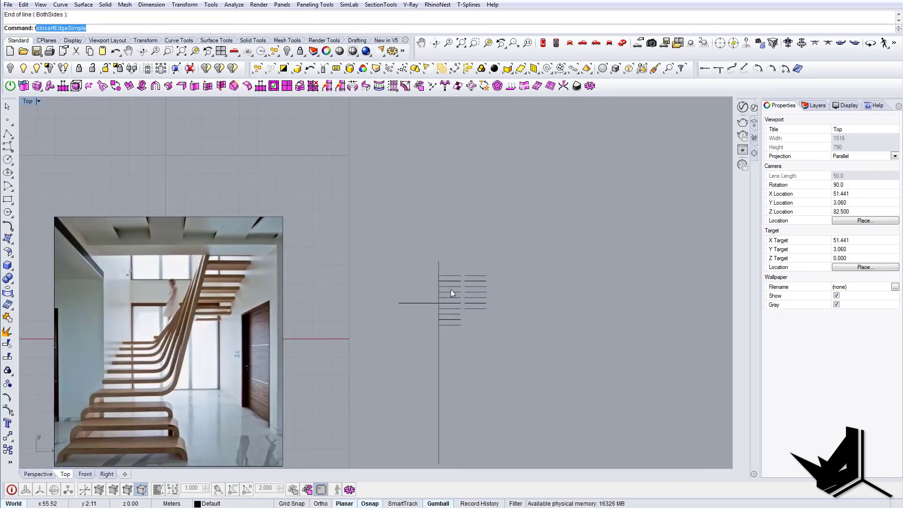
pyautogui.press('Return')
pyautogui.moveTo(451, 251); pyautogui.dragTo(417, 258)
pyautogui.moveTo(475, 393); pyautogui.dragTo(419, 339)
pyautogui.press('Return')
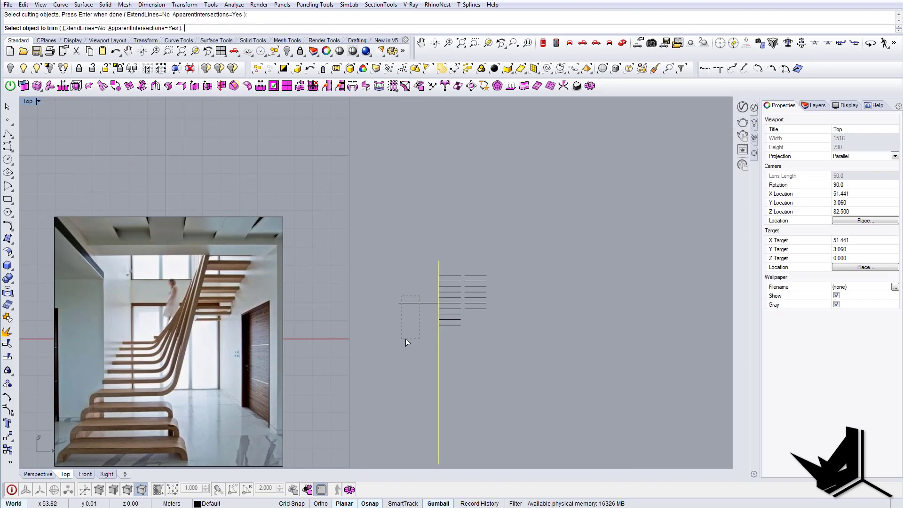
pyautogui.press('Return')
# - Trim off the part of the left vertical line that lies below the new horizontal line
pyautogui.press('Return')
pyautogui.moveTo(462, 386); pyautogui.dragTo(418, 351)
pyautogui.click(419, 304)
pyautogui.press('Return')
pyautogui.moveTo(491, 399); pyautogui.dragTo(431, 357)
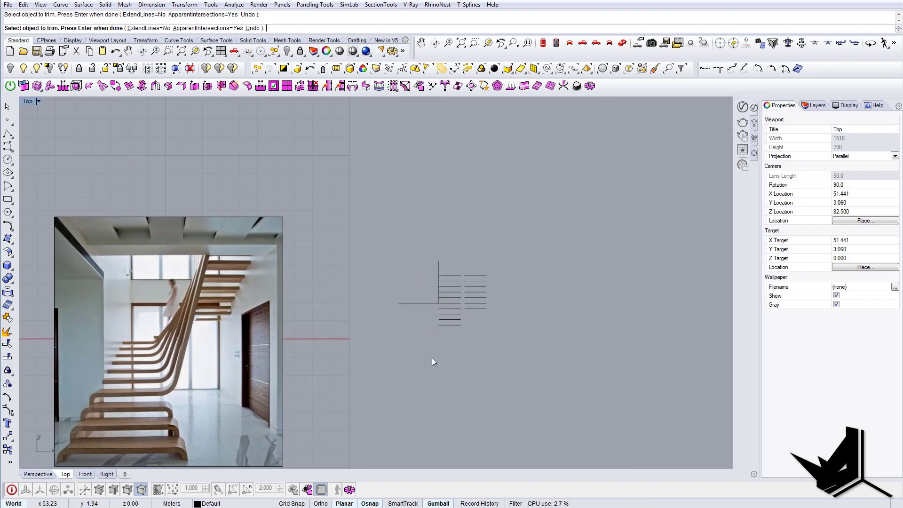
pyautogui.press('Return')
# - Draw a vertical line from the outer end of the right stack's top tread line down well past its lowest line
pyautogui.moveTo(523, 321); pyautogui.dragTo(471, 328, button='right')
pyautogui.moveTo(448, 297); pyautogui.dragTo(420, 281, button='right')
pyautogui.click(425, 258)
pyautogui.click(477, 289)
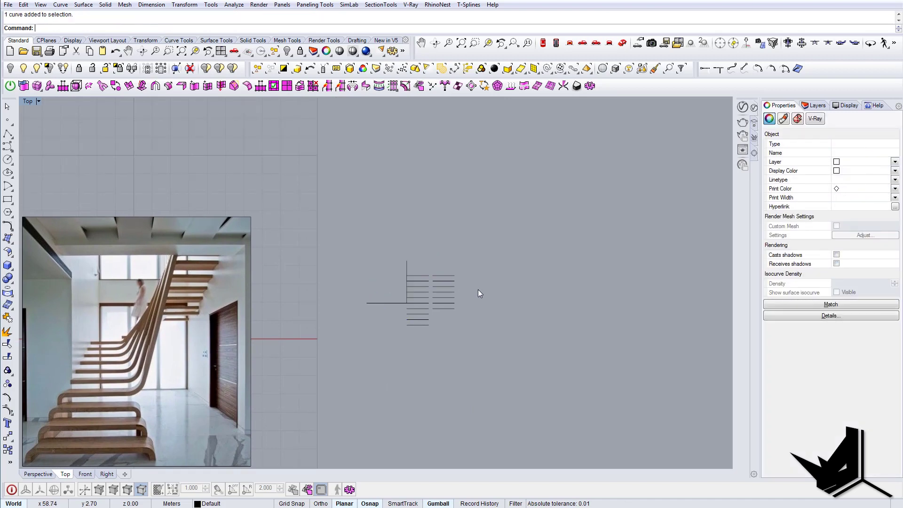
pyautogui.write('line')
pyautogui.press('Return')
pyautogui.scroll(6, 457, 268)
pyautogui.click(452, 282)
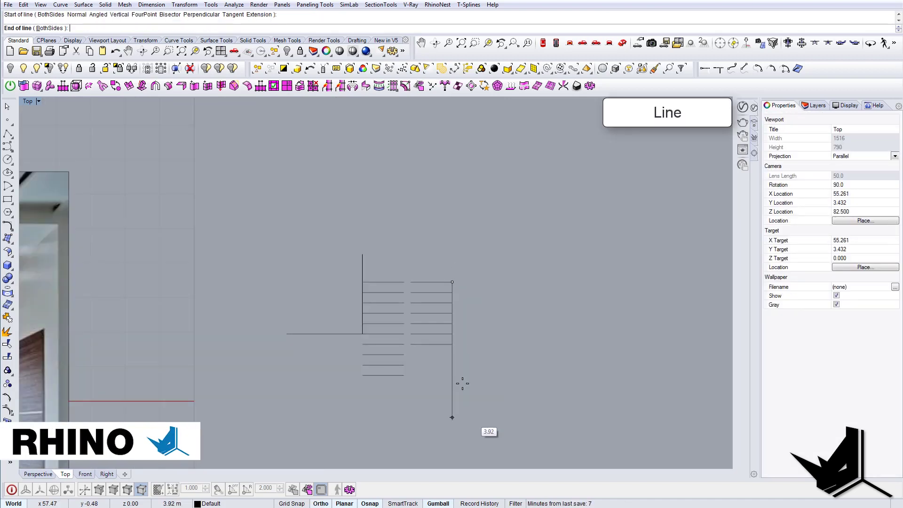
pyautogui.scroll(-6, 448, 295)
pyautogui.keyDown('shift'); pyautogui.click(462, 423); pyautogui.keyUp('shift')
pyautogui.rightClick(464, 419)
pyautogui.press('Escape')
# - Move the right vertical line upward so that it extends above the right stack's top tread line
pyautogui.click(450, 372)
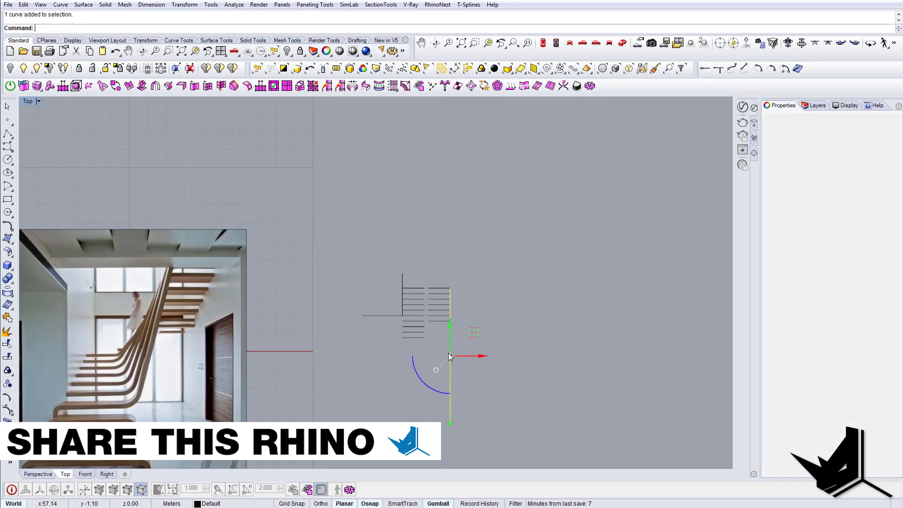
pyautogui.moveTo(450, 325); pyautogui.dragTo(451, 300)
pyautogui.press('Escape')
pyautogui.moveTo(430, 327); pyautogui.dragTo(427, 344, button='right')
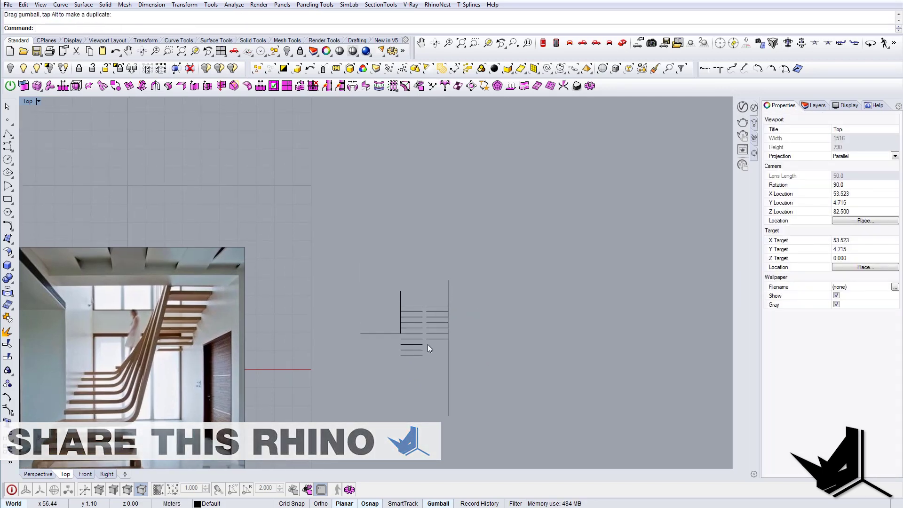
pyautogui.scroll(6, 428, 342)
pyautogui.scroll(-6, 433, 345)
pyautogui.moveTo(406, 373)
pyautogui.mouseDown(button='right')
pyautogui.moveTo(433, 345)
pyautogui.moveTo(489, 367)
pyautogui.mouseUp(button='right')
pyautogui.scroll(3, 426, 345)
pyautogui.moveTo(489, 256); pyautogui.dragTo(489, 242)
pyautogui.press('Escape')
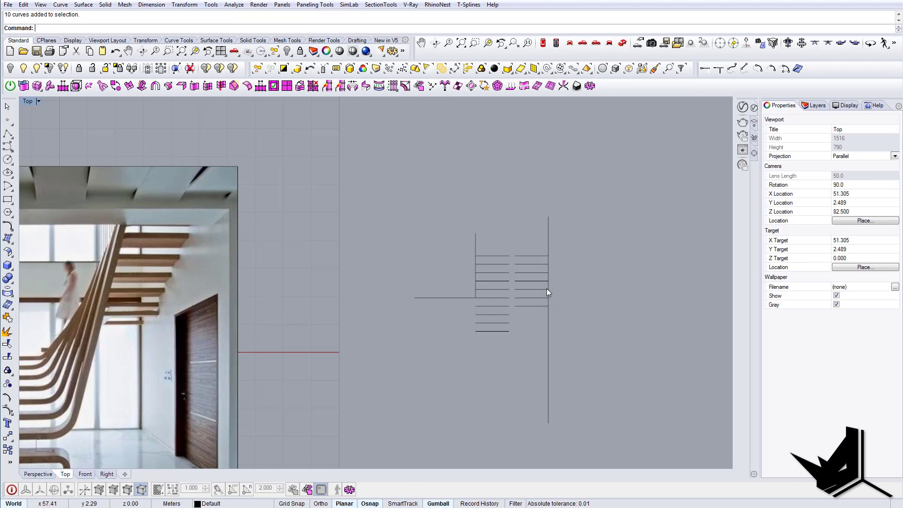
pyautogui.scroll(3, 515, 285)
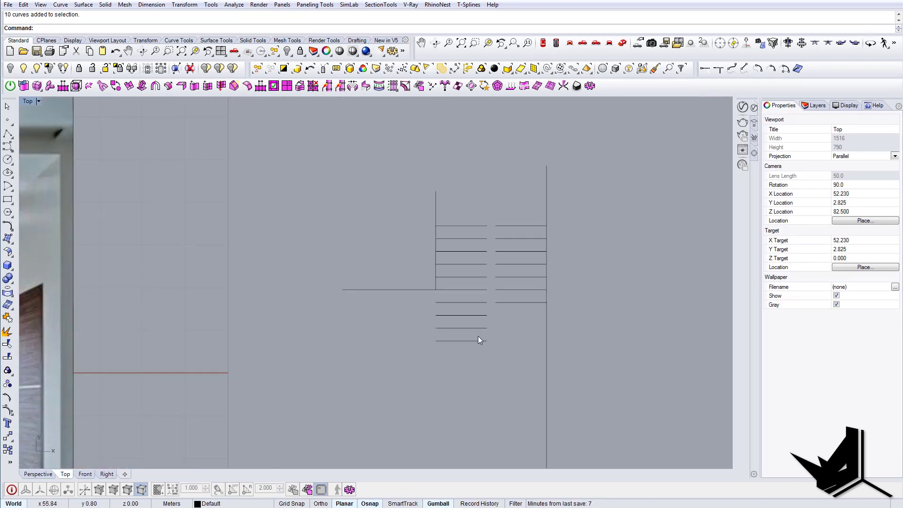
# - Switch to the perspective view and raise all the tread lines of both stacks vertically by 0.17 m
pyautogui.click(622, 43)
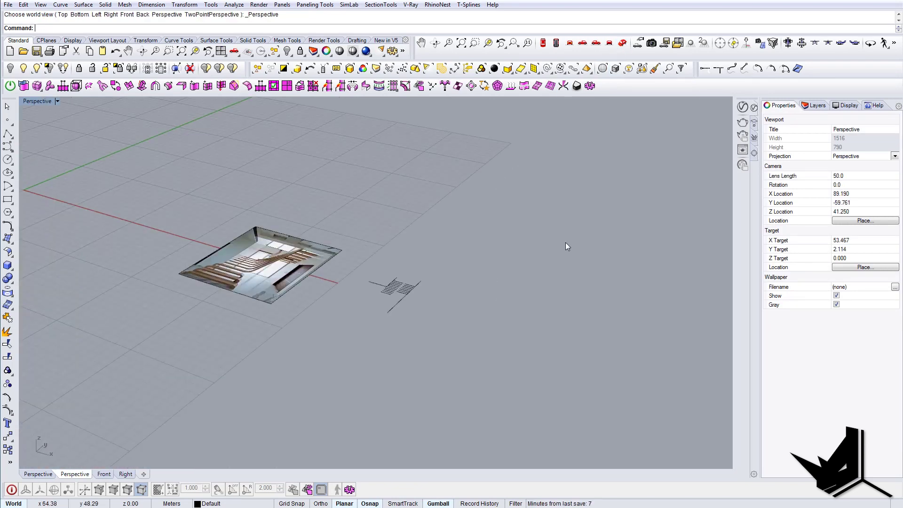
pyautogui.scroll(5, 565, 242)
pyautogui.moveTo(395, 289); pyautogui.dragTo(342, 304, button='right')
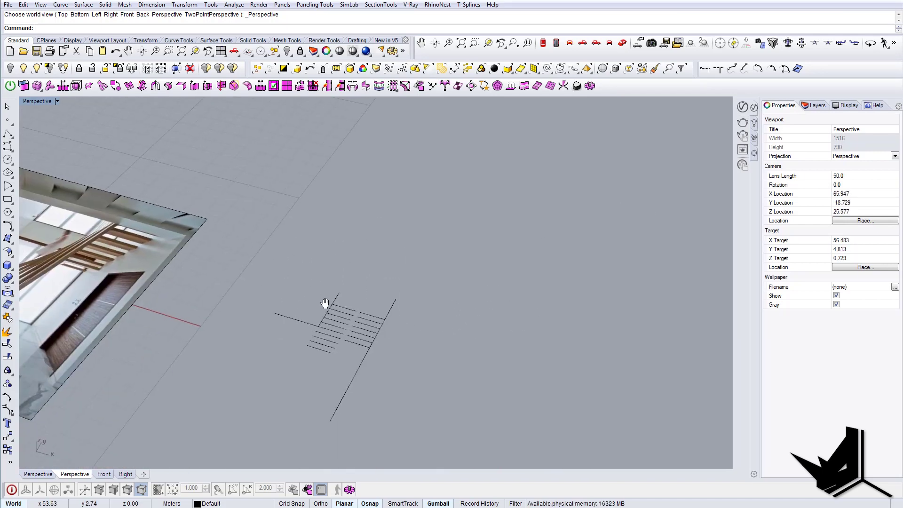
pyautogui.keyDown('shift'); pyautogui.moveTo(325, 303); pyautogui.dragTo(475, 285, button='right'); pyautogui.keyUp('shift')
pyautogui.moveTo(475, 285); pyautogui.dragTo(437, 300, button='right')
pyautogui.moveTo(437, 300); pyautogui.dragTo(455, 300, button='right')
pyautogui.scroll(10, 456, 302)
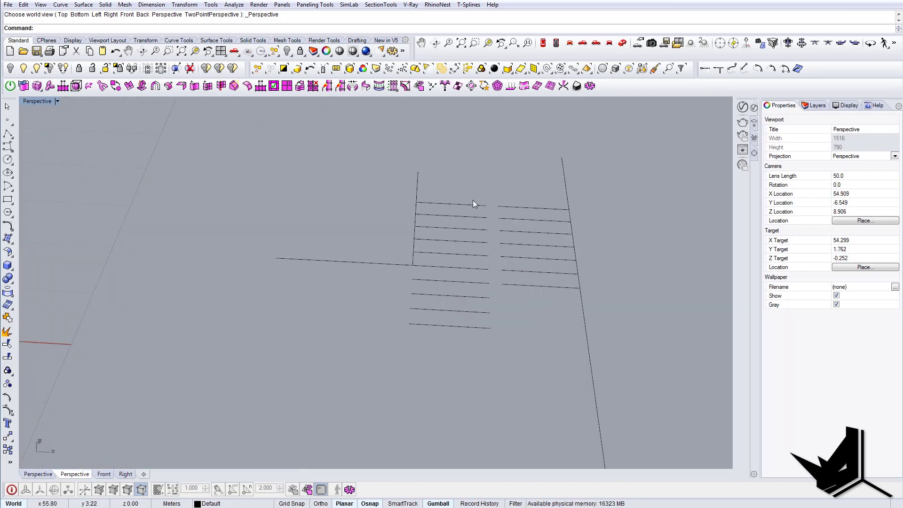
pyautogui.moveTo(452, 384); pyautogui.dragTo(452, 387)
pyautogui.keyDown('shift'); pyautogui.moveTo(524, 319); pyautogui.dragTo(512, 162); pyautogui.keyUp('shift')
pyautogui.moveTo(494, 282); pyautogui.dragTo(537, 228, button='right')
pyautogui.keyDown('shift'); pyautogui.moveTo(537, 227); pyautogui.dragTo(470, 361, button='right'); pyautogui.keyUp('shift')
pyautogui.click(389, 327)
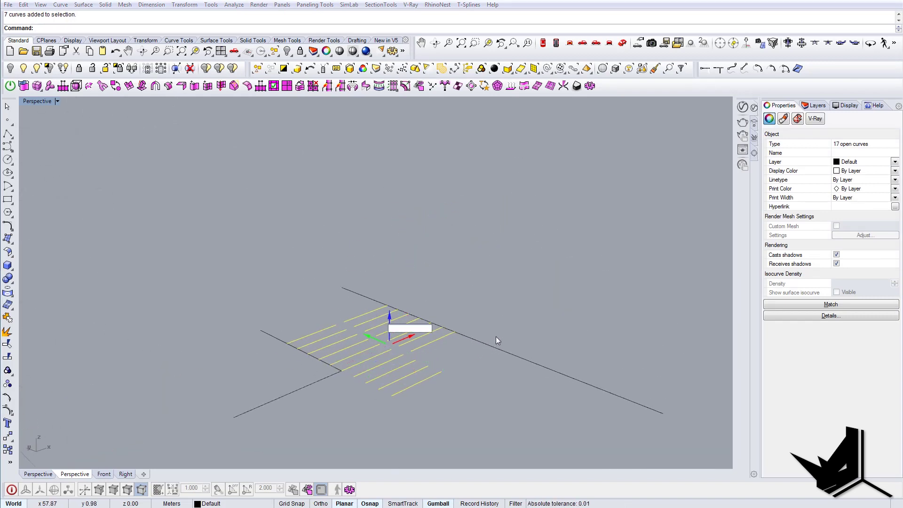
pyautogui.write('0.17')
pyautogui.press('Return')
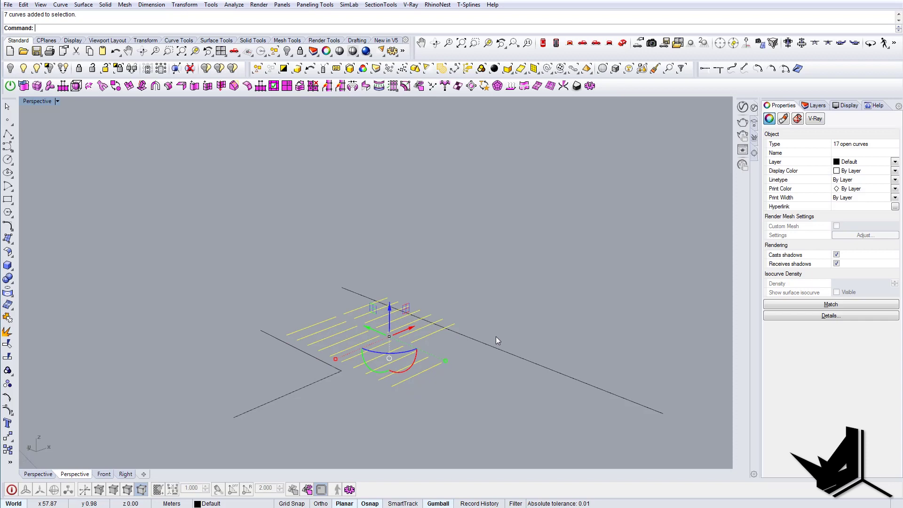
pyautogui.moveTo(450, 342); pyautogui.dragTo(464, 350, button='right')
pyautogui.press('Escape')
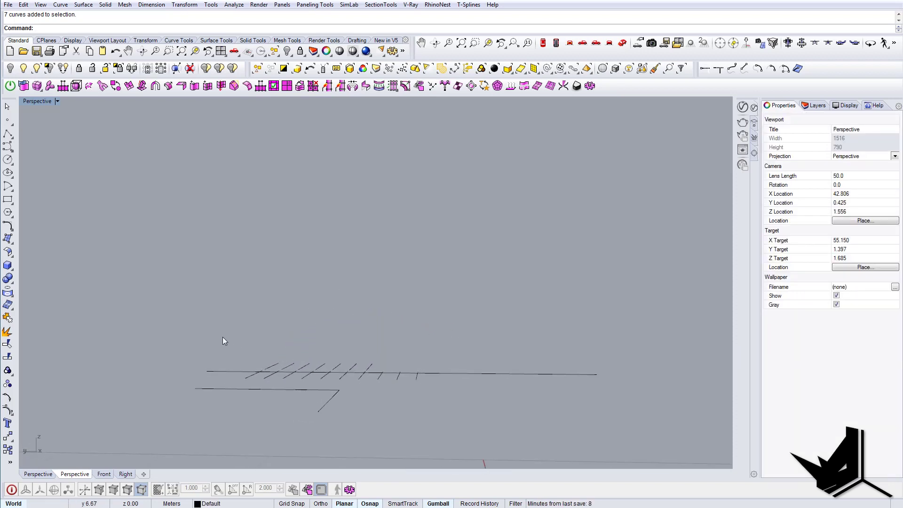
# - Raise every tread line except the first one of the left stack by another 0.17 m
pyautogui.moveTo(402, 409); pyautogui.dragTo(399, 408)
pyautogui.moveTo(393, 407); pyautogui.dragTo(391, 422, button='right')
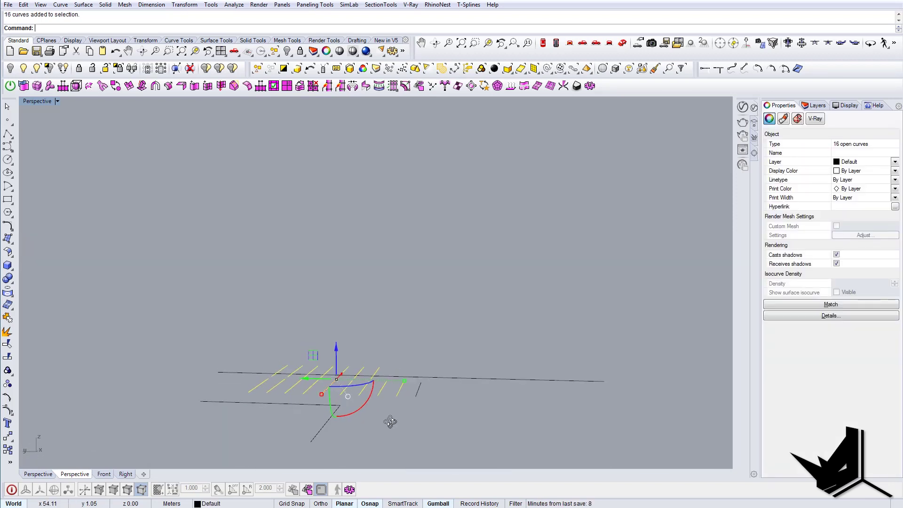
pyautogui.click(336, 360)
pyautogui.write('0.17')
pyautogui.press('Return')
# - Leave the second and third treads behind in turn, raising the remaining lines 0.17 m each time, and undo the surplus move
pyautogui.click(323, 356)
pyautogui.moveTo(188, 301); pyautogui.dragTo(369, 395)
pyautogui.write('0.17')
pyautogui.press('Return')
pyautogui.moveTo(371, 320); pyautogui.dragTo(373, 291, button='right')
pyautogui.press('Return')
pyautogui.moveTo(335, 326); pyautogui.dragTo(313, 319, button='right')
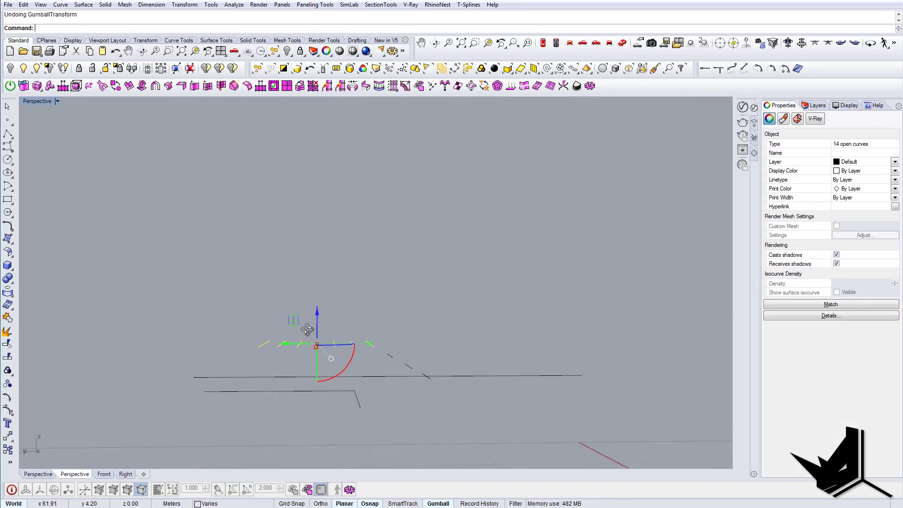
# - Stagger the left stack's fourth to sixth treads by repeatedly raising the remaining lines 0.17 m, excluding one more line each time
pyautogui.moveTo(197, 301); pyautogui.dragTo(361, 371)
pyautogui.keyDown('shift'); pyautogui.click(377, 327); pyautogui.keyUp('shift')
pyautogui.click(323, 320)
pyautogui.write('0.18')
pyautogui.press('Return')
pyautogui.moveTo(332, 325); pyautogui.dragTo(337, 338, button='right')
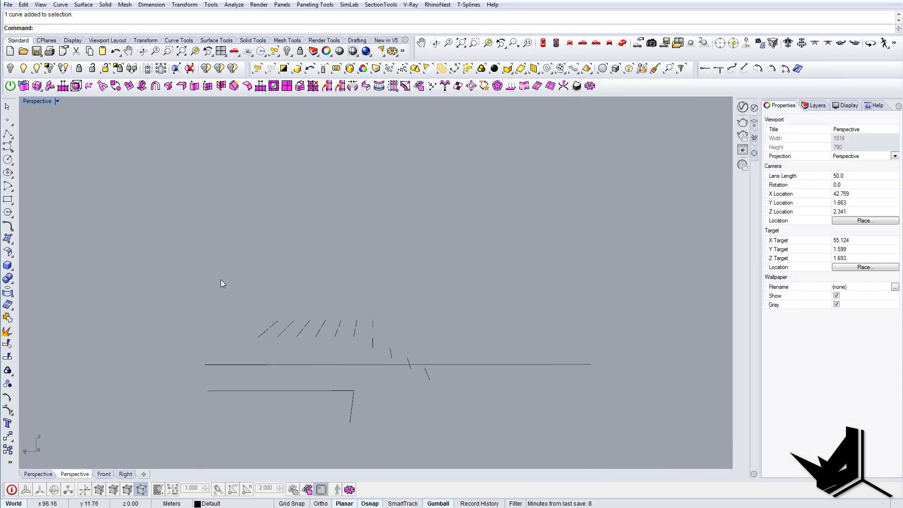
pyautogui.moveTo(221, 282); pyautogui.dragTo(382, 344)
pyautogui.keyDown('ctrl'); pyautogui.click(354, 331); pyautogui.keyUp('ctrl')
pyautogui.click(320, 303)
pyautogui.write('0.17')
pyautogui.press('Return')
pyautogui.keyDown('ctrl'); pyautogui.click(334, 325); pyautogui.keyUp('ctrl')
pyautogui.click(313, 295)
pyautogui.write('0.1')
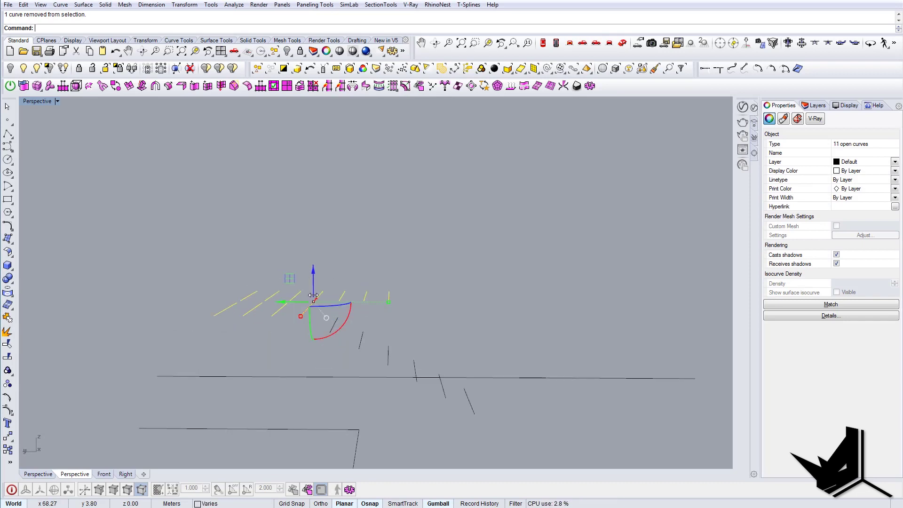
# - Stagger the rest of the left stack and the whole right stack in 0.17 m rises, dropping one more line from the selection each time
pyautogui.keyDown('ctrl'); pyautogui.click(309, 305); pyautogui.keyUp('ctrl')
pyautogui.click(322, 269)
pyautogui.moveTo(315, 296); pyautogui.dragTo(295, 277, button='right')
pyautogui.write('0.17')
pyautogui.press('Return')
pyautogui.click(331, 260)
pyautogui.write('0.17')
pyautogui.press('Return')
pyautogui.keyDown('ctrl'); pyautogui.click(263, 281); pyautogui.keyUp('ctrl')
pyautogui.moveTo(327, 249); pyautogui.dragTo(338, 262, button='right')
pyautogui.keyDown('ctrl'); pyautogui.moveTo(416, 238); pyautogui.dragTo(258, 269); pyautogui.keyUp('ctrl')
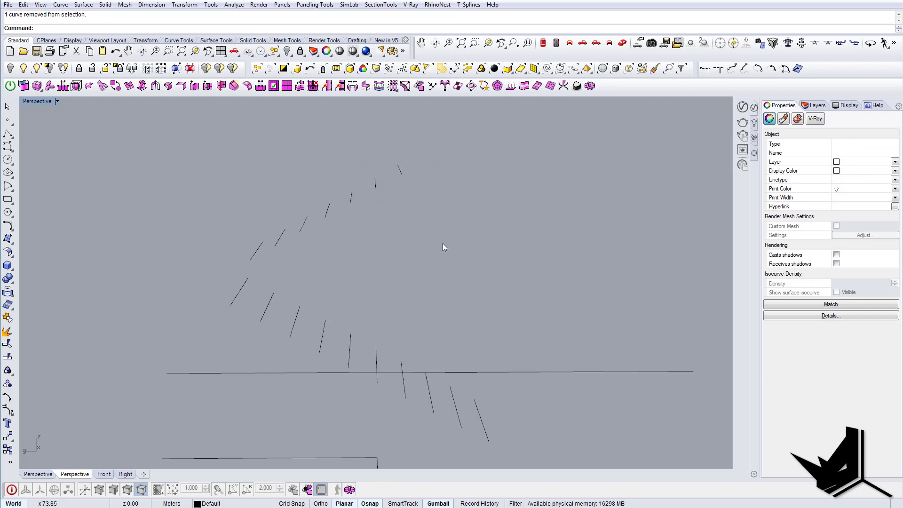
# - In the front view, draw a line from the inner end of the lower flight's fourth tread to the inner end of the topmost tread
pyautogui.moveTo(443, 247); pyautogui.dragTo(513, 274, button='right')
pyautogui.click(433, 167)
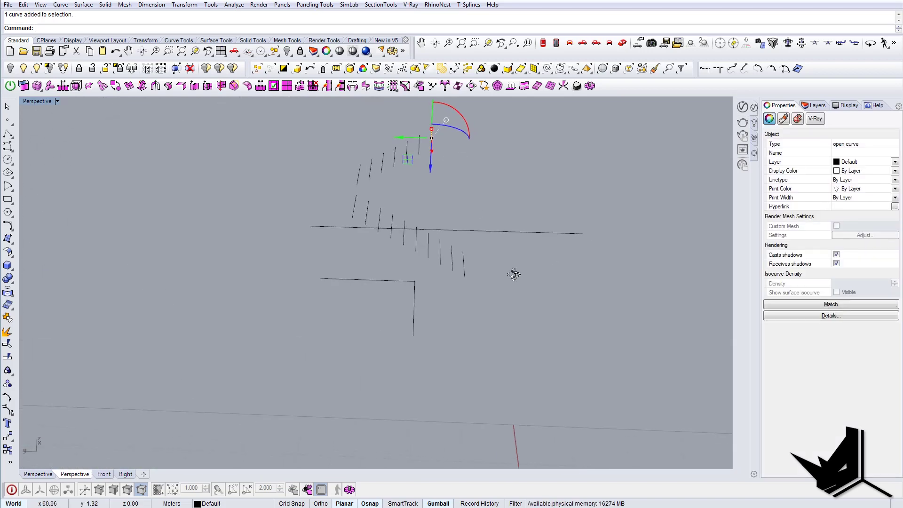
pyautogui.keyDown('shift'); pyautogui.click(431, 255); pyautogui.keyUp('shift')
pyautogui.moveTo(431, 255); pyautogui.dragTo(347, 159, button='right')
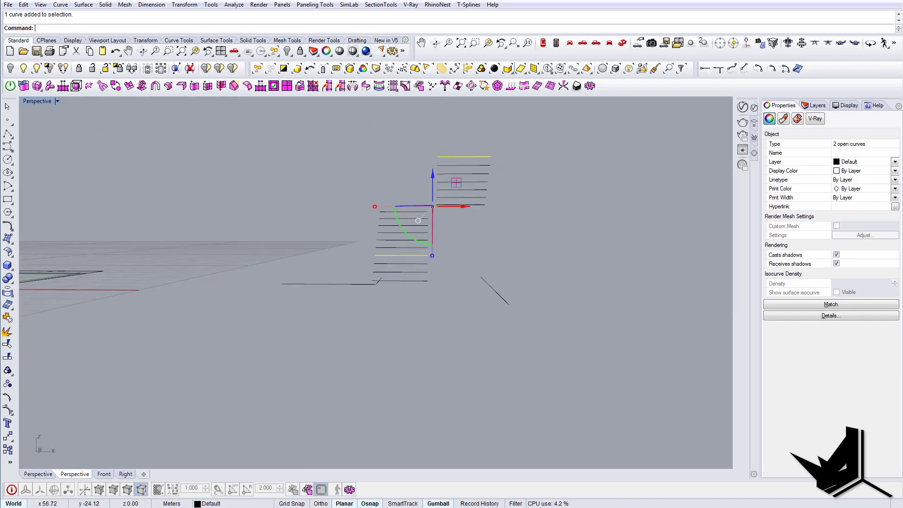
pyautogui.click(604, 47)
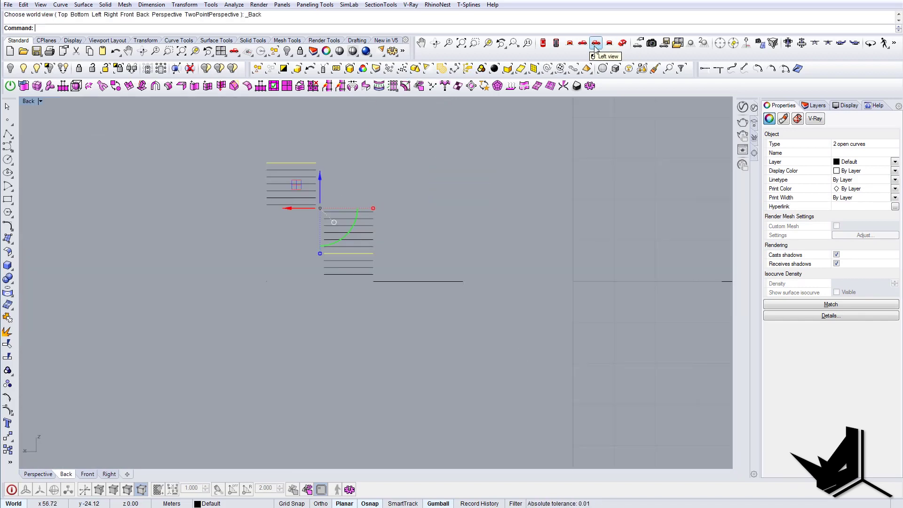
pyautogui.click(570, 45)
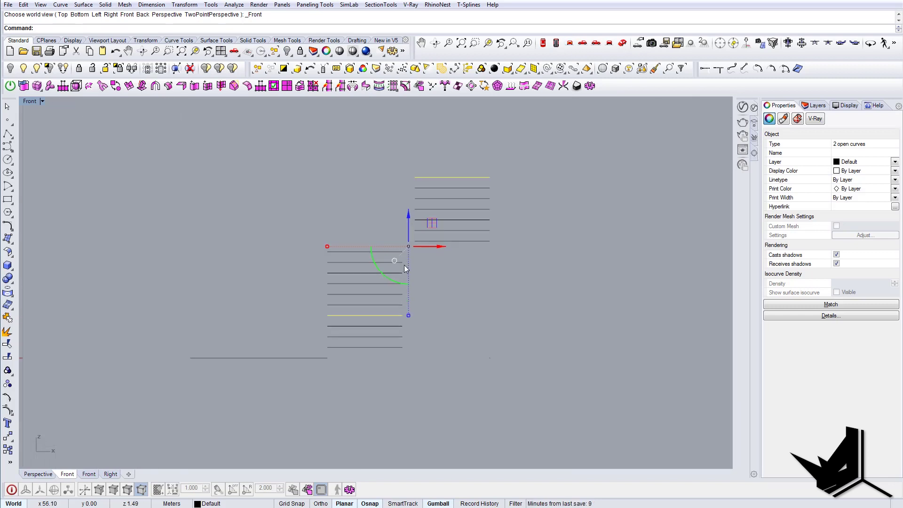
pyautogui.write('Line')
pyautogui.press('Return')
pyautogui.click(403, 315)
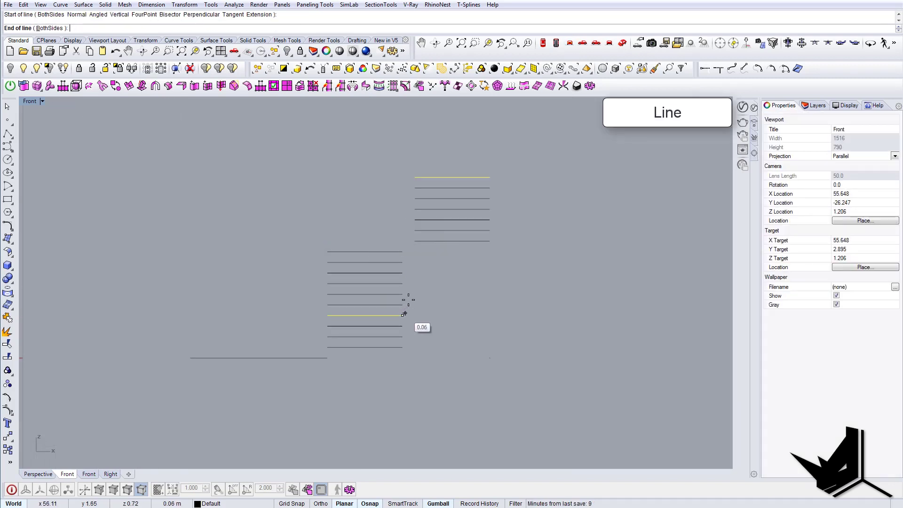
pyautogui.click(415, 177)
pyautogui.scroll(-3, 455, 258)
pyautogui.scroll(10, 464, 273)
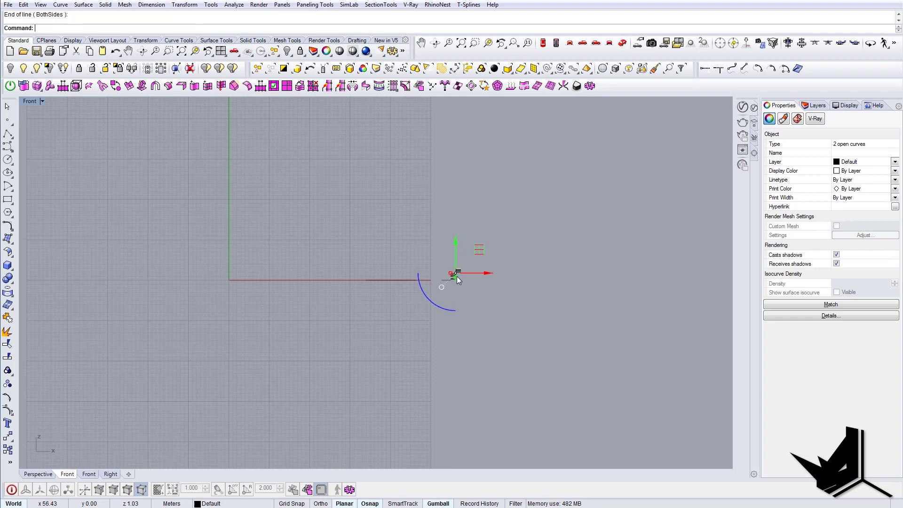
pyautogui.scroll(15, 458, 278)
pyautogui.click(463, 277)
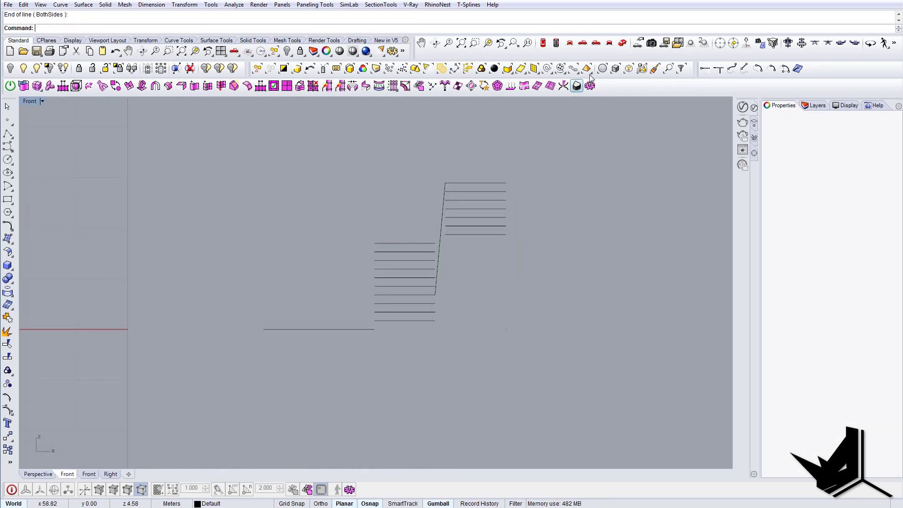
# - In the perspective view, connect the inner ends of the remaining matching lower-flight and upper-flight treads with straight lines
pyautogui.click(622, 44)
pyautogui.moveTo(539, 224); pyautogui.dragTo(284, 318, button='right')
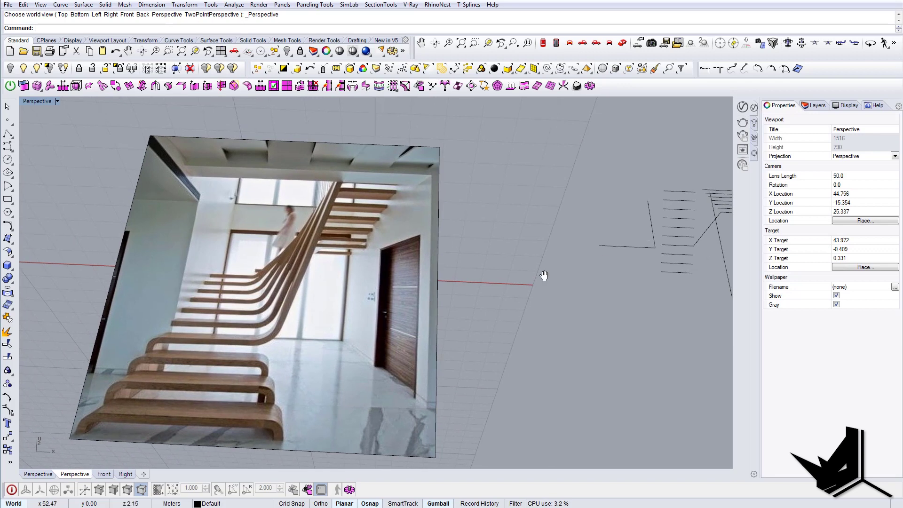
pyautogui.moveTo(544, 276); pyautogui.dragTo(425, 286, button='right')
pyautogui.write('line')
pyautogui.press('Return')
pyautogui.click(382, 306)
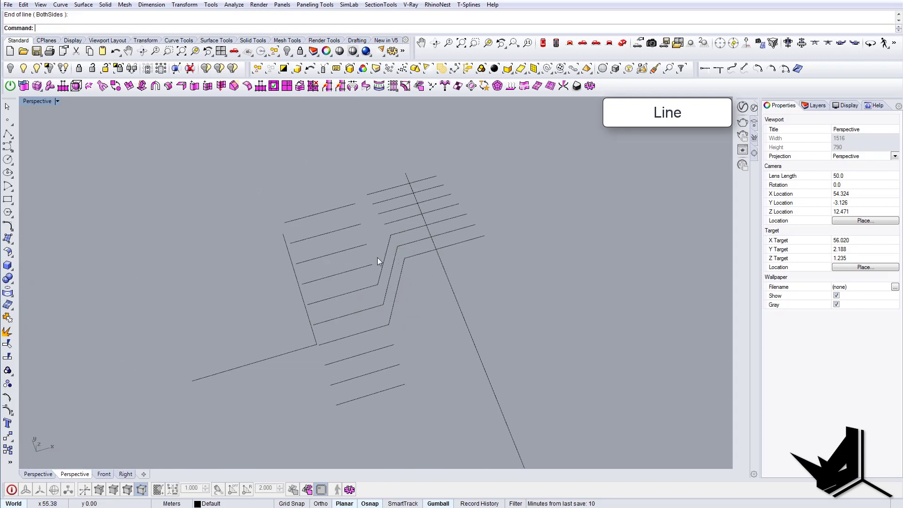
pyautogui.click(378, 214)
pyautogui.moveTo(378, 214); pyautogui.dragTo(334, 244, button='right')
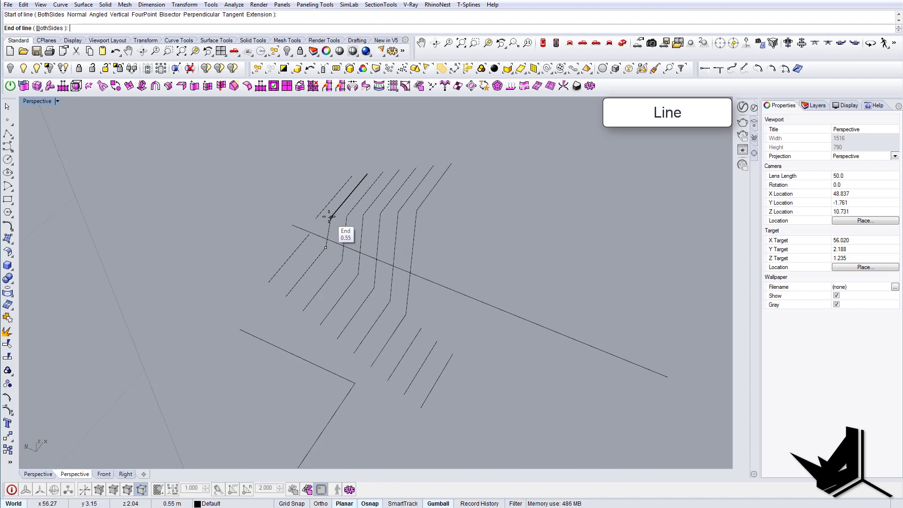
pyautogui.click(316, 217)
# - Join each connecting line with its lower and upper tread lines into one continuous curve
pyautogui.moveTo(316, 218); pyautogui.dragTo(367, 300, button='right')
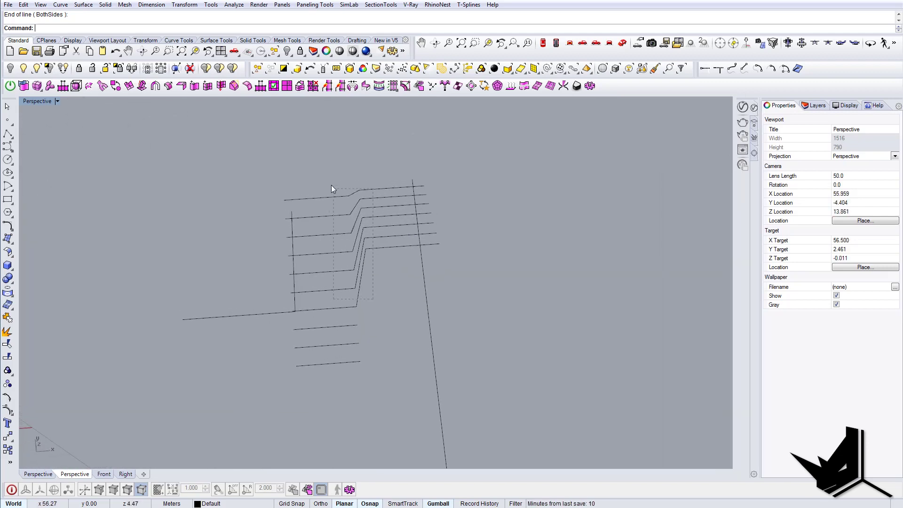
pyautogui.moveTo(332, 184); pyautogui.dragTo(330, 180)
pyautogui.keyDown('shift'); pyautogui.click(340, 308); pyautogui.keyUp('shift')
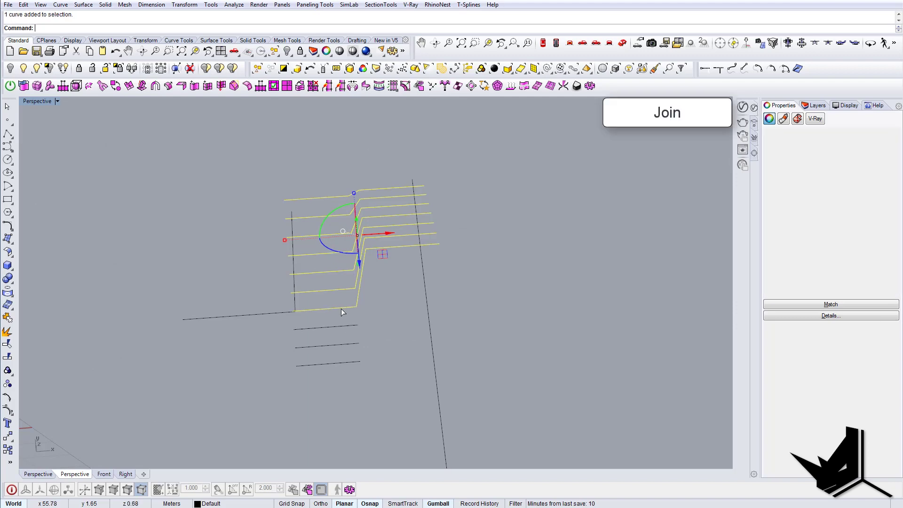
pyautogui.click(407, 337)
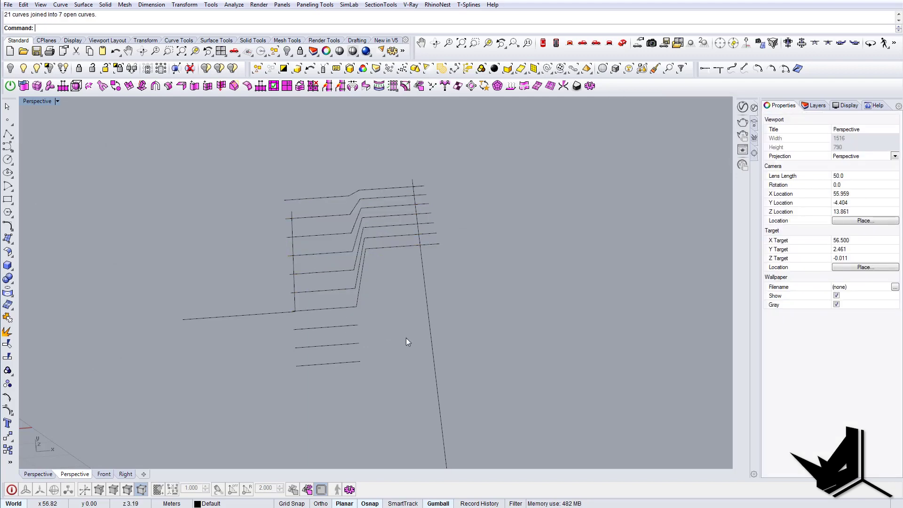
pyautogui.moveTo(407, 338); pyautogui.dragTo(373, 305, button='right')
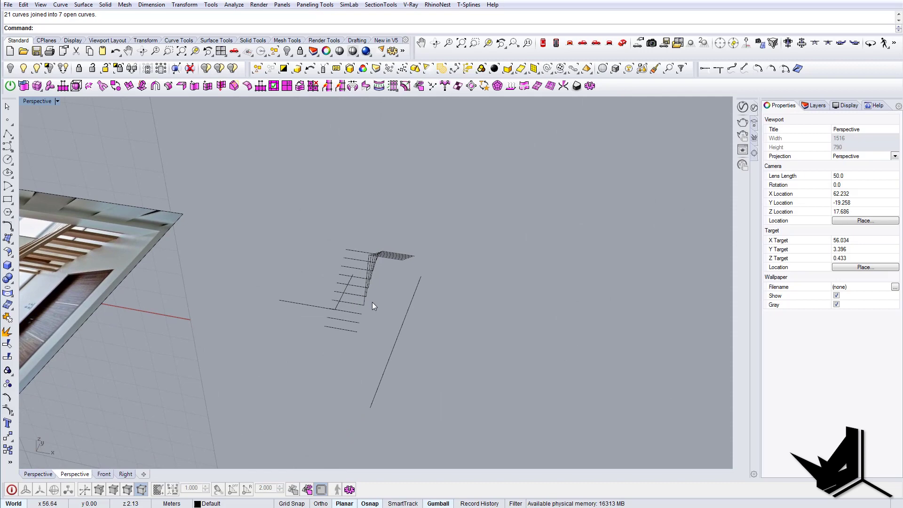
# - In the front view, raise the ground-level guide line beside the lower flight by about 3.28 m
pyautogui.click(56, 41)
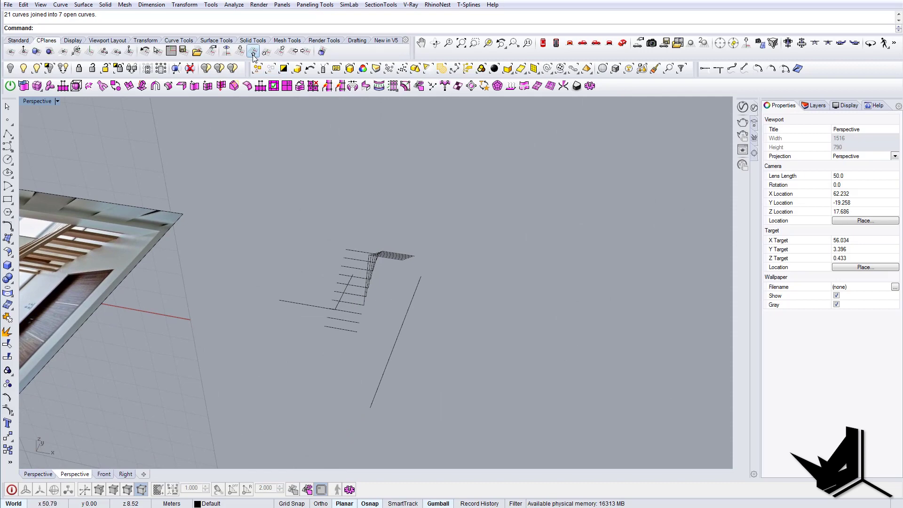
pyautogui.moveTo(407, 322); pyautogui.dragTo(272, 353, button='right')
pyautogui.keyDown('shift'); pyautogui.moveTo(585, 277); pyautogui.dragTo(399, 252, button='right'); pyautogui.keyUp('shift')
pyautogui.click(544, 45)
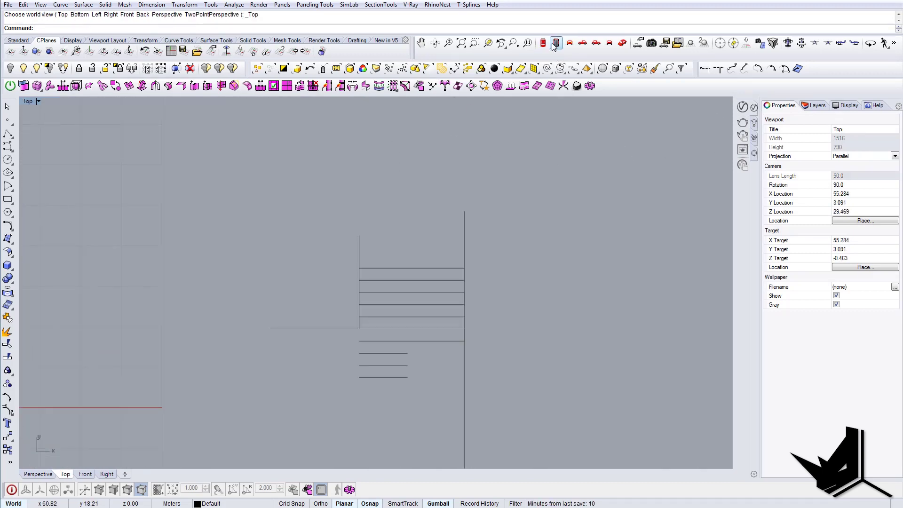
pyautogui.click(554, 44)
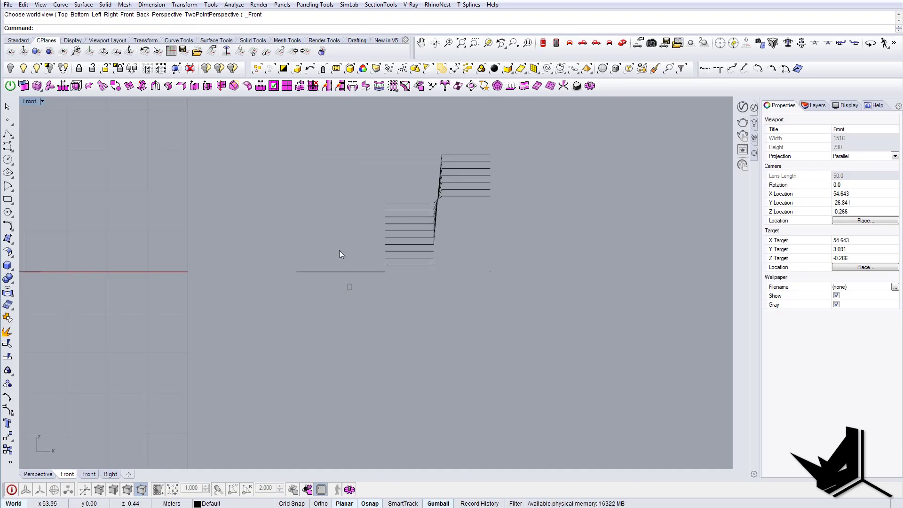
pyautogui.click(339, 272)
pyautogui.moveTo(291, 241); pyautogui.dragTo(288, 119)
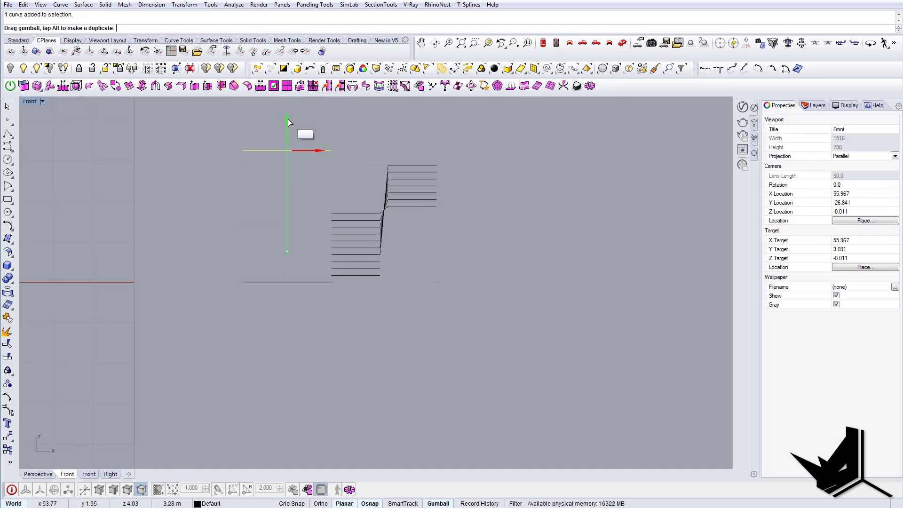
pyautogui.press('Escape')
# - Draw a vertical line from the outer end of the lowest tread line down to ground level
pyautogui.scroll(4, 362, 275)
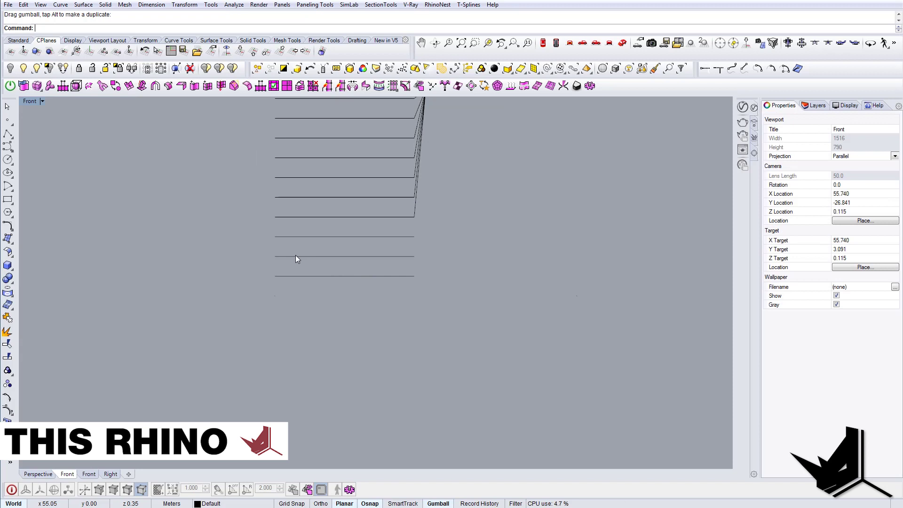
pyautogui.write('line')
pyautogui.press('Return')
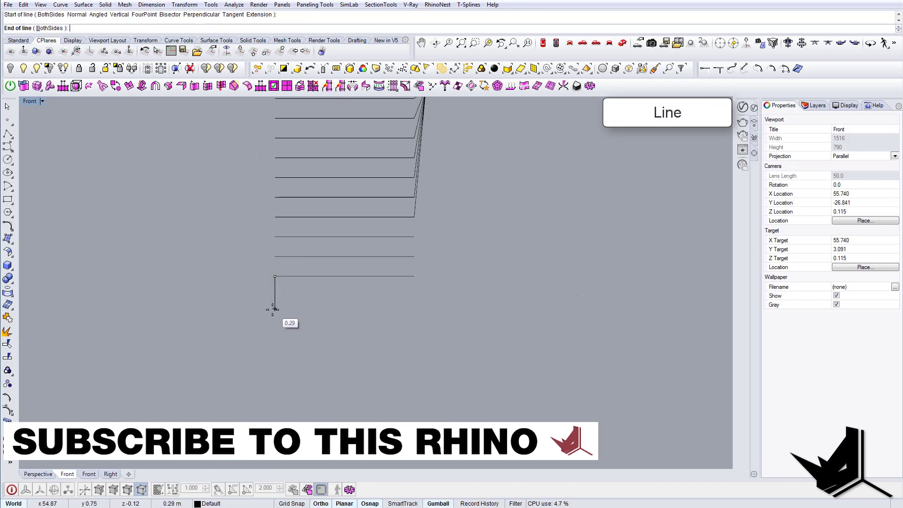
# - Copy the short vertical line to the opposite end of the lowest tread
pyautogui.click(276, 287)
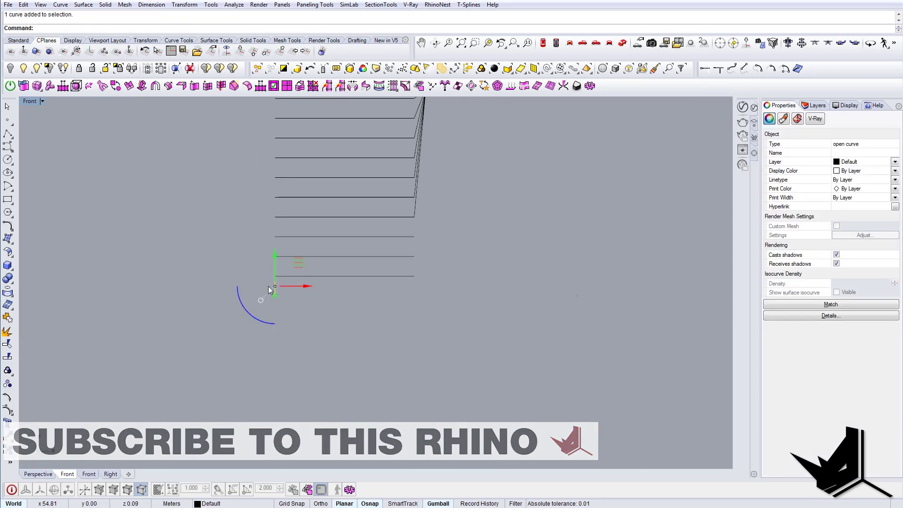
pyautogui.write('copy')
pyautogui.press('Return')
pyautogui.click(275, 276)
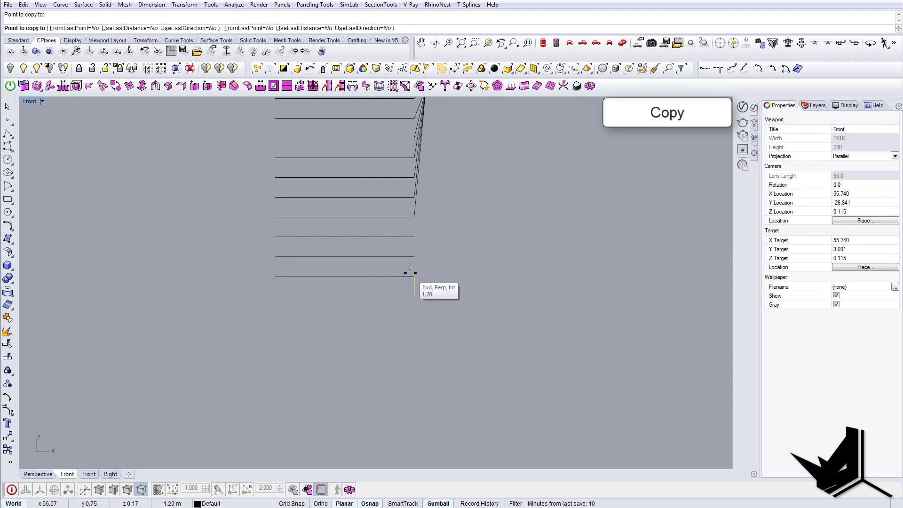
# - Shift the original vertical line 0.05 m outward from the lowest tread's outer end
pyautogui.click(276, 284)
pyautogui.scroll(-6, 337, 288)
pyautogui.scroll(6, 314, 285)
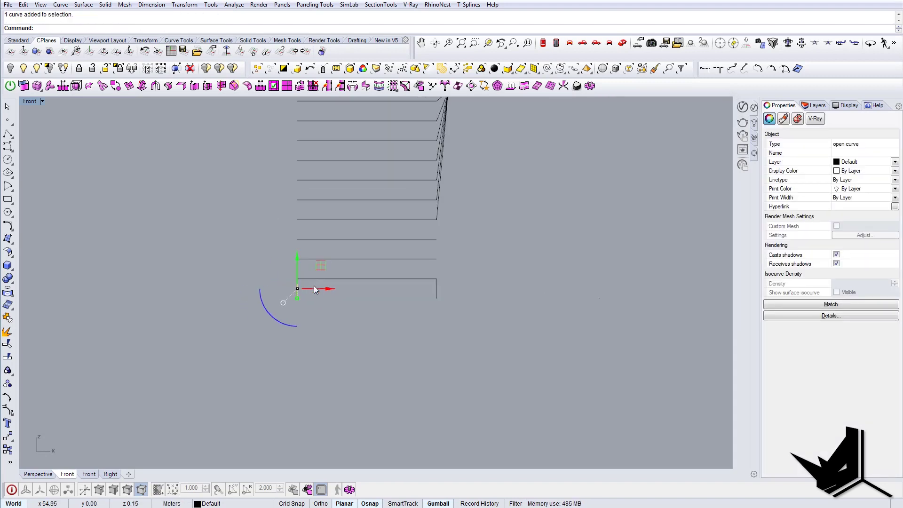
pyautogui.click(315, 288)
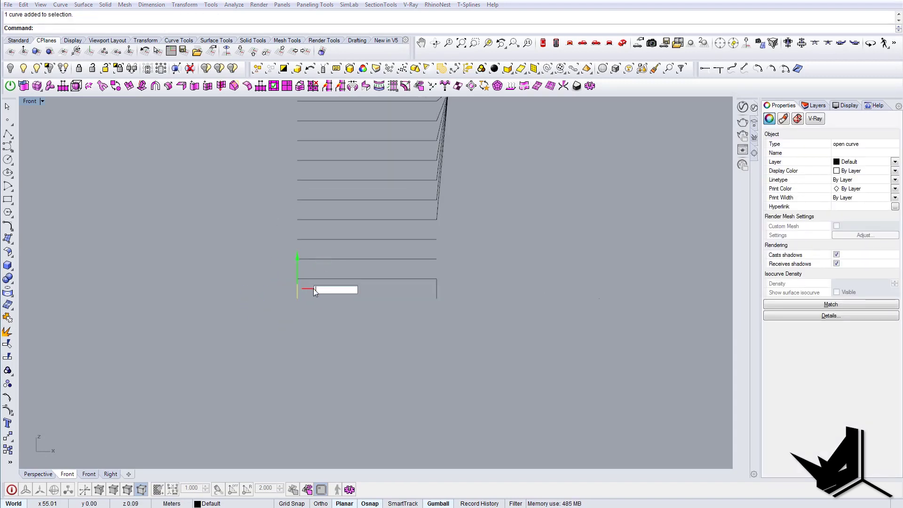
pyautogui.write('-0.05')
pyautogui.press('Return')
pyautogui.press('Escape')
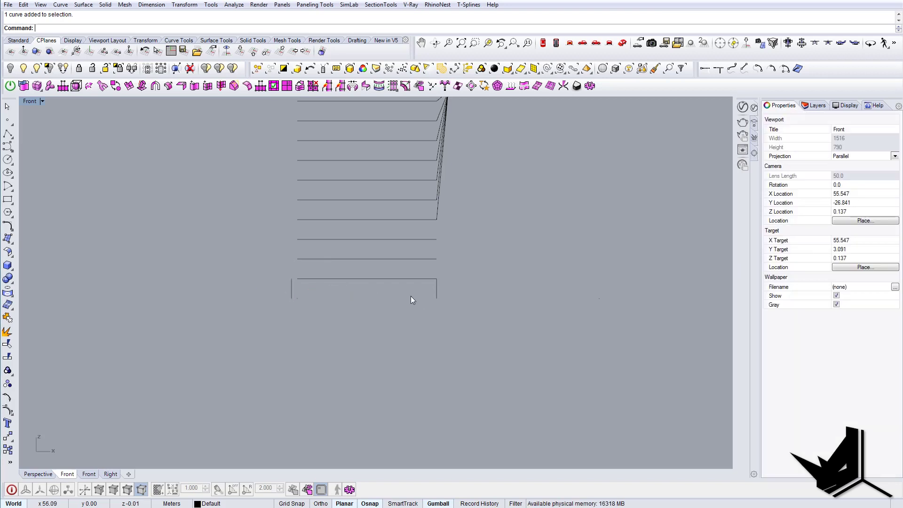
# - Mirror the shifted vertical line about the lowest tread's midpoint and delete the earlier copy at the tread's inner end
pyautogui.click(291, 288)
pyautogui.moveTo(328, 304); pyautogui.dragTo(314, 311, button='right')
pyautogui.write('Mirror')
pyautogui.press('Return')
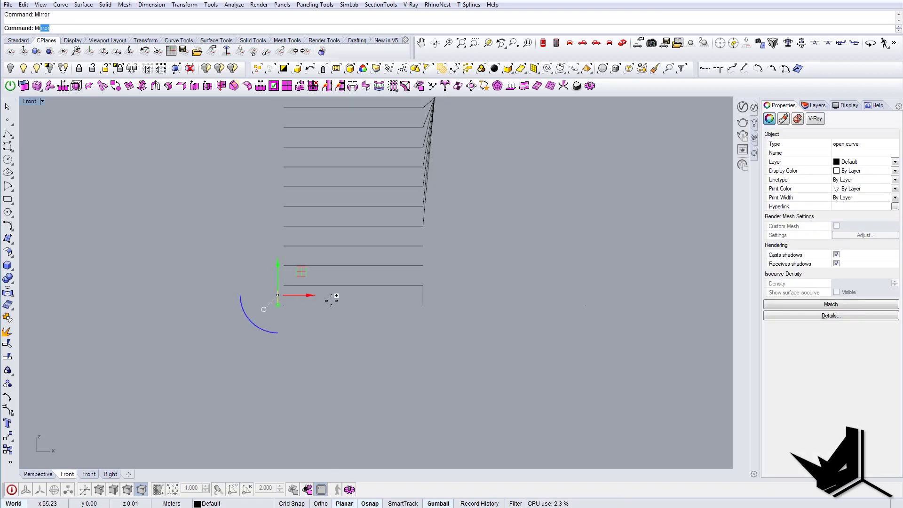
pyautogui.click(353, 285)
pyautogui.click(400, 314)
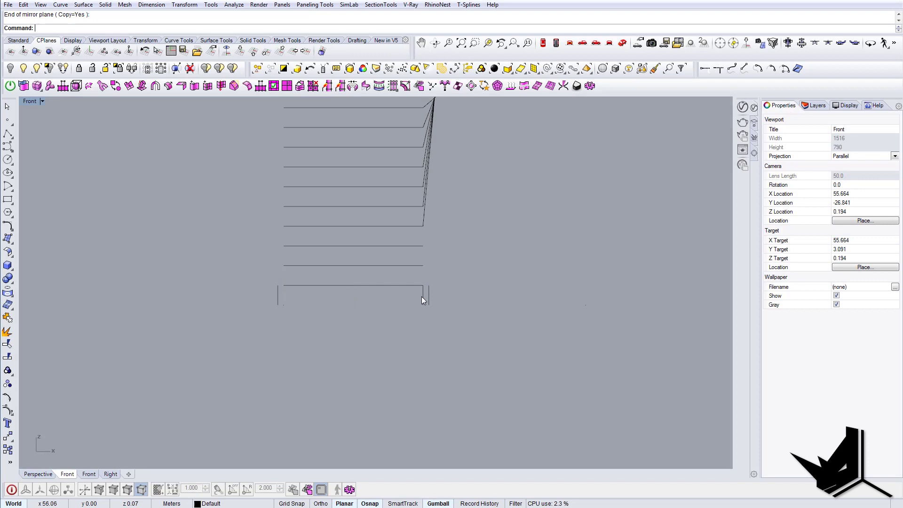
pyautogui.click(421, 296)
pyautogui.press('Delete')
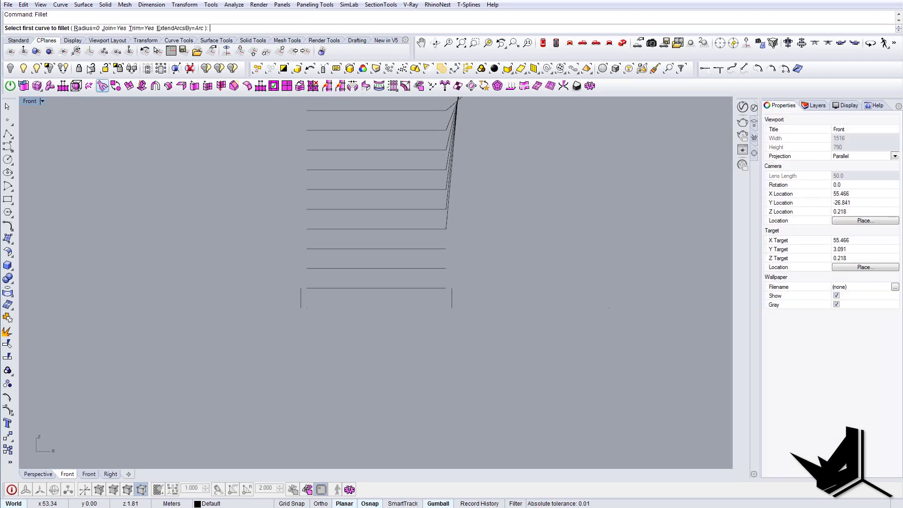
# - Fillet both corners between the lowest tread line and its vertical lines with a 0.1 radius
pyautogui.press('Return')
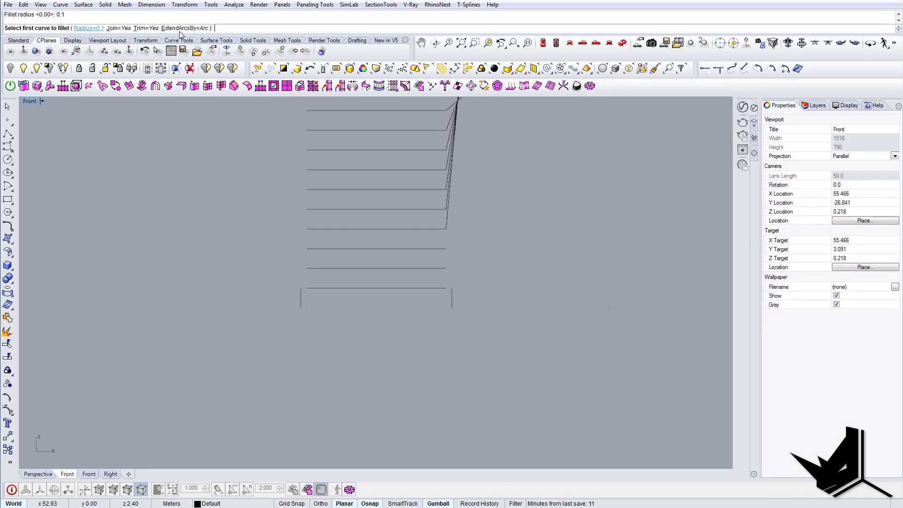
pyautogui.click(453, 296)
pyautogui.scroll(-3, 433, 282)
pyautogui.scroll(4, 405, 289)
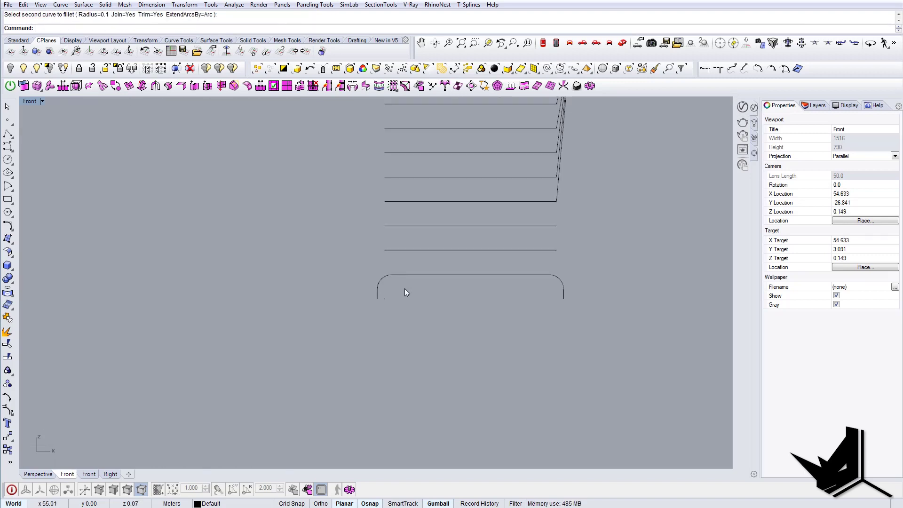
pyautogui.scroll(-3, 367, 315)
pyautogui.scroll(3, 465, 310)
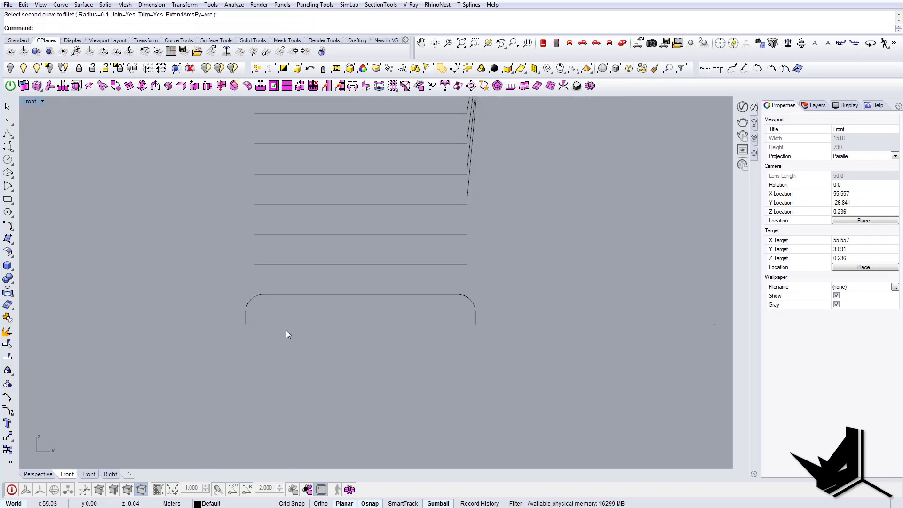
# - Extrude the rounded lowest-tread profile one tread deep in the perspective view and show the model shaded
pyautogui.moveTo(286, 331); pyautogui.dragTo(319, 323, button='right')
pyautogui.click(312, 287)
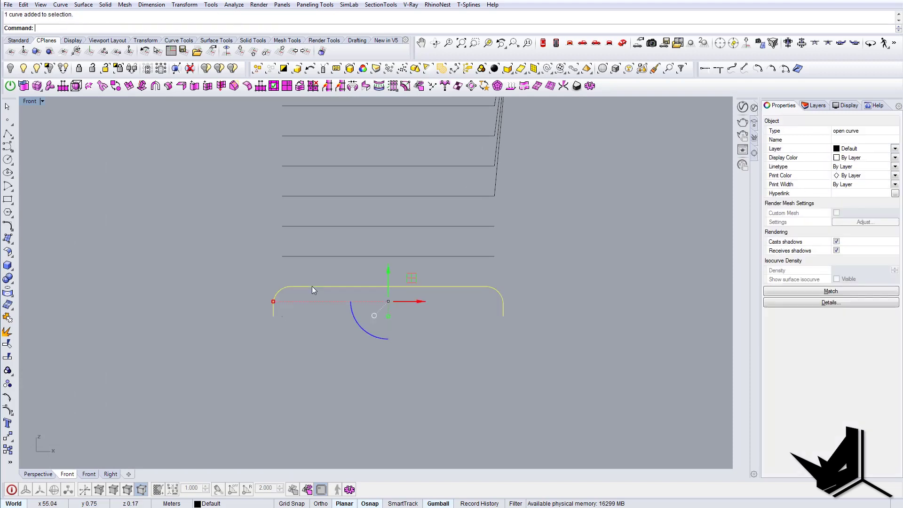
pyautogui.click(621, 44)
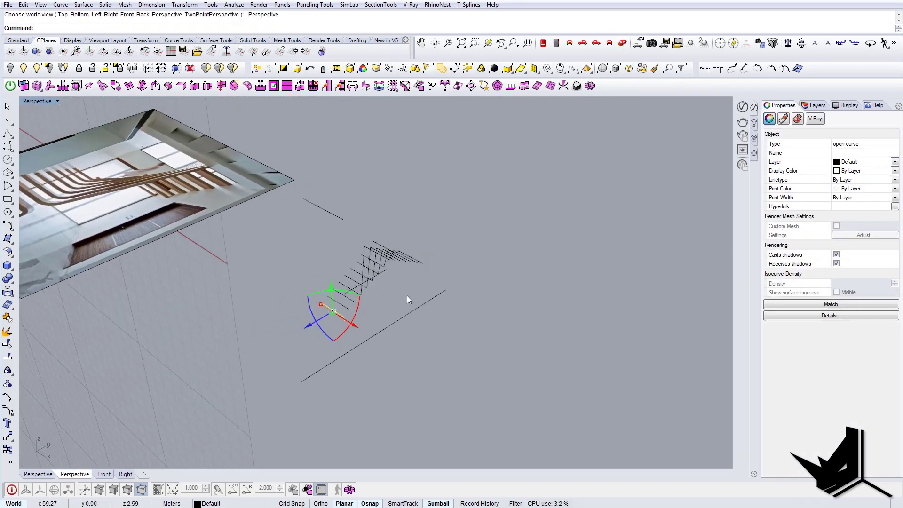
pyautogui.click(543, 45)
pyautogui.click(622, 44)
pyautogui.click(343, 316)
pyautogui.scroll(10, 344, 317)
pyautogui.click(341, 324)
pyautogui.moveTo(340, 323); pyautogui.dragTo(266, 331, button='right')
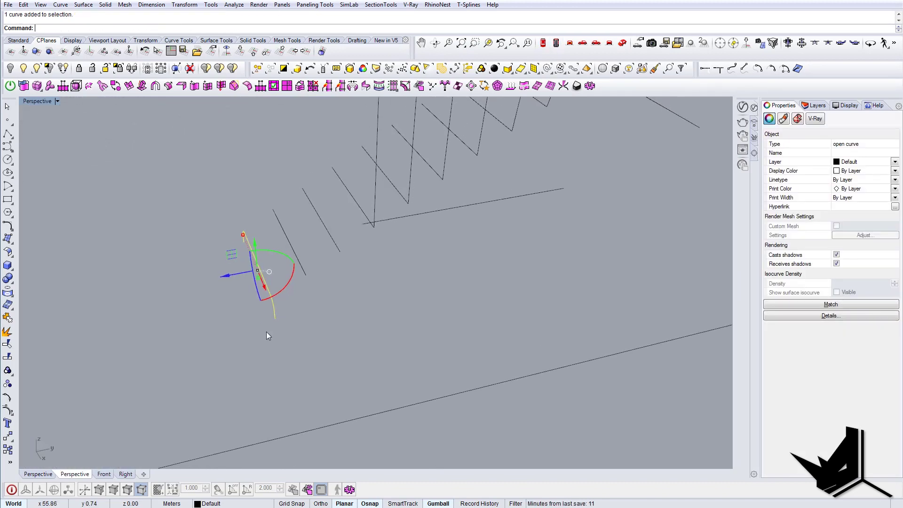
pyautogui.scroll(2, 275, 319)
pyautogui.write('ext')
pyautogui.press('Return')
pyautogui.click(308, 270)
pyautogui.moveTo(309, 272)
pyautogui.mouseDown(button='right')
pyautogui.moveTo(353, 304)
pyautogui.moveTo(512, 304)
pyautogui.moveTo(378, 337)
pyautogui.moveTo(323, 325)
pyautogui.moveTo(380, 300)
pyautogui.mouseUp(button='right')
pyautogui.hotkey('ctrl', 'alt', 's')
# - Copy the extruded tread from its front edge to the ends of the second and third tread lines
pyautogui.click(326, 295)
pyautogui.scroll(2, 380, 300)
pyautogui.write('copy')
pyautogui.press('Return')
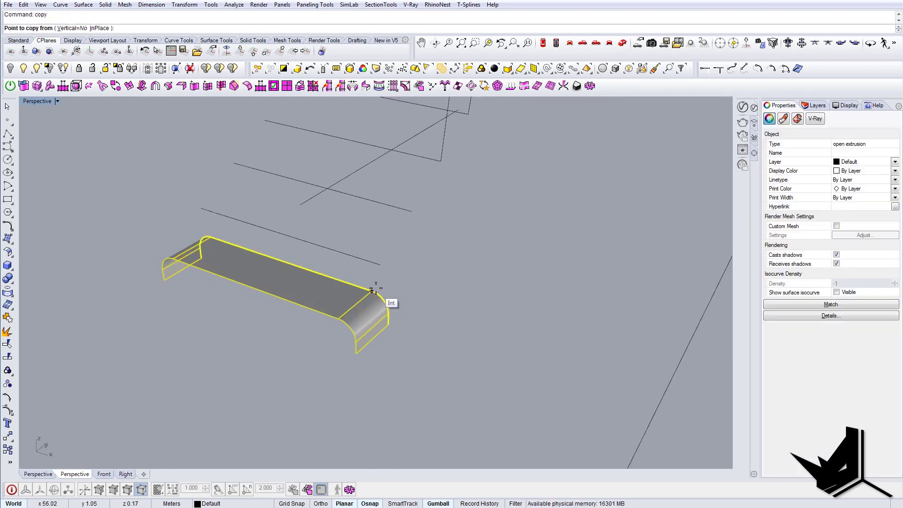
pyautogui.click(339, 319)
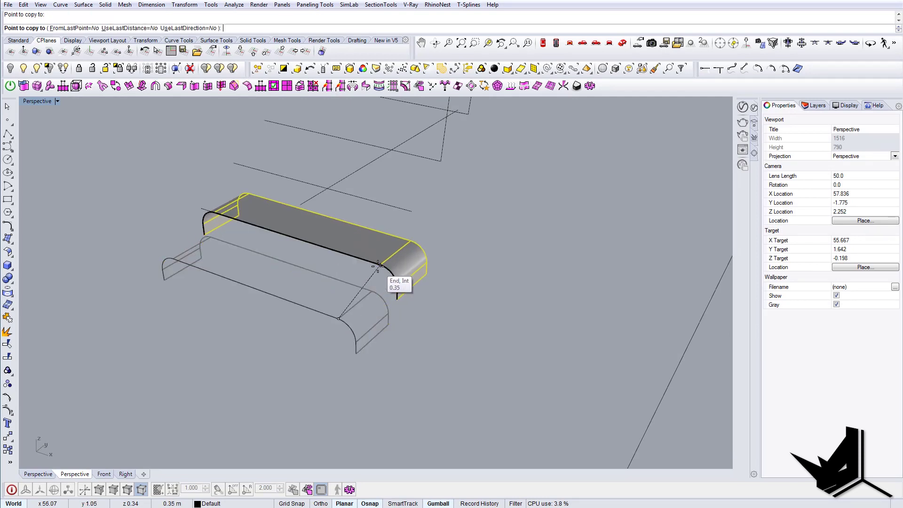
pyautogui.click(378, 266)
pyautogui.click(411, 212)
pyautogui.rightClick(413, 213)
# - Examine the lower treads and their bent ends in the reference photo and compare them with the three modelled treads
pyautogui.scroll(-8, 413, 215)
pyautogui.moveTo(416, 217); pyautogui.dragTo(479, 254, button='right')
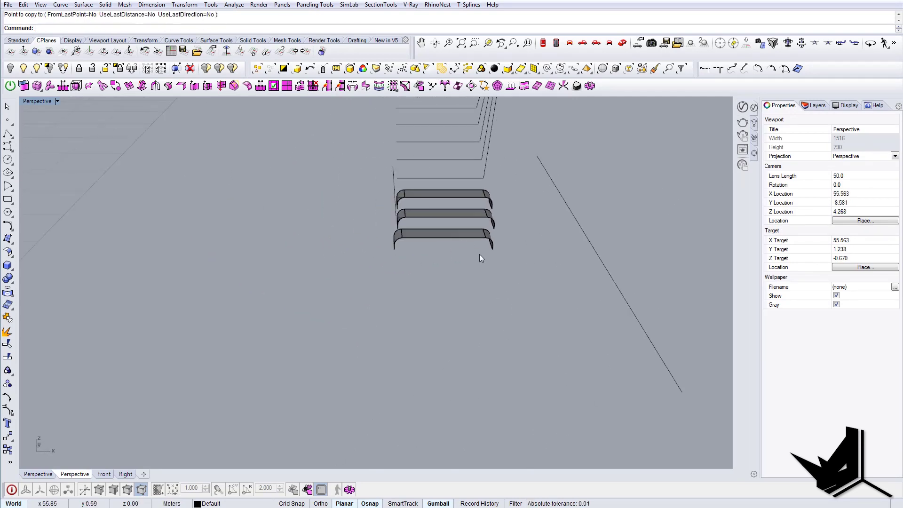
pyautogui.scroll(-5, 479, 255)
pyautogui.keyDown('shift'); pyautogui.moveTo(337, 255); pyautogui.dragTo(423, 266, button='right'); pyautogui.keyUp('shift')
pyautogui.moveTo(507, 266); pyautogui.dragTo(532, 266, button='right')
pyautogui.keyDown('shift'); pyautogui.moveTo(379, 295); pyautogui.dragTo(165, 363, button='right'); pyautogui.keyUp('shift')
pyautogui.moveTo(149, 318); pyautogui.dragTo(296, 325, button='right')
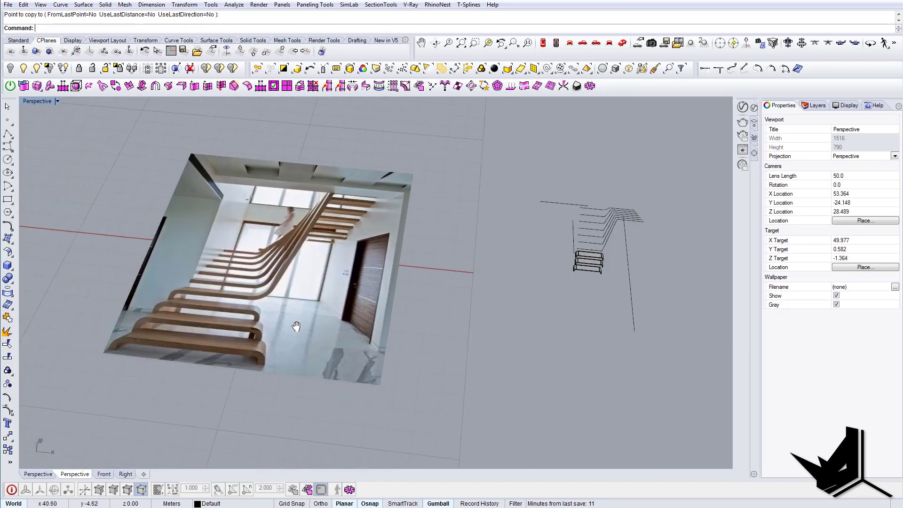
pyautogui.scroll(5, 232, 338)
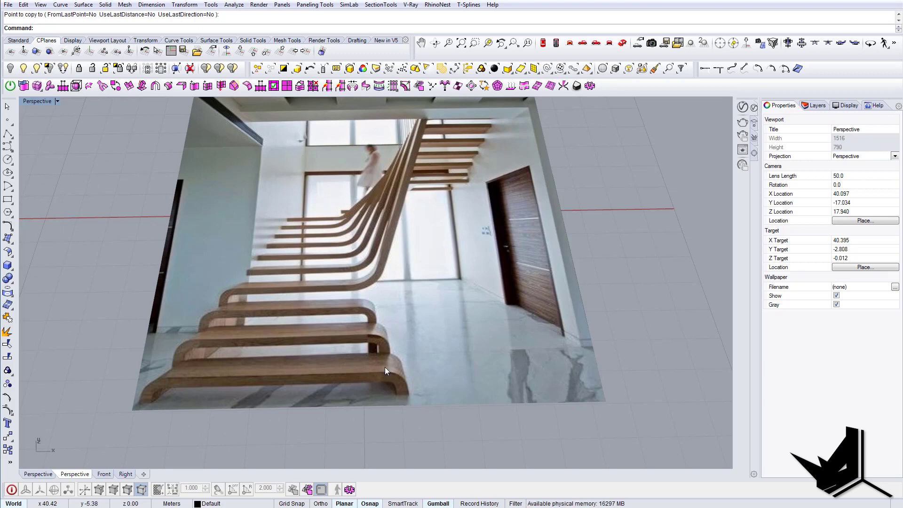
pyautogui.moveTo(385, 367); pyautogui.dragTo(361, 352, button='right')
pyautogui.scroll(-8, 419, 320)
pyautogui.keyDown('shift'); pyautogui.moveTo(518, 304); pyautogui.dragTo(362, 329, button='right'); pyautogui.keyUp('shift')
pyautogui.scroll(8, 312, 317)
pyautogui.scroll(5, 312, 317)
pyautogui.scroll(-5, 362, 329)
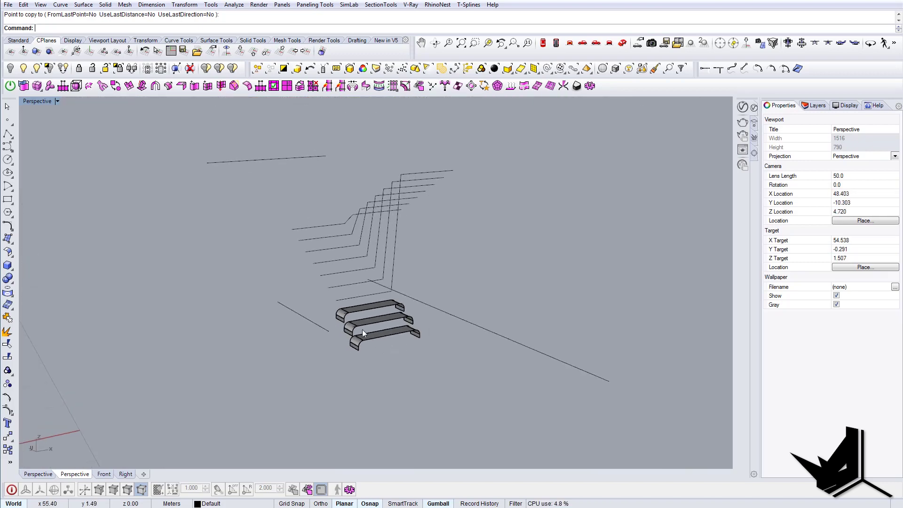
# - Turn on solid edit points for the second and third extruded treads
pyautogui.scroll(10, 365, 326)
pyautogui.scroll(-1, 349, 322)
pyautogui.click(315, 341)
pyautogui.keyDown('shift'); pyautogui.click(283, 292); pyautogui.keyUp('shift')
pyautogui.moveTo(306, 316); pyautogui.dragTo(326, 346, button='right')
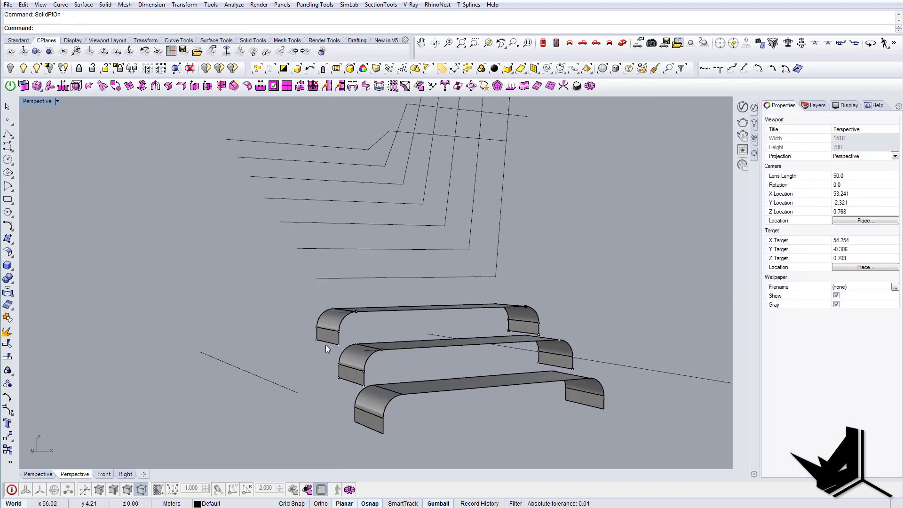
pyautogui.keyDown('shift'); pyautogui.moveTo(342, 380); pyautogui.dragTo(319, 371, button='right'); pyautogui.keyUp('shift')
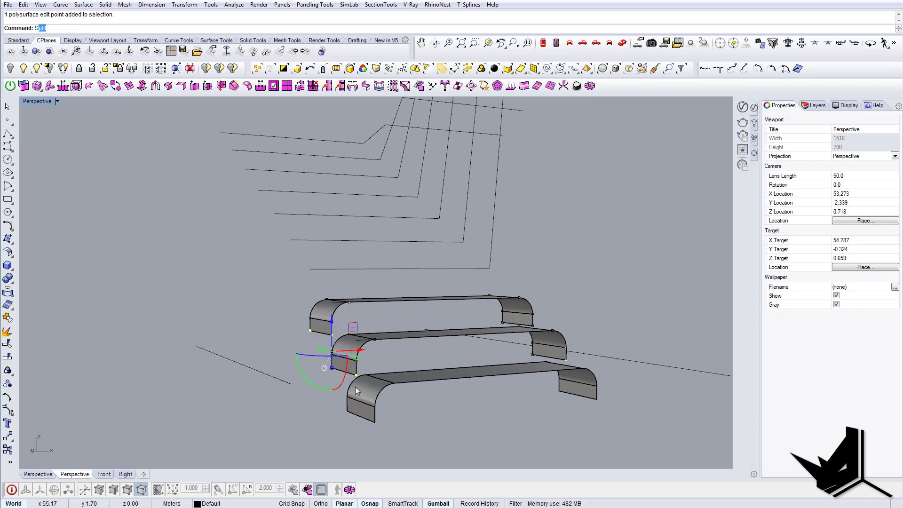
# - Align the bottom points of the second and third treads' left legs in Z only to the base of the lowest tread's leg
pyautogui.write('etPt')
pyautogui.press('Return')
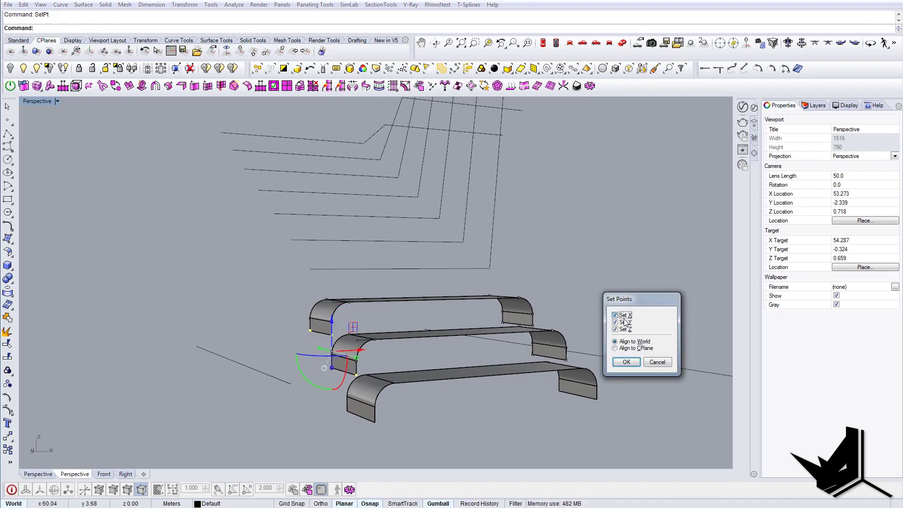
pyautogui.click(628, 362)
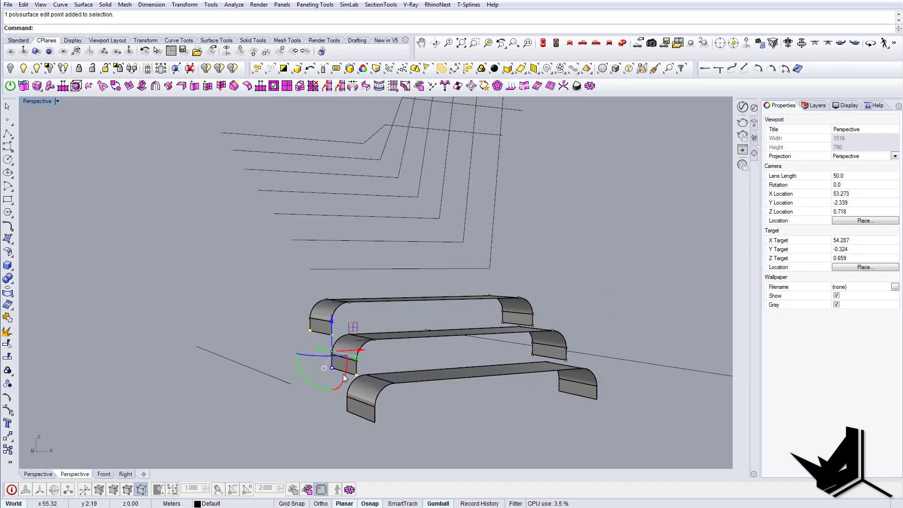
pyautogui.press('Return')
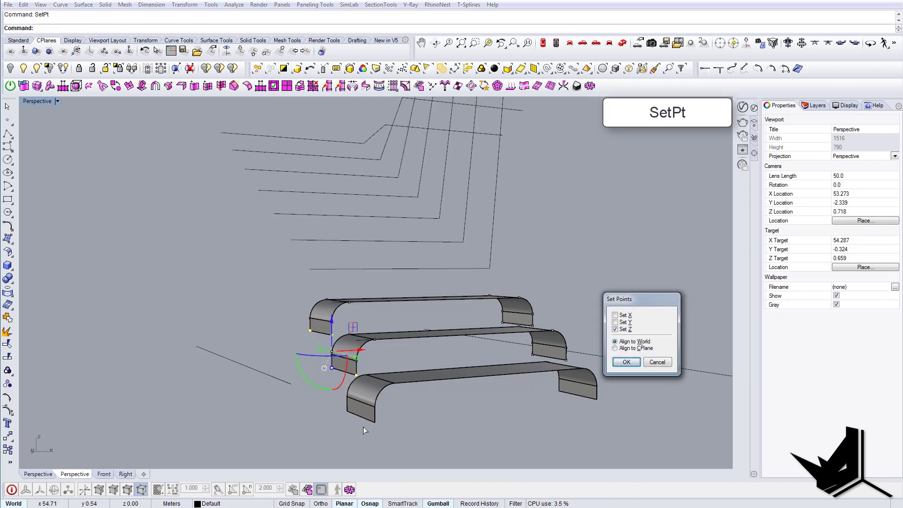
pyautogui.press('Return')
pyautogui.click(347, 411)
pyautogui.moveTo(349, 411); pyautogui.dragTo(301, 362, button='right')
pyautogui.scroll(-6, 452, 365)
pyautogui.scroll(6, 287, 358)
pyautogui.press('Escape')
# - Move the second and third treads with their two tread lines so their left legs meet the lowest tread's back corner
pyautogui.moveTo(359, 230); pyautogui.dragTo(358, 225)
pyautogui.keyDown('shift'); pyautogui.moveTo(340, 301); pyautogui.dragTo(440, 306, button='right'); pyautogui.keyUp('shift')
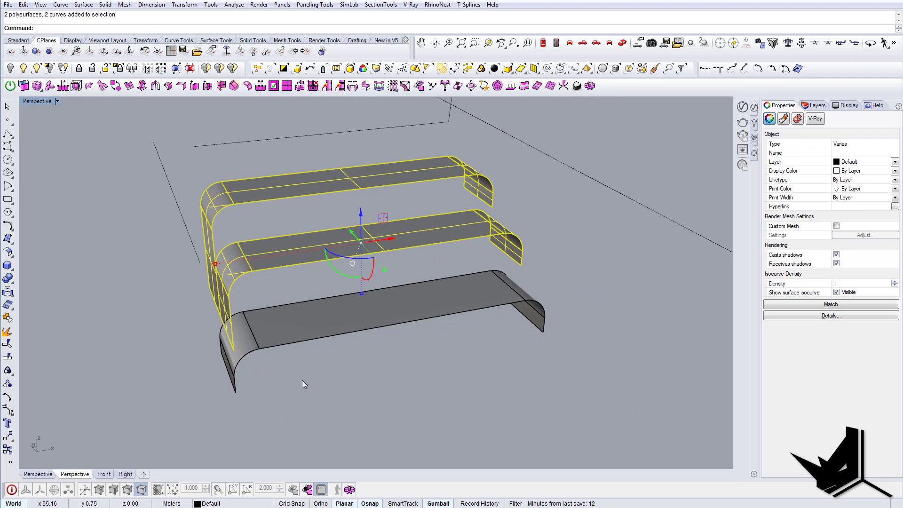
pyautogui.keyDown('shift'); pyautogui.moveTo(302, 380); pyautogui.dragTo(463, 370, button='right'); pyautogui.keyUp('shift')
pyautogui.write('m')
pyautogui.press('Return')
pyautogui.click(350, 337)
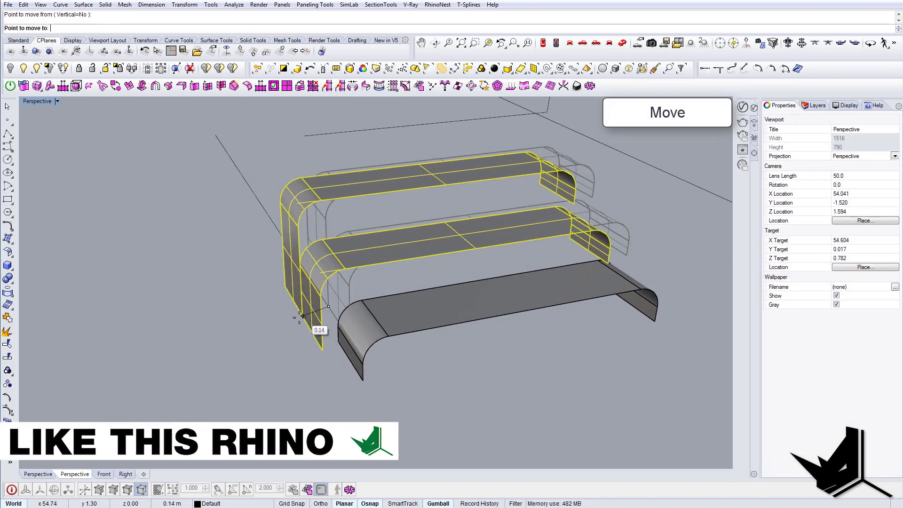
pyautogui.click(340, 340)
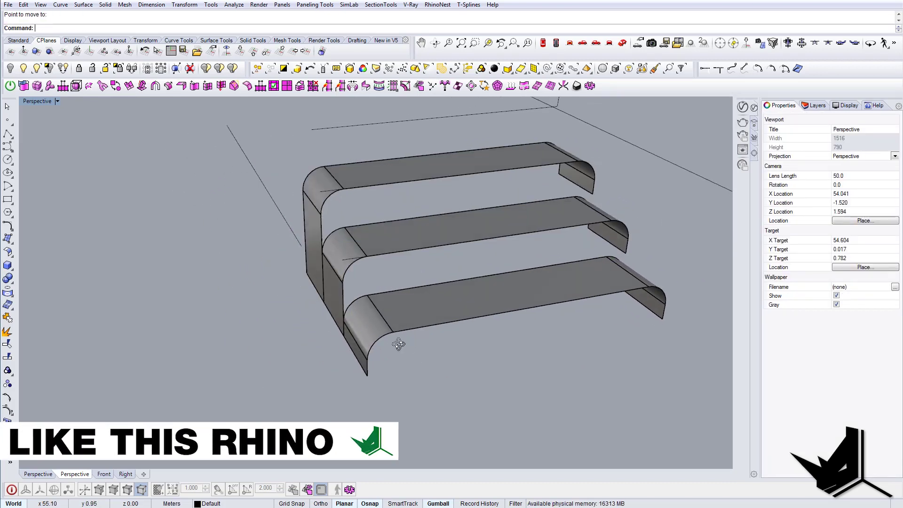
# - Compare the lower treads with the reference photo and copy the third tread to the end of the fourth tread line
pyautogui.moveTo(339, 339); pyautogui.dragTo(470, 326, button='right')
pyautogui.scroll(-13, 423, 349)
pyautogui.keyDown('shift'); pyautogui.moveTo(160, 345); pyautogui.dragTo(508, 287, button='right'); pyautogui.keyUp('shift')
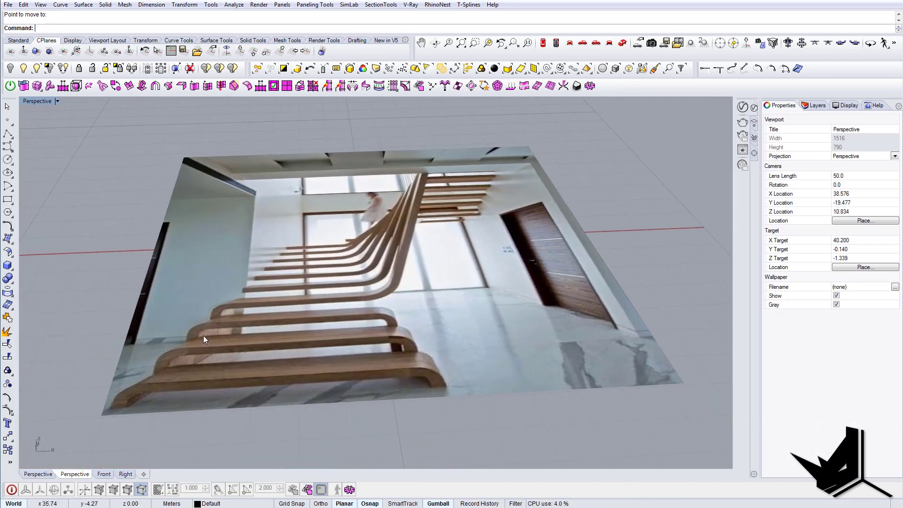
pyautogui.keyDown('shift'); pyautogui.moveTo(615, 241); pyautogui.dragTo(141, 359, button='right'); pyautogui.keyUp('shift')
pyautogui.moveTo(141, 358); pyautogui.dragTo(367, 339, button='right')
pyautogui.scroll(14, 365, 323)
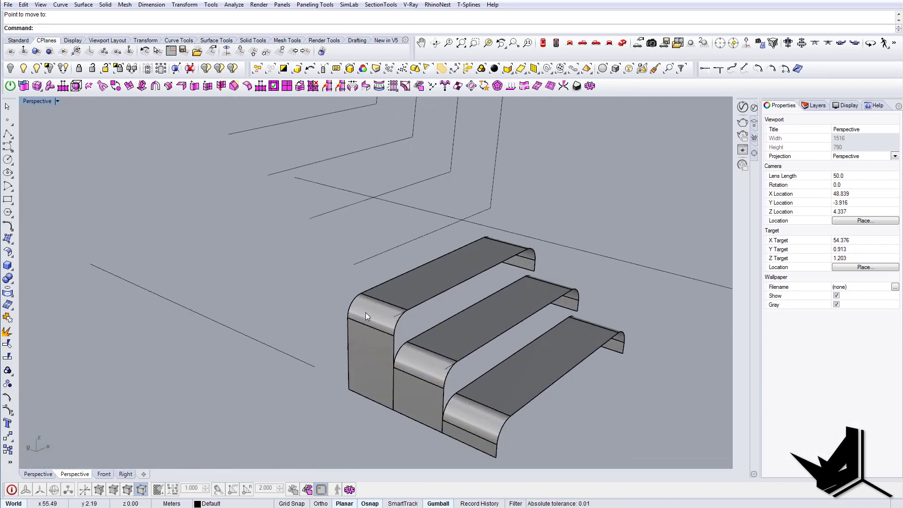
pyautogui.click(367, 309)
pyautogui.moveTo(417, 309); pyautogui.dragTo(463, 305, button='right')
pyautogui.write('copy')
pyautogui.press('Return')
pyautogui.click(458, 292)
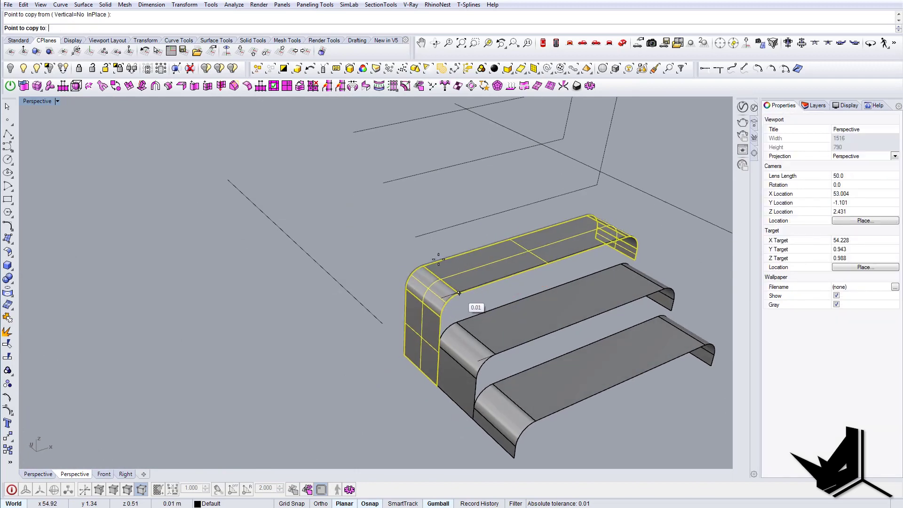
pyautogui.click(416, 240)
pyautogui.press('Escape')
# - Turn on solid edit points for the fourth tread and align its left leg's bottom points in Z to the third tread's base
pyautogui.moveTo(438, 298)
pyautogui.mouseDown(button='right')
pyautogui.moveTo(500, 281)
pyautogui.moveTo(435, 288)
pyautogui.mouseUp(button='right')
pyautogui.click(380, 275)
pyautogui.write('S')
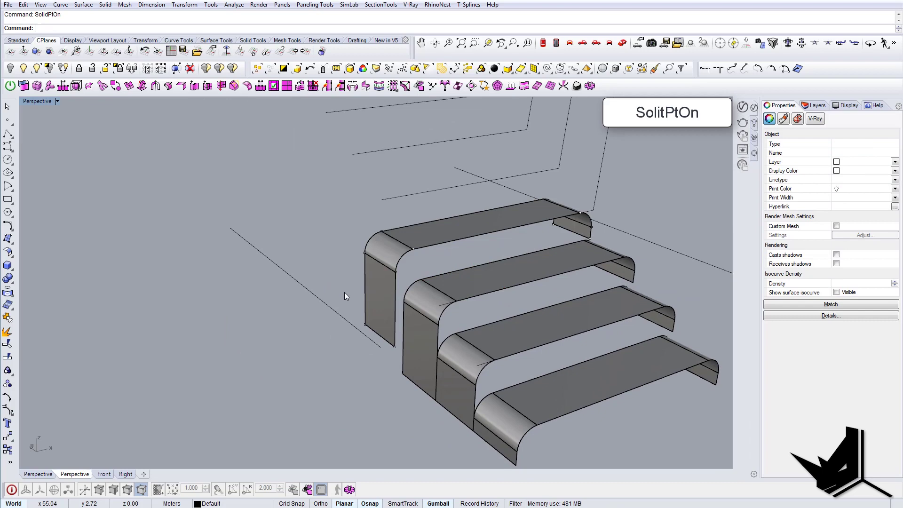
pyautogui.moveTo(344, 292); pyautogui.dragTo(403, 352)
pyautogui.press('Return')
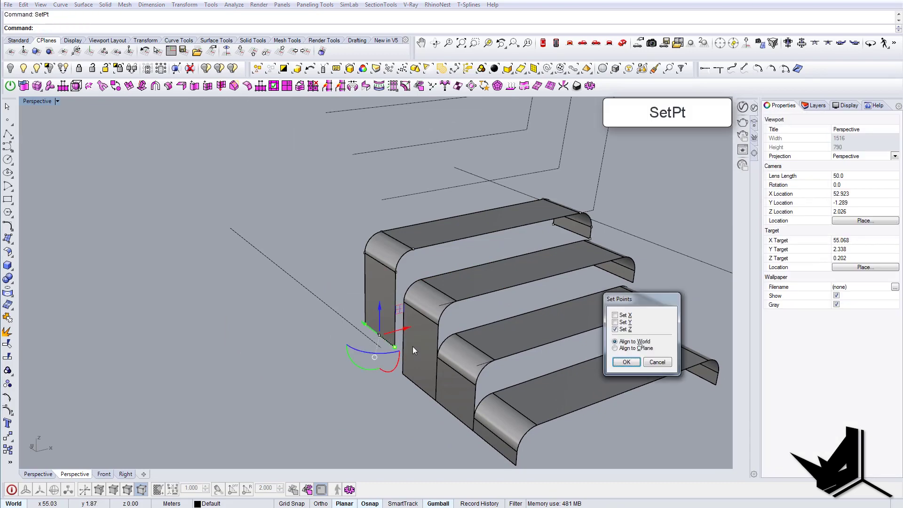
pyautogui.press('Return')
pyautogui.click(401, 377)
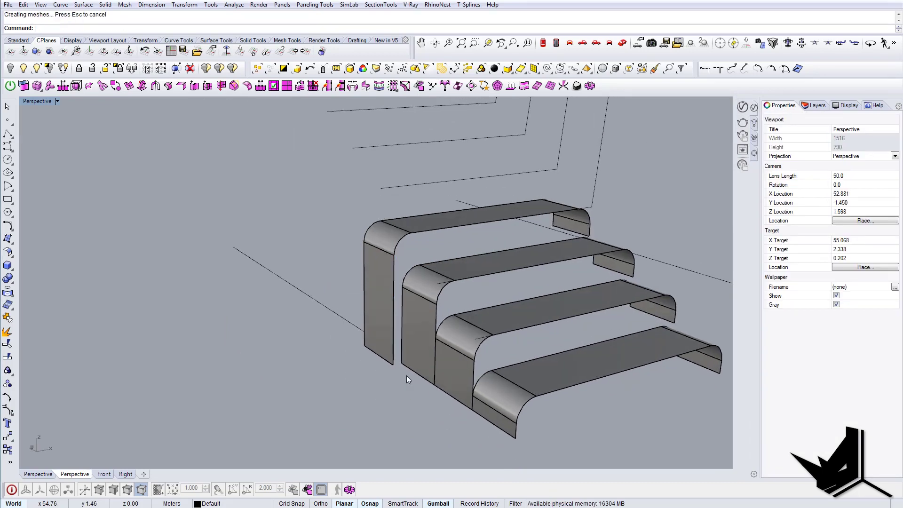
# - Move the fourth tread from its left leg's bottom corner to the adjoining corner of the third tread's leg
pyautogui.click(384, 326)
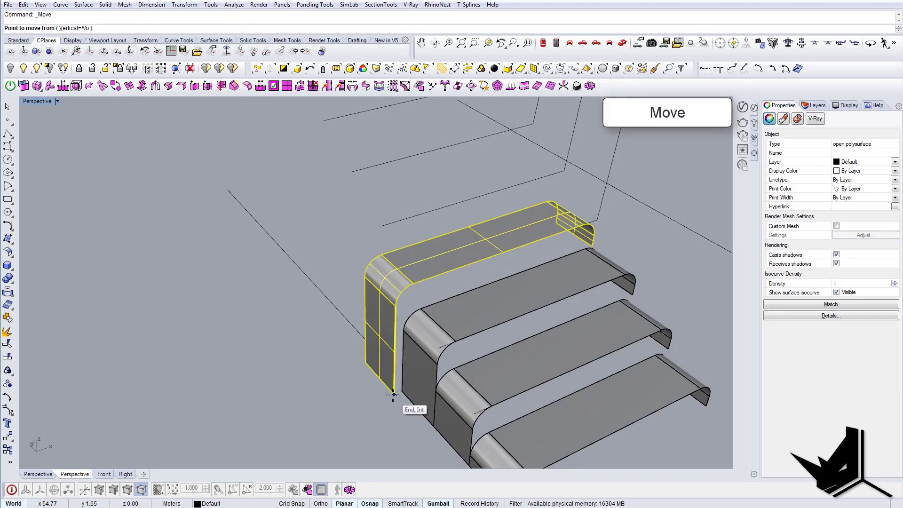
pyautogui.click(395, 397)
pyautogui.click(402, 398)
pyautogui.press('Escape')
# - Examine both ends of the four modelled treads from several angles, checking how neighbouring legs meet and where the tread lines run
pyautogui.moveTo(407, 386); pyautogui.dragTo(418, 292, button='right')
pyautogui.scroll(-5, 420, 295)
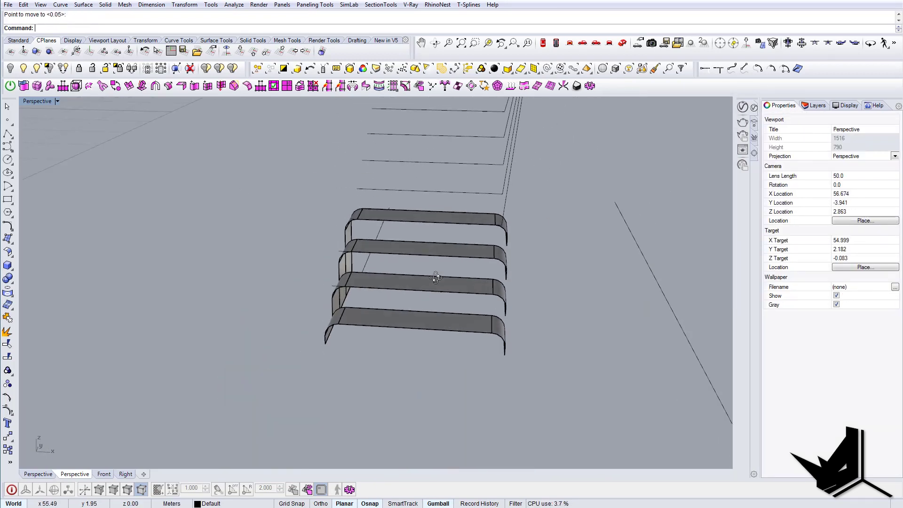
pyautogui.scroll(10, 433, 316)
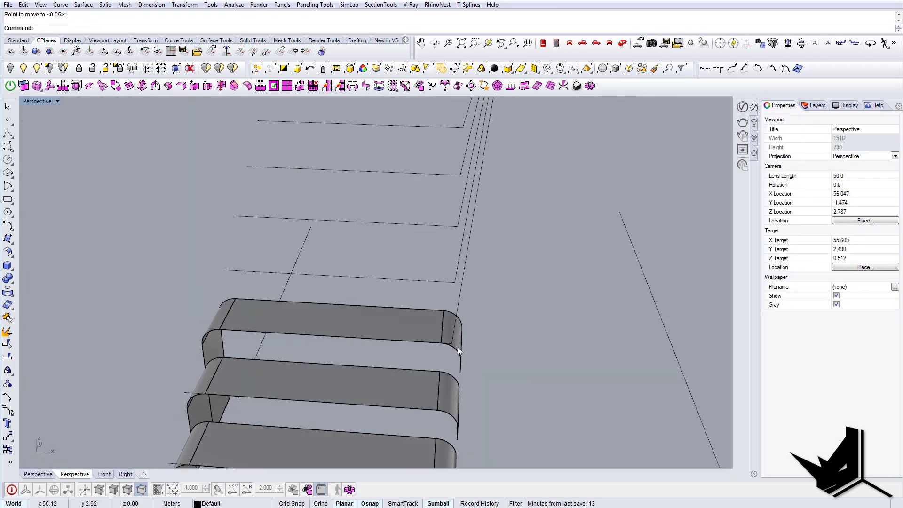
pyautogui.click(458, 347)
pyautogui.press('Escape')
pyautogui.scroll(-6, 459, 345)
pyautogui.moveTo(459, 345)
pyautogui.mouseDown(button='right')
pyautogui.moveTo(472, 349)
pyautogui.moveTo(453, 330)
pyautogui.moveTo(443, 353)
pyautogui.moveTo(468, 356)
pyautogui.mouseUp(button='right')
pyautogui.scroll(8, 464, 325)
pyautogui.scroll(-5, 458, 305)
pyautogui.scroll(-5, 428, 329)
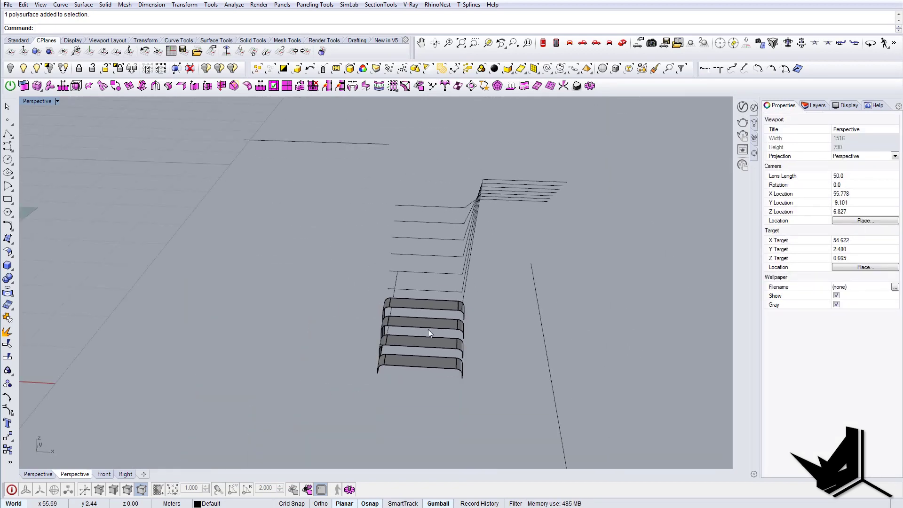
pyautogui.scroll(5, 445, 334)
pyautogui.click(429, 324)
pyautogui.moveTo(429, 325); pyautogui.dragTo(404, 314, button='right')
pyautogui.scroll(5, 405, 313)
pyautogui.keyDown('shift'); pyautogui.click(394, 313); pyautogui.keyUp('shift')
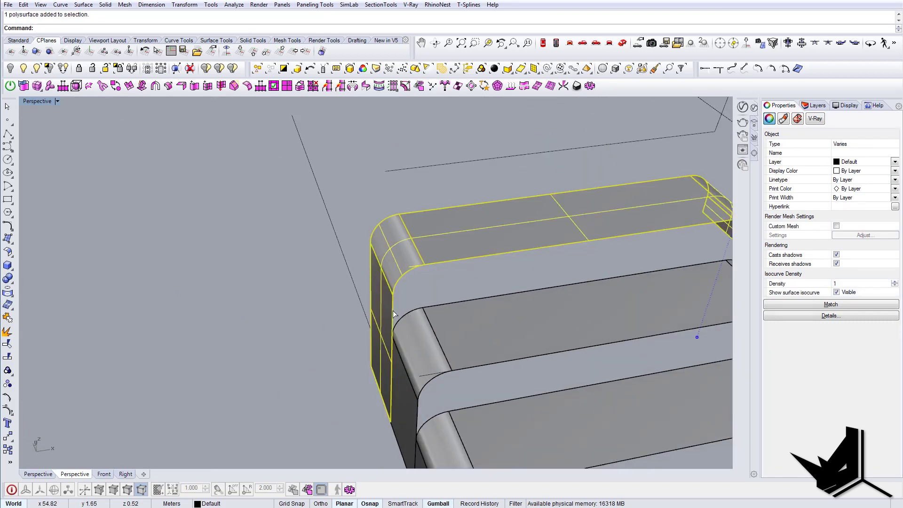
pyautogui.press('Escape')
pyautogui.scroll(-5, 416, 273)
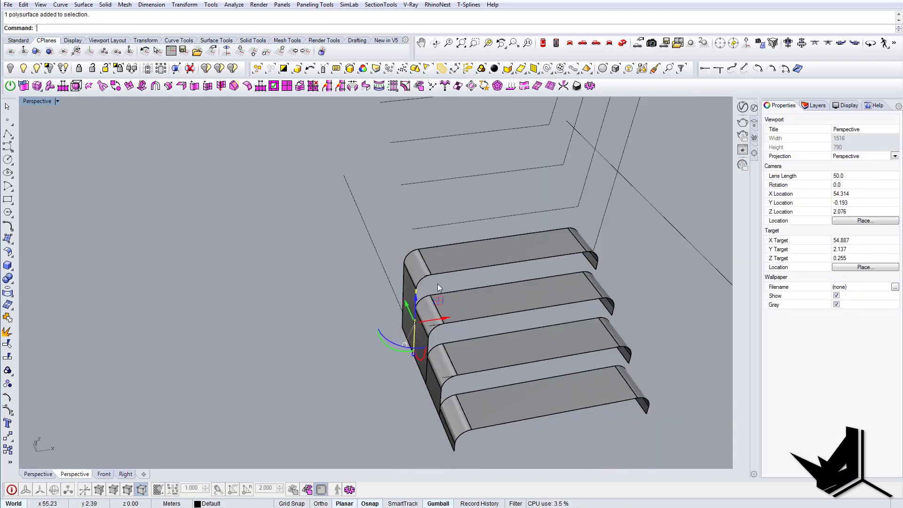
pyautogui.moveTo(437, 283); pyautogui.dragTo(347, 336, button='right')
pyautogui.scroll(7, 348, 312)
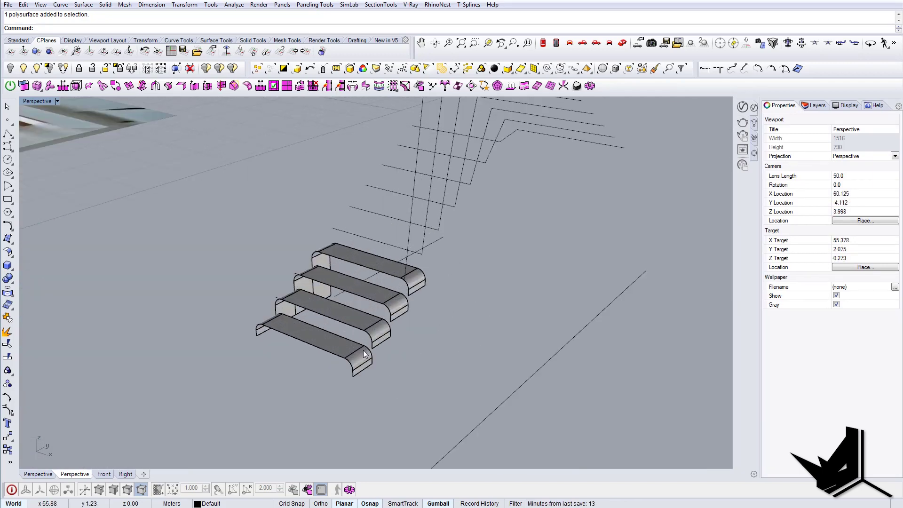
# - Select the three lowest treads and turn on their solid edit points
pyautogui.click(362, 353)
pyautogui.keyDown('shift'); pyautogui.click(377, 331); pyautogui.keyUp('shift')
pyautogui.keyDown('shift'); pyautogui.click(396, 307); pyautogui.keyUp('shift')
pyautogui.moveTo(407, 352); pyautogui.dragTo(353, 343, button='right')
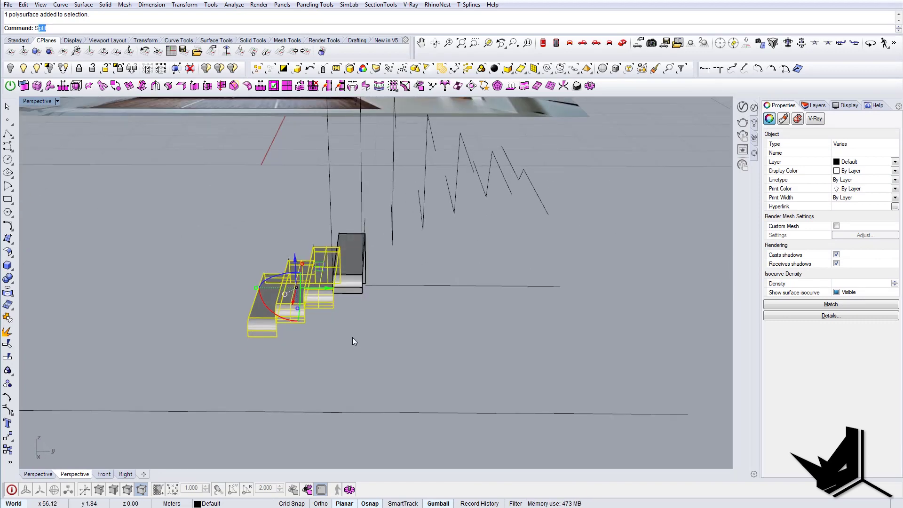
pyautogui.write('olidPtOn')
pyautogui.press('Return')
# - Align the bottom points of the second and third treads' right legs in Z only to the base of the lowest tread's right leg
pyautogui.scroll(10, 235, 343)
pyautogui.moveTo(335, 378); pyautogui.dragTo(337, 379)
pyautogui.moveTo(341, 389); pyautogui.dragTo(391, 400, button='right')
pyautogui.moveTo(379, 325); pyautogui.dragTo(489, 376)
pyautogui.keyDown('ctrl'); pyautogui.click(388, 343); pyautogui.keyUp('ctrl')
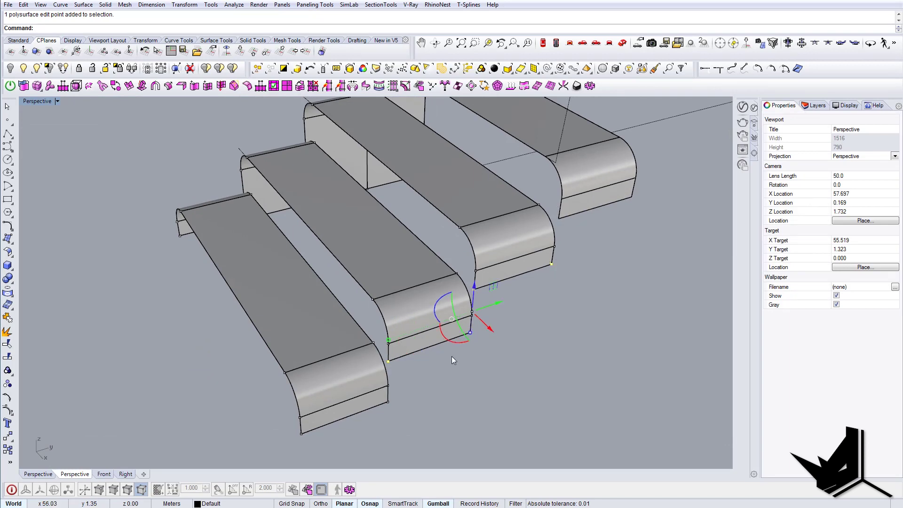
pyautogui.write('SetPt')
pyautogui.press('Return')
pyautogui.click(627, 362)
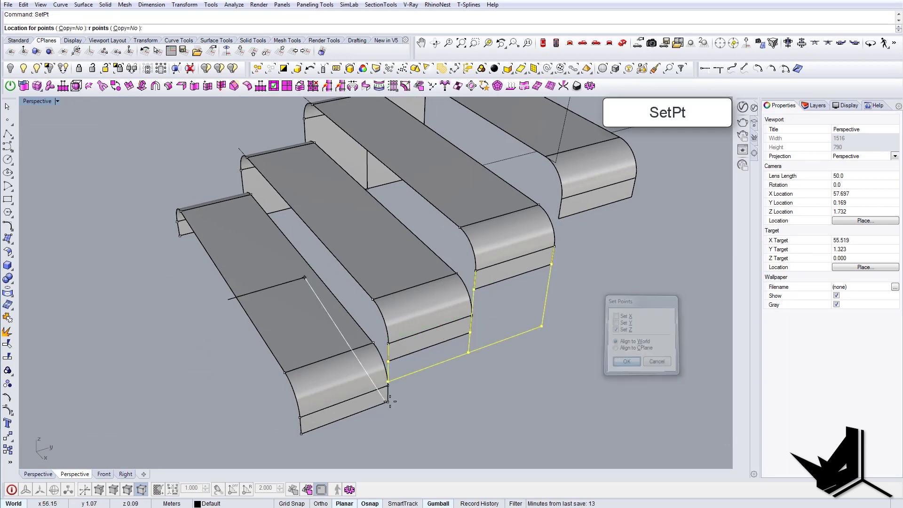
pyautogui.click(389, 401)
pyautogui.moveTo(389, 401); pyautogui.dragTo(432, 414, button='right')
pyautogui.press('Escape')
pyautogui.press('Escape')
# - Hide the lowest tread and turn on solid edit points for the other three treads
pyautogui.click(351, 364)
pyautogui.click(11, 69)
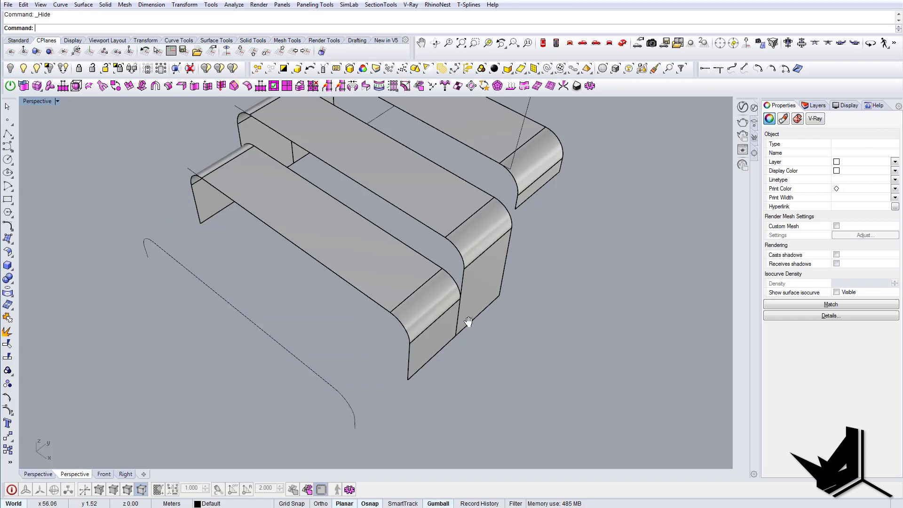
pyautogui.moveTo(468, 322); pyautogui.dragTo(393, 308, button='right')
pyautogui.click(394, 310)
pyautogui.keyDown('shift'); pyautogui.click(471, 270); pyautogui.keyUp('shift')
pyautogui.keyDown('shift'); pyautogui.click(531, 233); pyautogui.keyUp('shift')
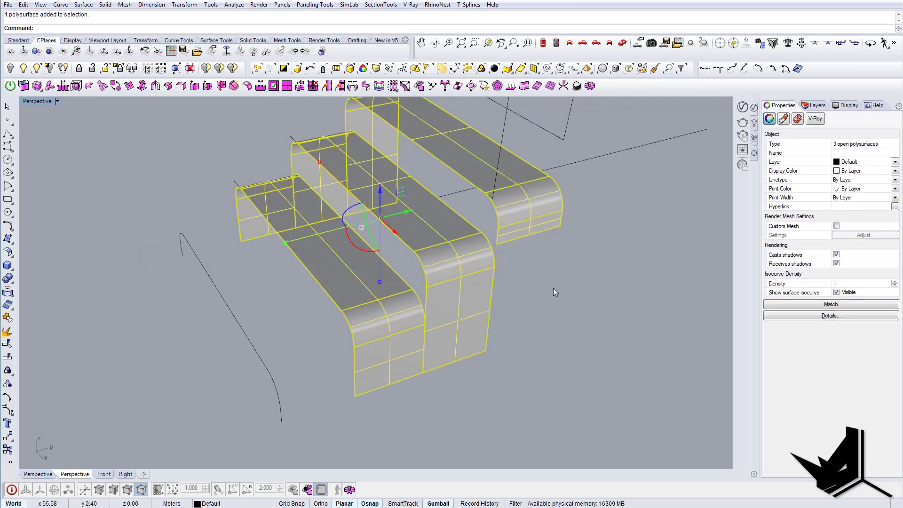
pyautogui.moveTo(553, 288); pyautogui.dragTo(359, 411, button='right')
pyautogui.write('SolidPtOn')
pyautogui.press('Return')
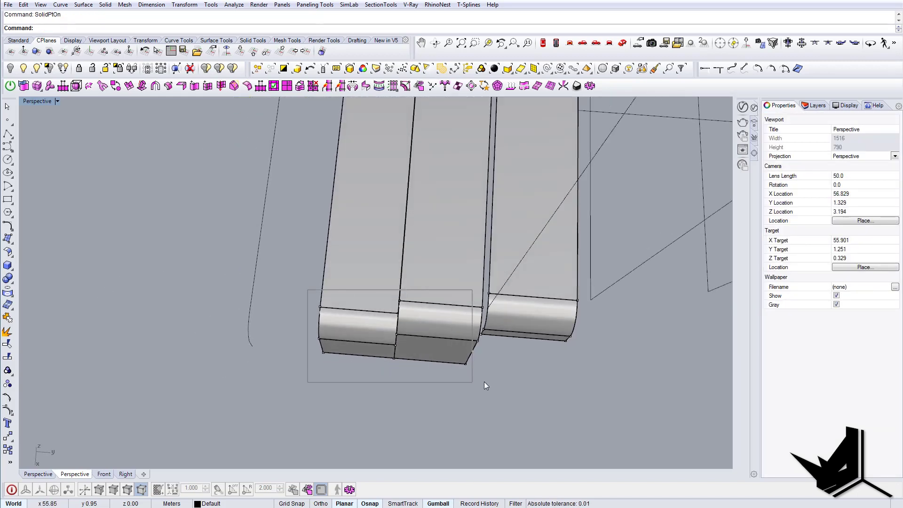
# - Shift all right-end points of the second and third treads inward along X to shorten both treads
pyautogui.moveTo(486, 386); pyautogui.dragTo(476, 383)
pyautogui.scroll(3, 475, 352)
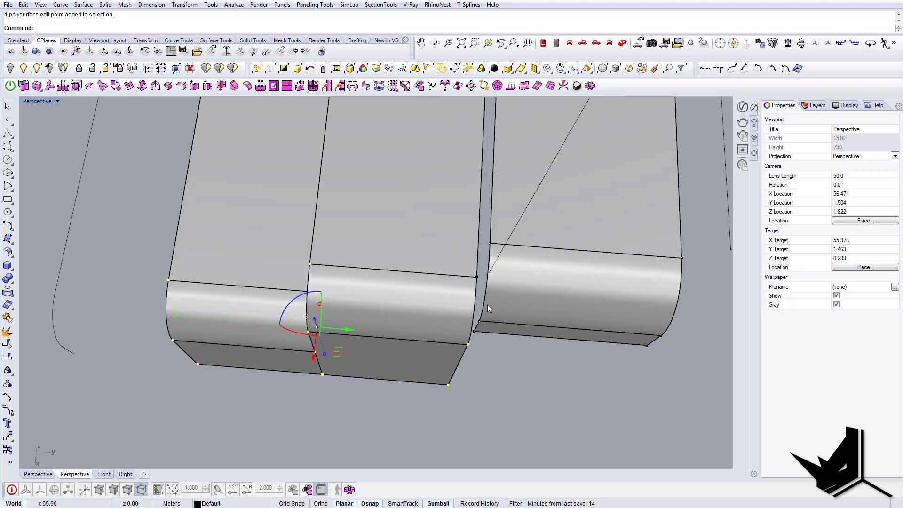
pyautogui.moveTo(452, 339); pyautogui.dragTo(583, 336, button='right')
pyautogui.scroll(-6, 527, 359)
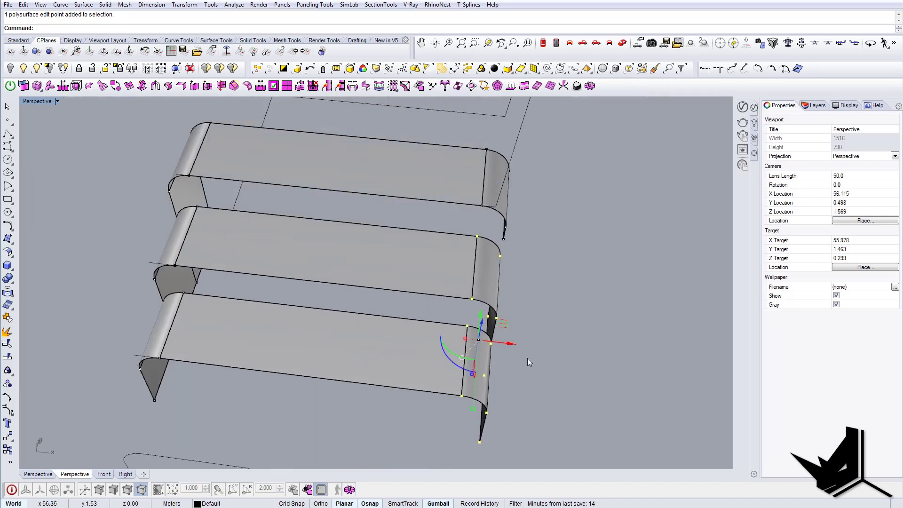
pyautogui.keyDown('shift'); pyautogui.moveTo(527, 359); pyautogui.dragTo(490, 311, button='right'); pyautogui.keyUp('shift')
pyautogui.click(489, 298)
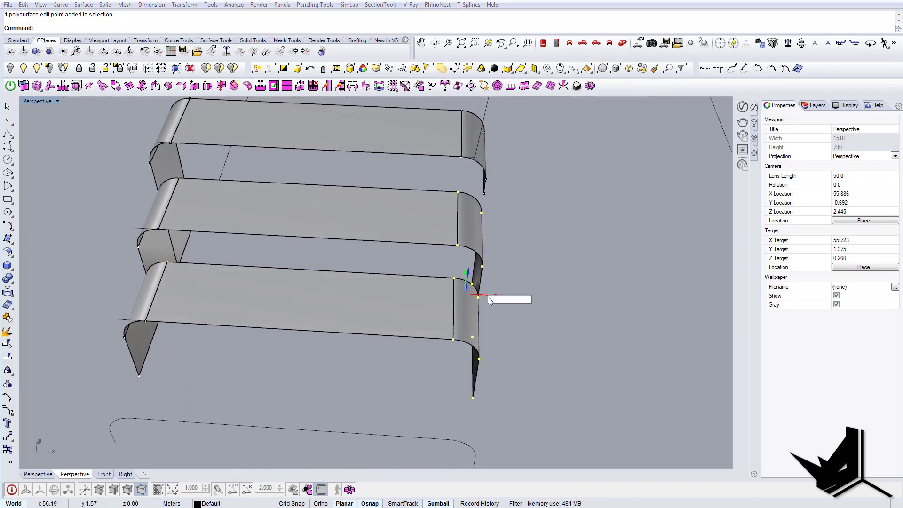
pyautogui.press('Return')
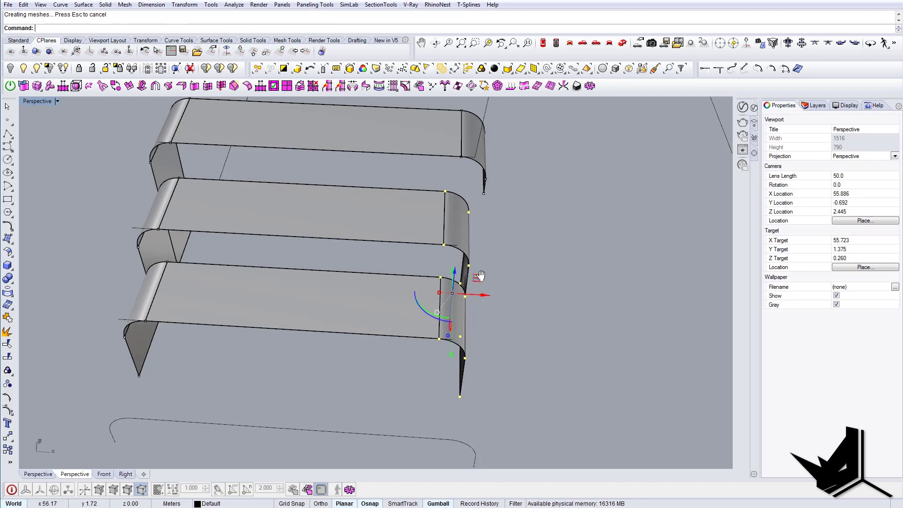
# - Hide the second tread and turn on solid edit points for the third tread
pyautogui.scroll(3, 423, 305)
pyautogui.click(379, 387)
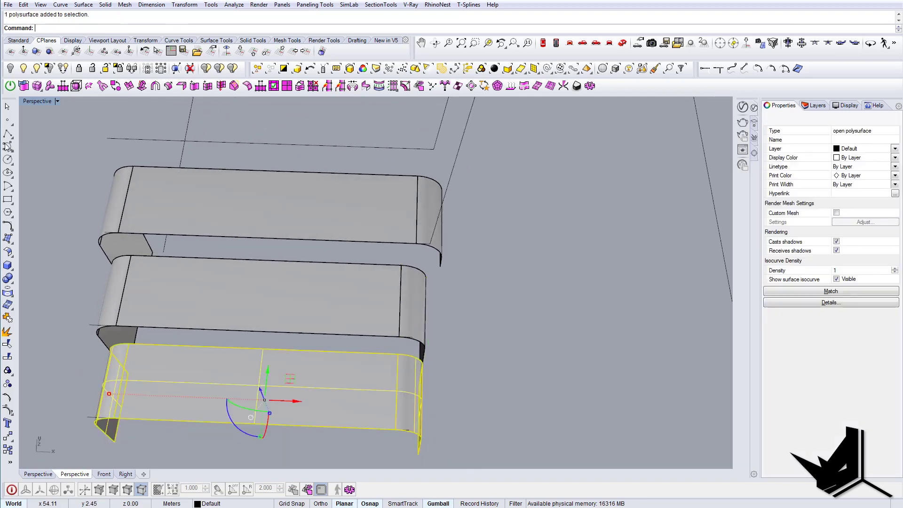
pyautogui.press('Delete')
pyautogui.click(371, 297)
pyautogui.write('SolidPtOn')
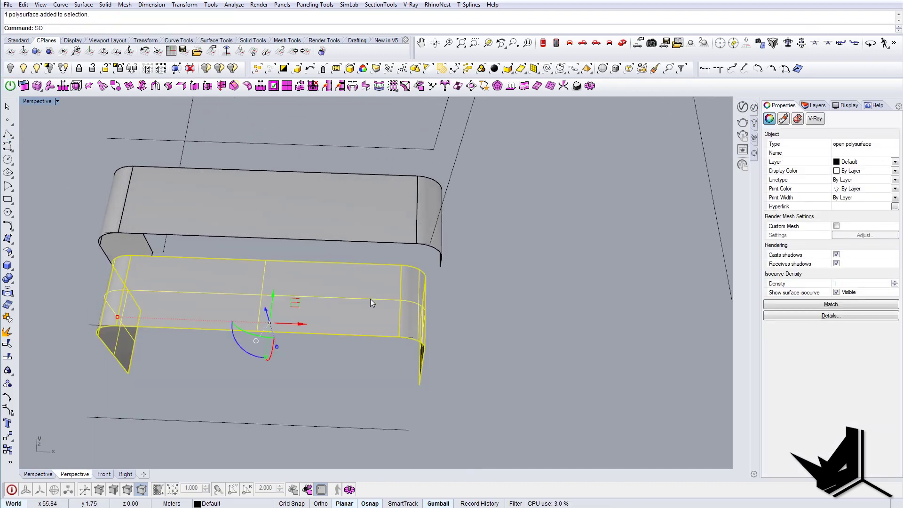
pyautogui.press('Return')
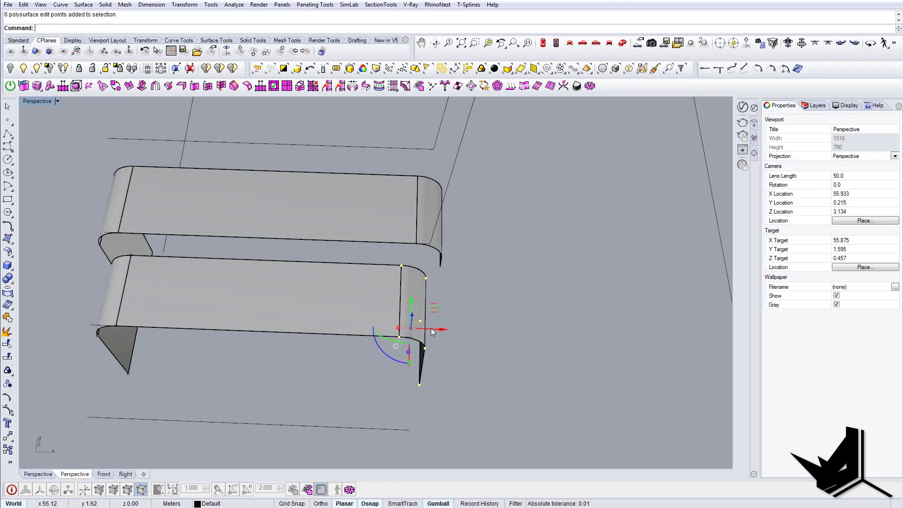
# - Move the third tread's right-end points by -0.05 along X and turn off its edit points
pyautogui.click(431, 330)
pyautogui.write('-0.05')
pyautogui.press('Return')
pyautogui.press('Escape')
pyautogui.press('Escape')
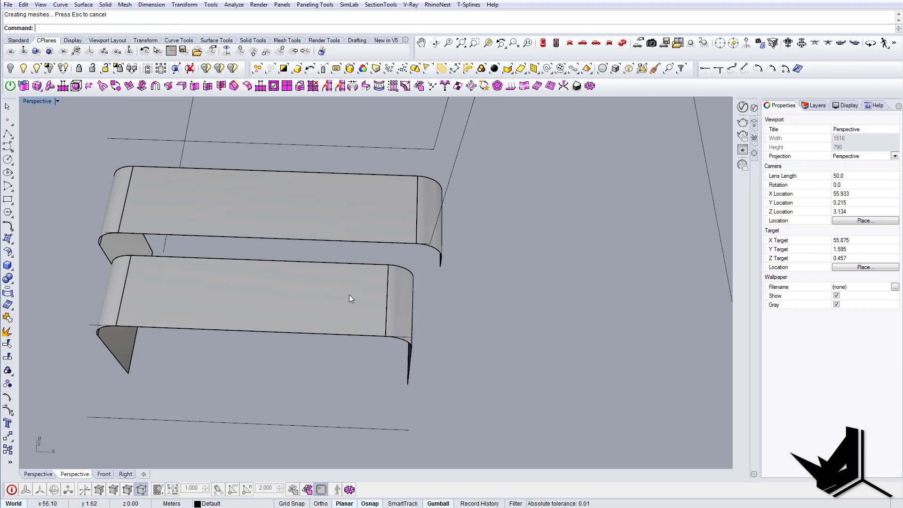
# - Show the two hidden lower treads again alongside the rest of the staircase
pyautogui.click(37, 69)
pyautogui.click(330, 376)
pyautogui.click(384, 445)
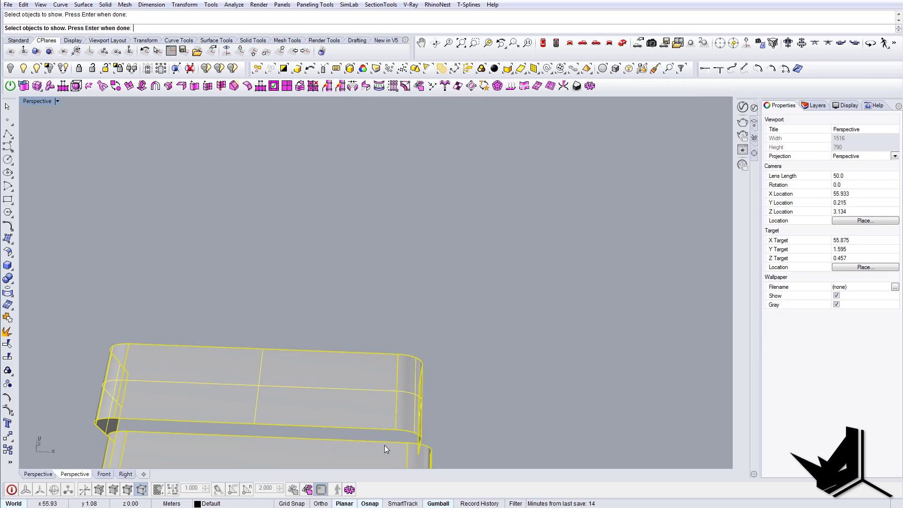
pyautogui.rightClick(385, 445)
pyautogui.scroll(-2, 385, 445)
pyautogui.keyDown('shift'); pyautogui.moveTo(376, 442); pyautogui.dragTo(486, 273, button='right'); pyautogui.keyUp('shift')
pyautogui.scroll(-12, 385, 255)
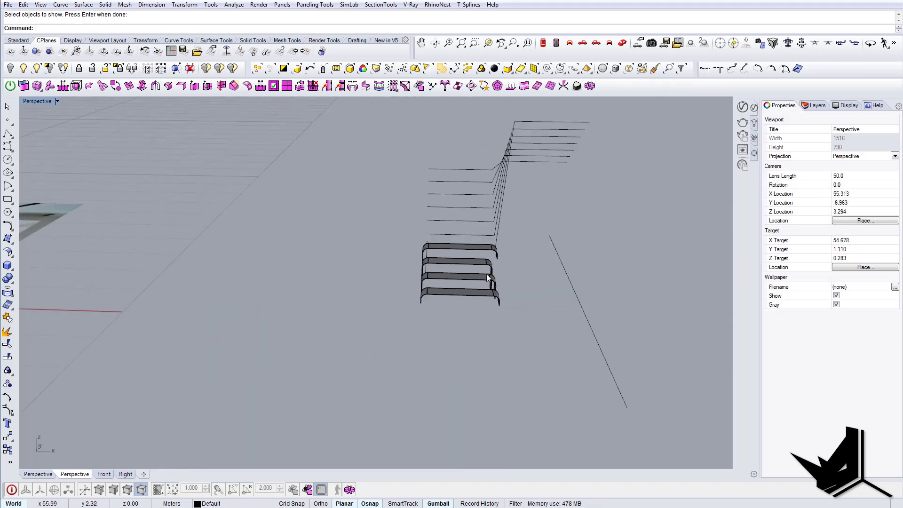
# - Offset the lowest tread surface into a solid with OffsetSrf, flipping the direction inward and setting the distance to 0.05
pyautogui.scroll(-4, 487, 273)
pyautogui.keyDown('shift'); pyautogui.moveTo(339, 311); pyautogui.dragTo(204, 365, button='right'); pyautogui.keyUp('shift')
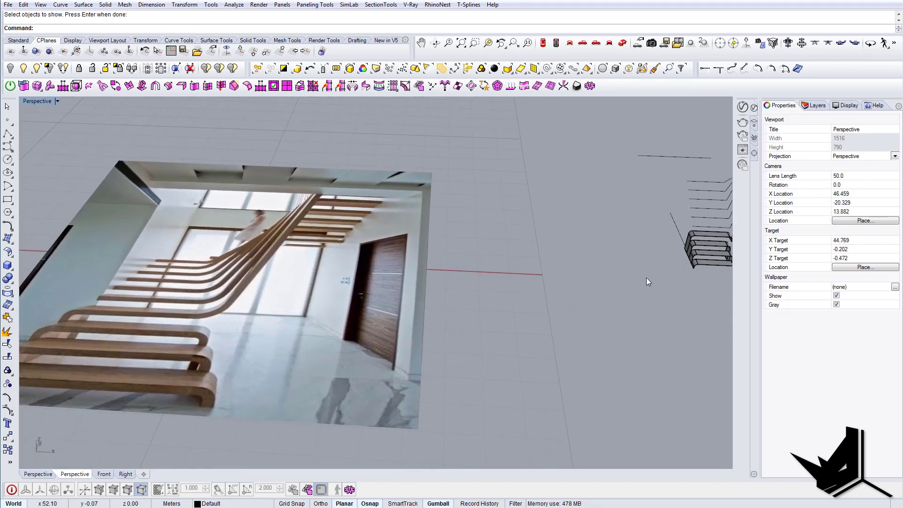
pyautogui.keyDown('shift'); pyautogui.moveTo(646, 282); pyautogui.dragTo(368, 360, button='right'); pyautogui.keyUp('shift')
pyautogui.scroll(8, 428, 323)
pyautogui.scroll(4, 426, 324)
pyautogui.moveTo(407, 336); pyautogui.dragTo(416, 312, button='right')
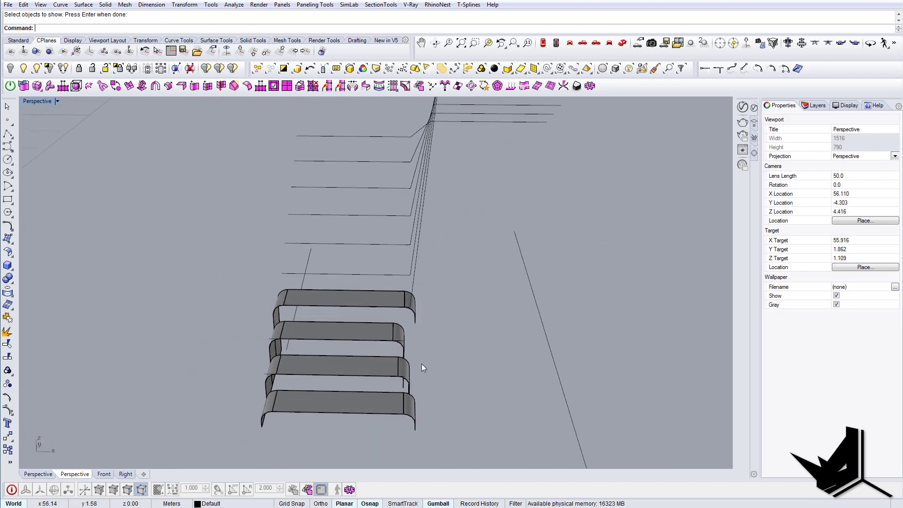
pyautogui.moveTo(421, 363); pyautogui.dragTo(420, 350, button='right')
pyautogui.click(366, 387)
pyautogui.keyDown('shift'); pyautogui.moveTo(366, 387); pyautogui.dragTo(405, 362, button='right'); pyautogui.keyUp('shift')
pyautogui.moveTo(405, 362); pyautogui.dragTo(382, 359, button='right')
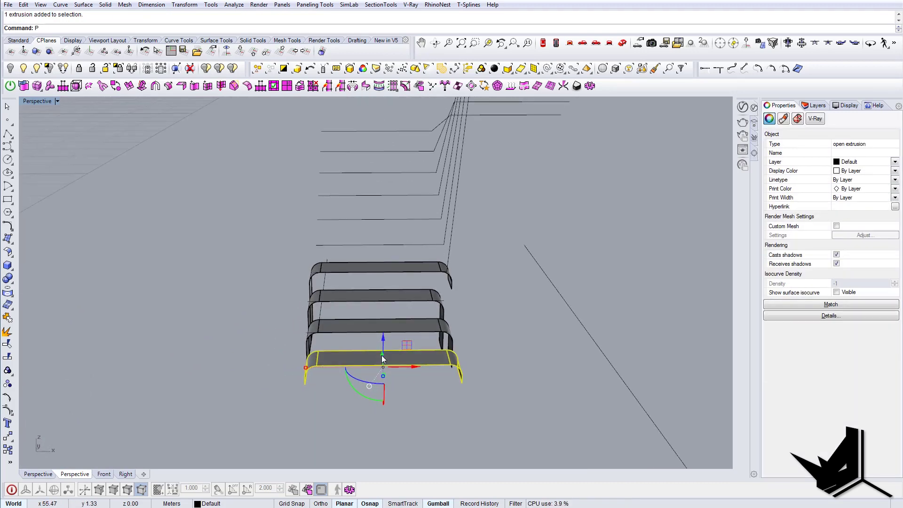
pyautogui.press('Return')
pyautogui.write('OS')
pyautogui.press('Return')
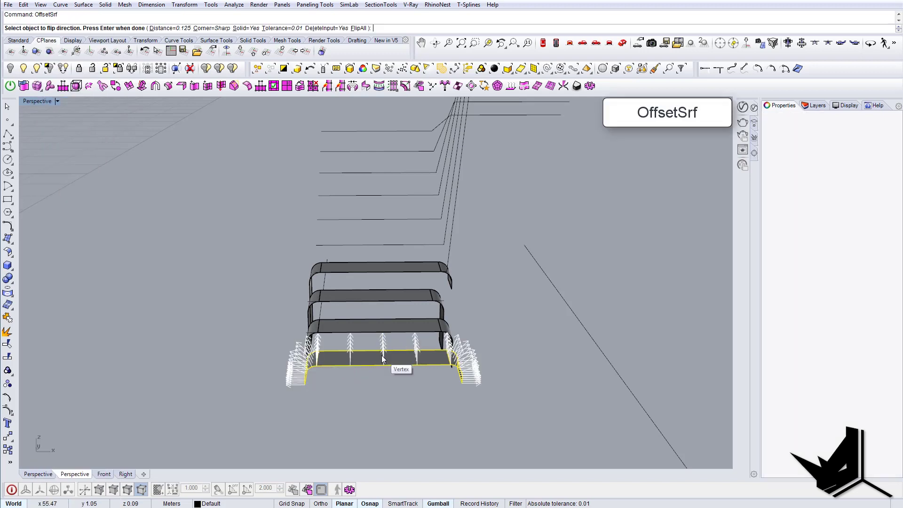
pyautogui.write('f')
pyautogui.press('Return')
pyautogui.scroll(4, 382, 371)
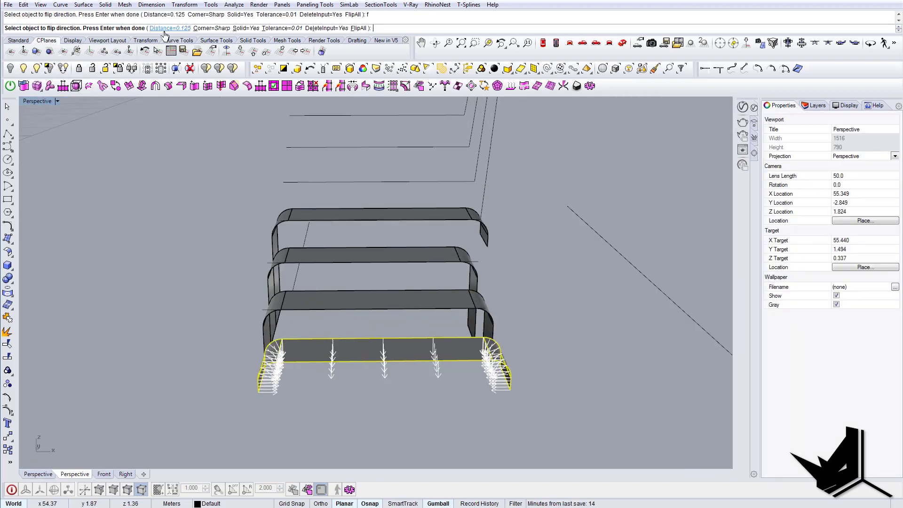
pyautogui.click(164, 29)
pyautogui.write('0.0')
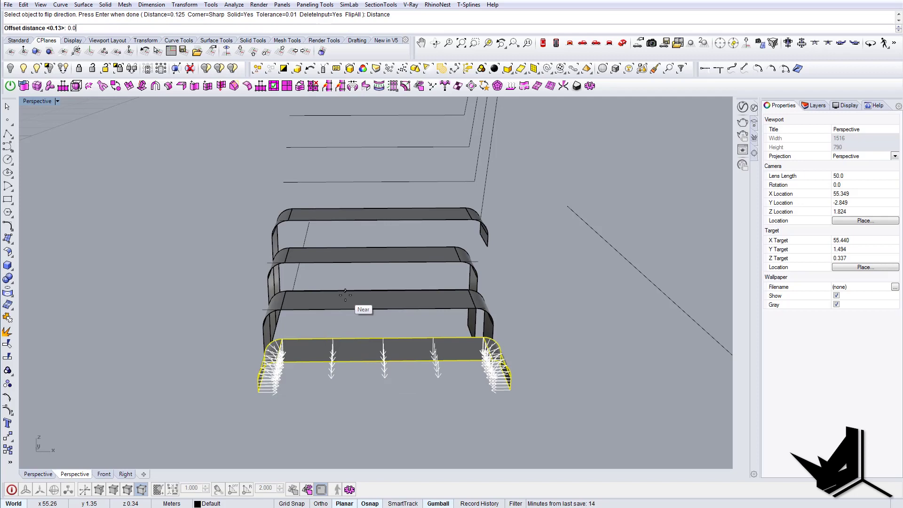
pyautogui.write('5')
pyautogui.press('Return')
pyautogui.press('Return')
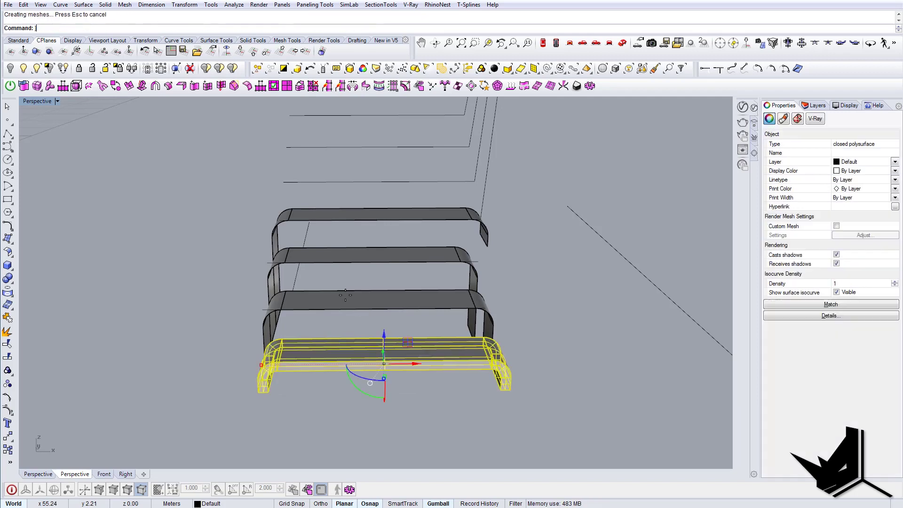
# - Offset the second tread surface from the floor into a solid at a distance of 0.05
pyautogui.scroll(-4, 396, 347)
pyautogui.scroll(8, 387, 362)
pyautogui.scroll(-14, 529, 335)
pyautogui.keyDown('shift'); pyautogui.moveTo(388, 362); pyautogui.dragTo(666, 322, button='right'); pyautogui.keyUp('shift')
pyautogui.keyDown('shift'); pyautogui.moveTo(558, 338); pyautogui.dragTo(421, 314, button='right'); pyautogui.keyUp('shift')
pyautogui.scroll(12, 421, 314)
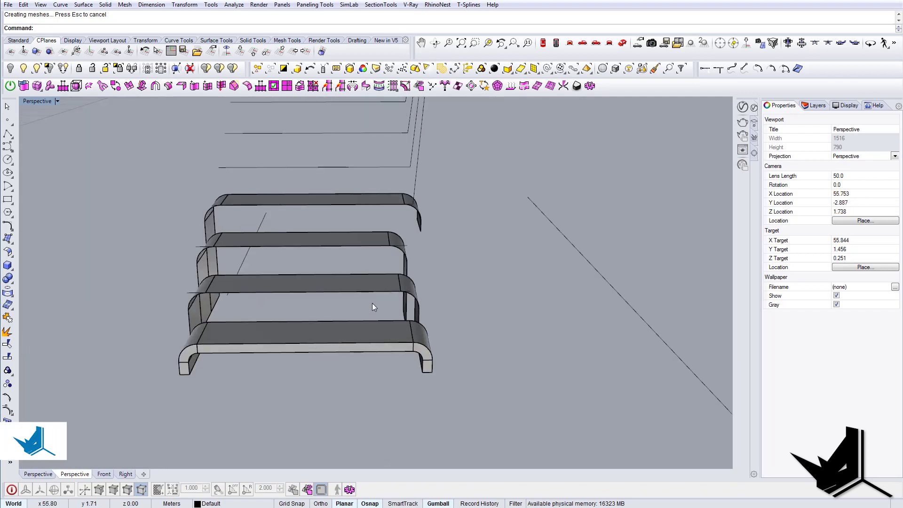
pyautogui.click(378, 287)
pyautogui.press('Return')
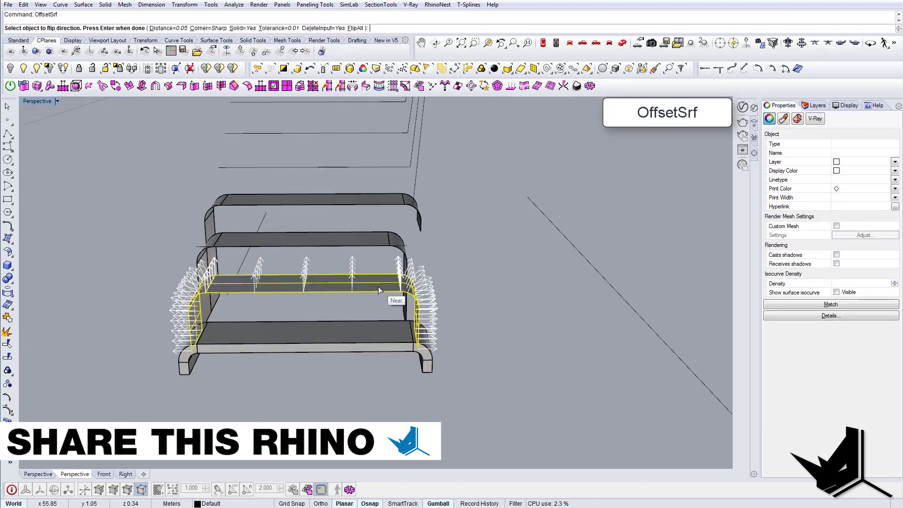
pyautogui.press('Escape')
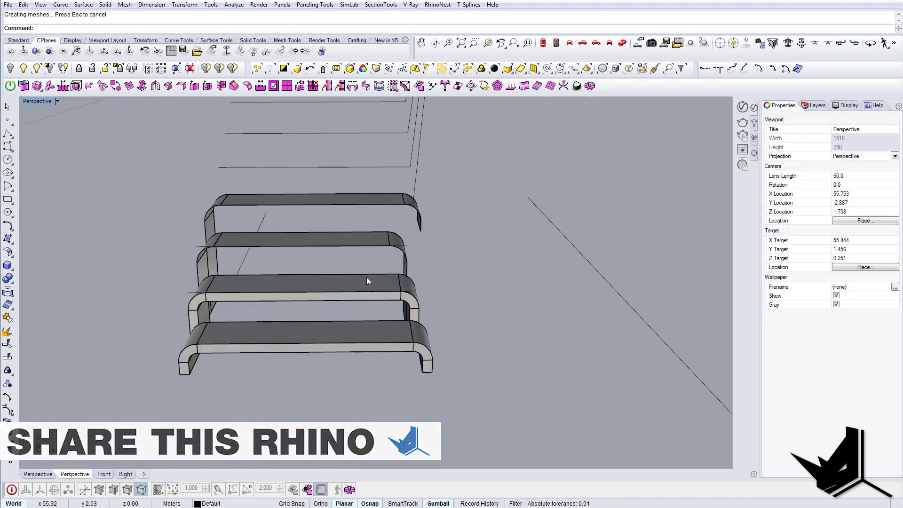
# - Offset the third tread surface from the floor into a solid using the same 0.05 distance
pyautogui.click(320, 238)
pyautogui.press('Return')
pyautogui.press('Return')
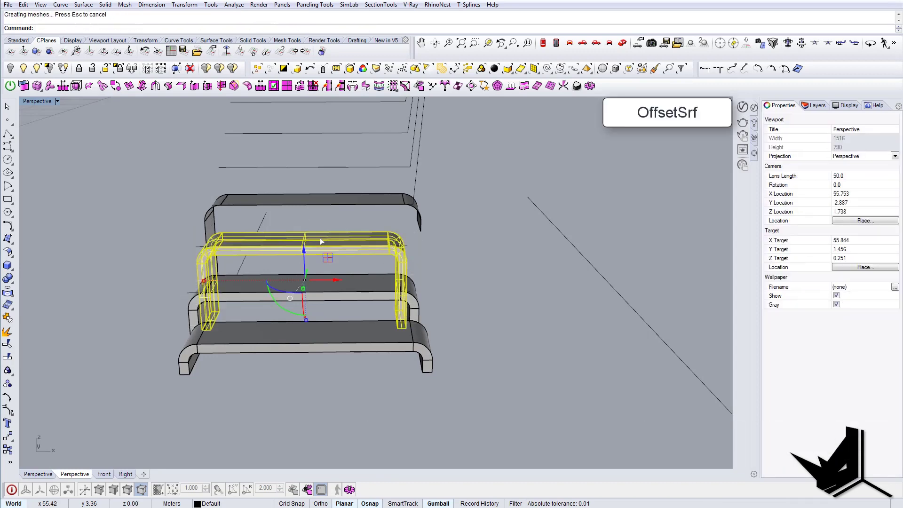
pyautogui.press('Escape')
# - Delete the fourth tread surface above the three solid treads
pyautogui.scroll(-8, 376, 240)
pyautogui.moveTo(397, 244); pyautogui.dragTo(396, 329, button='right')
pyautogui.scroll(6, 355, 228)
pyautogui.click(399, 320)
pyautogui.press('Delete')
pyautogui.hotkey('ctrl', 'z')
pyautogui.hotkey('ctrl', 'y')
# - Examine the three solid treads and the upper step curves from a wider view and several angles
pyautogui.scroll(-2, 394, 311)
pyautogui.moveTo(376, 280); pyautogui.dragTo(461, 288, button='right')
pyautogui.scroll(-8, 395, 272)
pyautogui.scroll(8, 429, 297)
pyautogui.scroll(-8, 461, 288)
pyautogui.keyDown('shift'); pyautogui.moveTo(310, 323); pyautogui.dragTo(366, 366, button='right'); pyautogui.keyUp('shift')
pyautogui.keyDown('shift'); pyautogui.moveTo(541, 334); pyautogui.dragTo(373, 297, button='right'); pyautogui.keyUp('shift')
pyautogui.moveTo(395, 301); pyautogui.dragTo(383, 283, button='right')
pyautogui.scroll(9, 399, 224)
pyautogui.moveTo(392, 283); pyautogui.dragTo(423, 247, button='right')
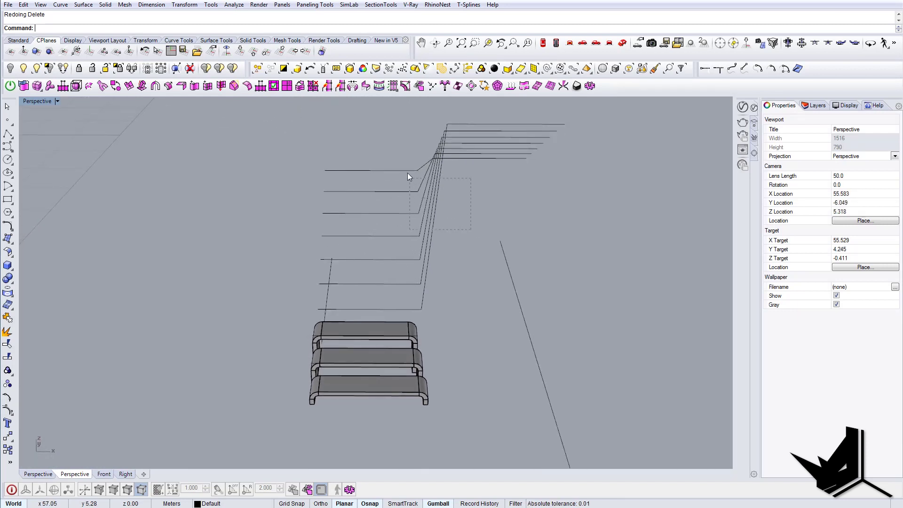
pyautogui.moveTo(408, 174); pyautogui.dragTo(398, 159)
pyautogui.write('S')
pyautogui.keyDown('shift'); pyautogui.moveTo(447, 220); pyautogui.dragTo(418, 282, button='right'); pyautogui.keyUp('shift')
pyautogui.write('O')
pyautogui.press('Return')
pyautogui.moveTo(418, 282); pyautogui.dragTo(419, 248, button='right')
pyautogui.moveTo(366, 244); pyautogui.dragTo(366, 244)
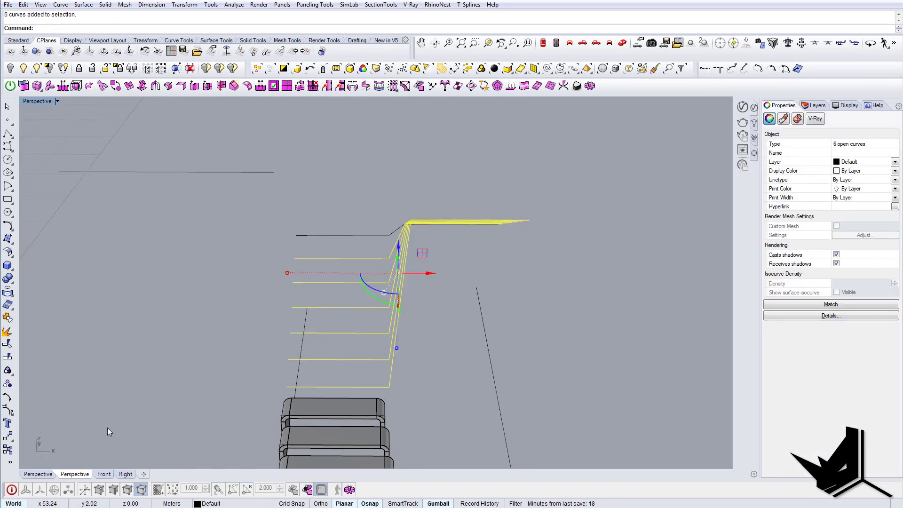
pyautogui.click(7, 412)
pyautogui.moveTo(388, 276); pyautogui.dragTo(409, 239, button='right')
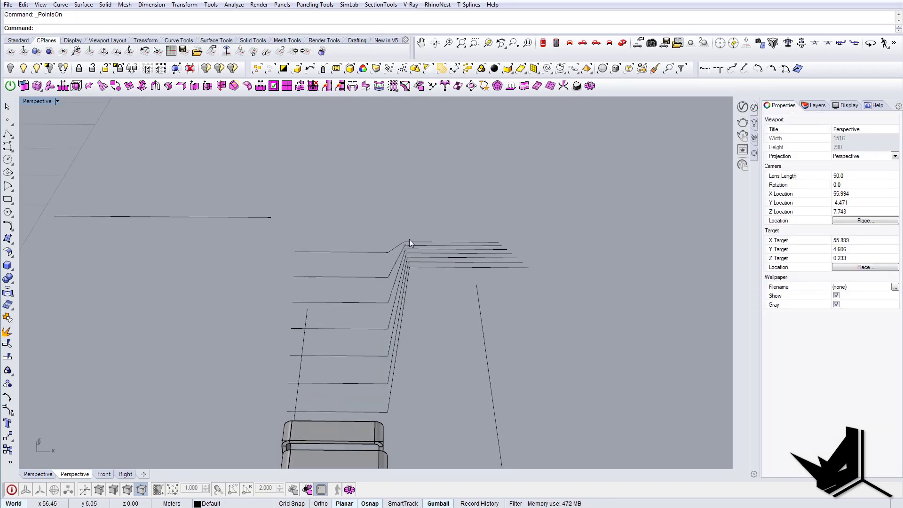
# - Turn on control points for the seven upper step curves and move their upper bend points slightly along positive X
pyautogui.click(409, 242)
pyautogui.moveTo(419, 263); pyautogui.dragTo(388, 216)
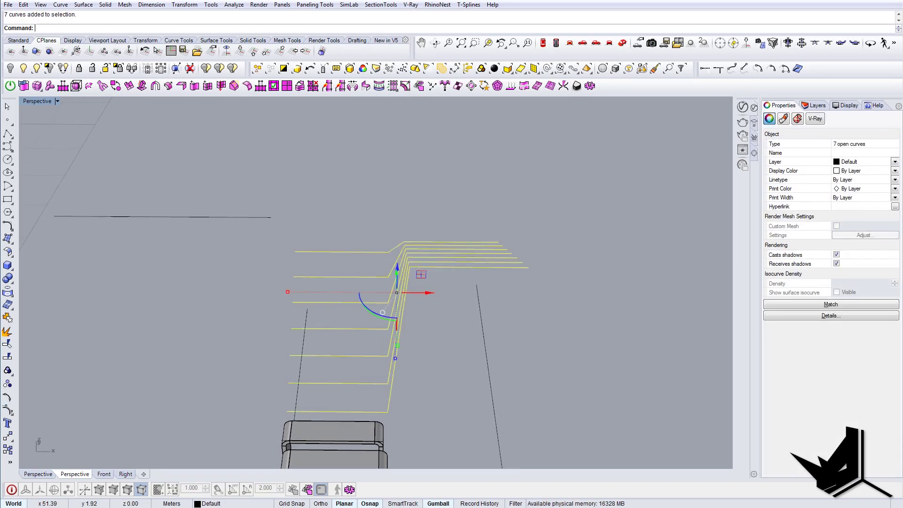
pyautogui.click(8, 413)
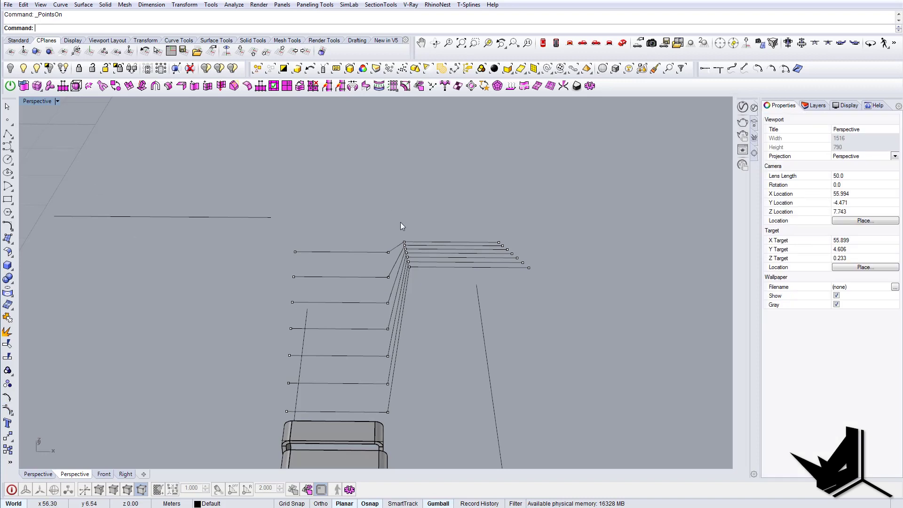
pyautogui.moveTo(400, 222); pyautogui.dragTo(428, 281)
pyautogui.moveTo(428, 280); pyautogui.dragTo(432, 215, button='right')
pyautogui.moveTo(438, 195); pyautogui.dragTo(451, 194)
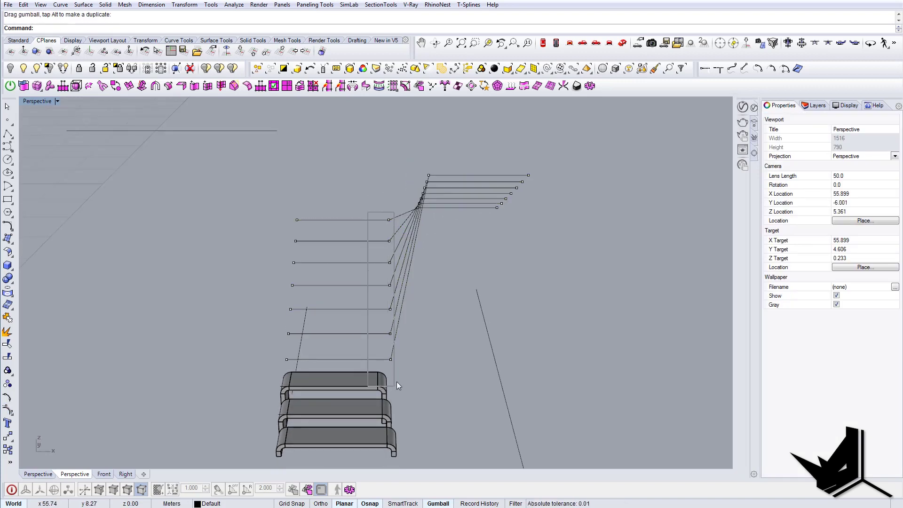
# - Move the lower bend points of the seven step curves slightly along negative X and turn the control points off
pyautogui.moveTo(396, 383); pyautogui.dragTo(397, 384)
pyautogui.moveTo(421, 285); pyautogui.dragTo(414, 287)
pyautogui.press('Escape')
pyautogui.press('Escape')
# - Fillet the lower bend of the lowest step curve with a radius of 0.25
pyautogui.scroll(-3, 409, 293)
pyautogui.moveTo(409, 293)
pyautogui.mouseDown(button='right')
pyautogui.moveTo(408, 249)
pyautogui.moveTo(404, 281)
pyautogui.mouseUp(button='right')
pyautogui.scroll(-6, 408, 249)
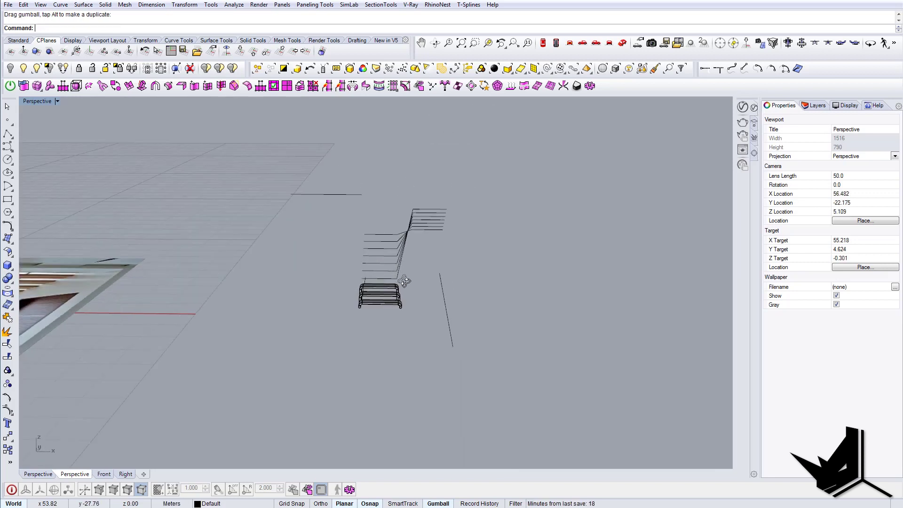
pyautogui.scroll(8, 405, 281)
pyautogui.write('F')
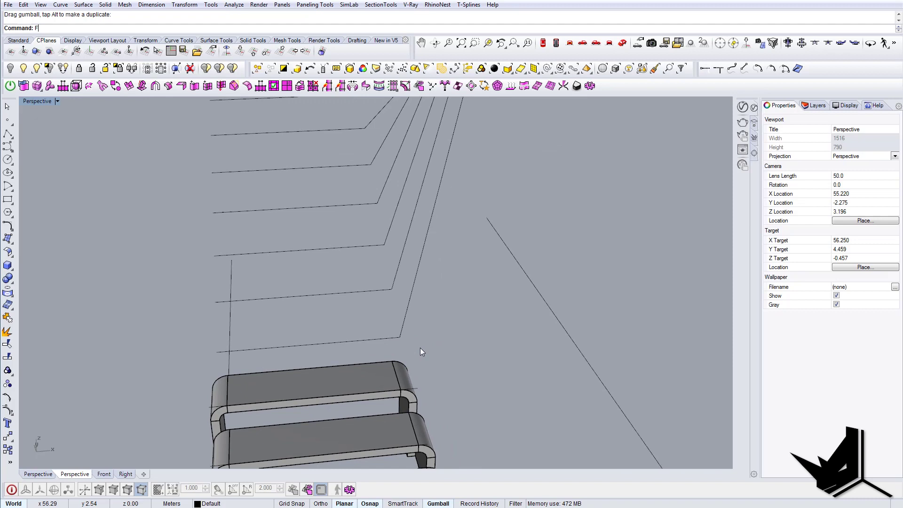
pyautogui.click(91, 29)
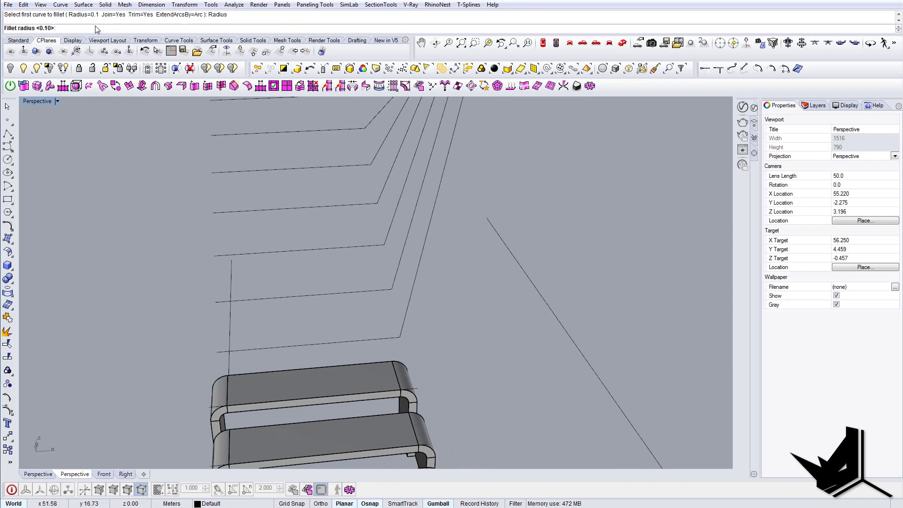
pyautogui.write('0.25')
pyautogui.press('Return')
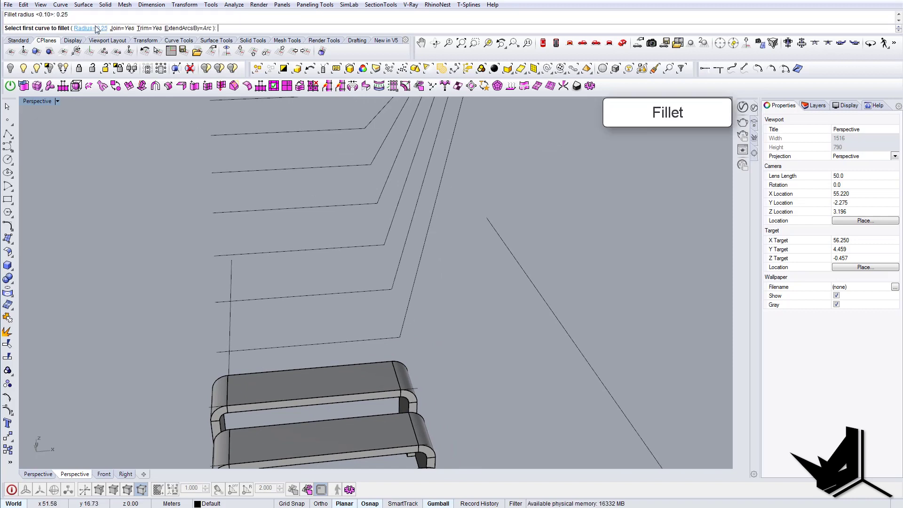
pyautogui.click(380, 339)
pyautogui.click(404, 325)
# - Fillet the lower bends of the next four step curves with the 0.25 radius
pyautogui.rightClick(387, 291)
pyautogui.click(386, 289)
pyautogui.click(397, 273)
pyautogui.rightClick(385, 254)
pyautogui.click(376, 245)
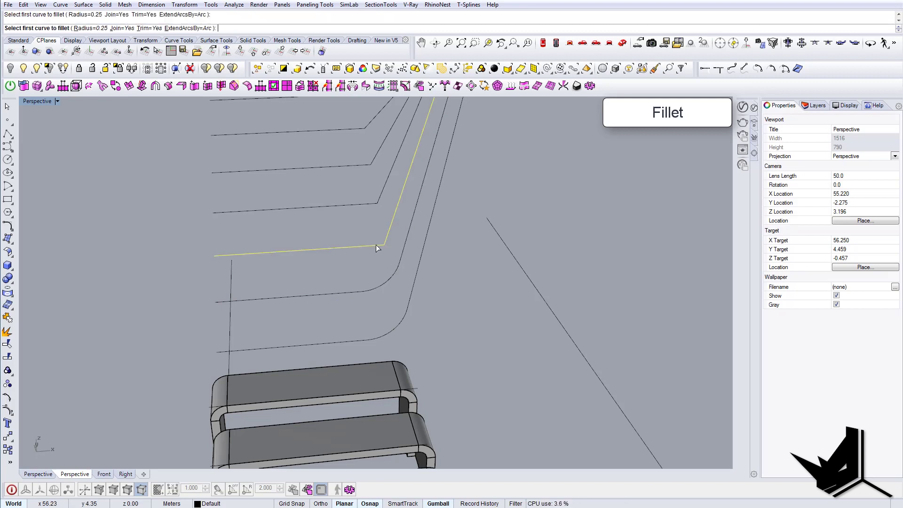
pyautogui.click(388, 231)
pyautogui.rightClick(374, 206)
pyautogui.click(372, 204)
pyautogui.click(380, 194)
pyautogui.rightClick(364, 167)
pyautogui.click(363, 165)
pyautogui.click(375, 155)
# - Fillet the lower bends of the last two step curves, those with the shortest diagonals, with the 0.25 radius
pyautogui.keyDown('shift'); pyautogui.moveTo(375, 185); pyautogui.dragTo(387, 301, button='right'); pyautogui.keyUp('shift')
pyautogui.rightClick(383, 291)
pyautogui.click(377, 288)
pyautogui.click(390, 276)
pyautogui.rightClick(388, 263)
pyautogui.click(369, 250)
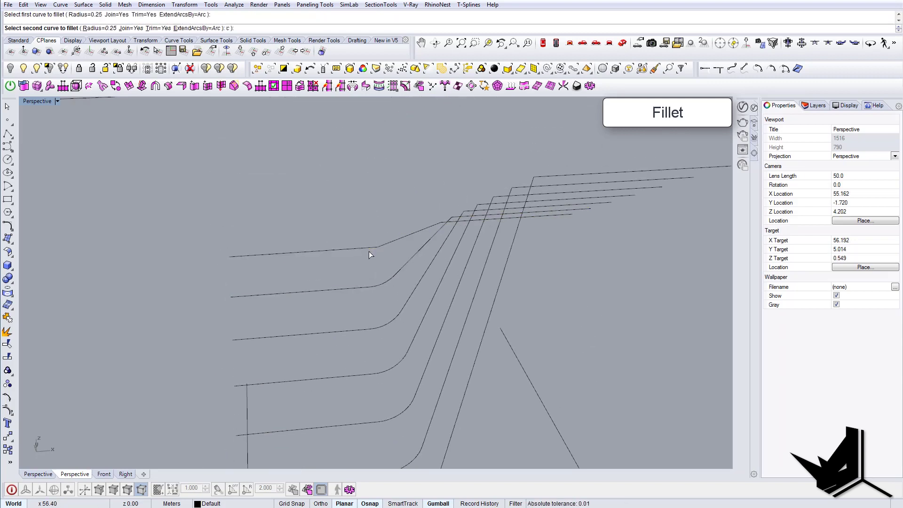
pyautogui.click(366, 248)
# - Fillet the upper bends of the three step curves with the longest diagonals, using the 0.25 radius
pyautogui.moveTo(366, 248); pyautogui.dragTo(465, 286, button='right')
pyautogui.scroll(6, 440, 269)
pyautogui.rightClick(439, 267)
pyautogui.click(443, 269)
pyautogui.click(436, 259)
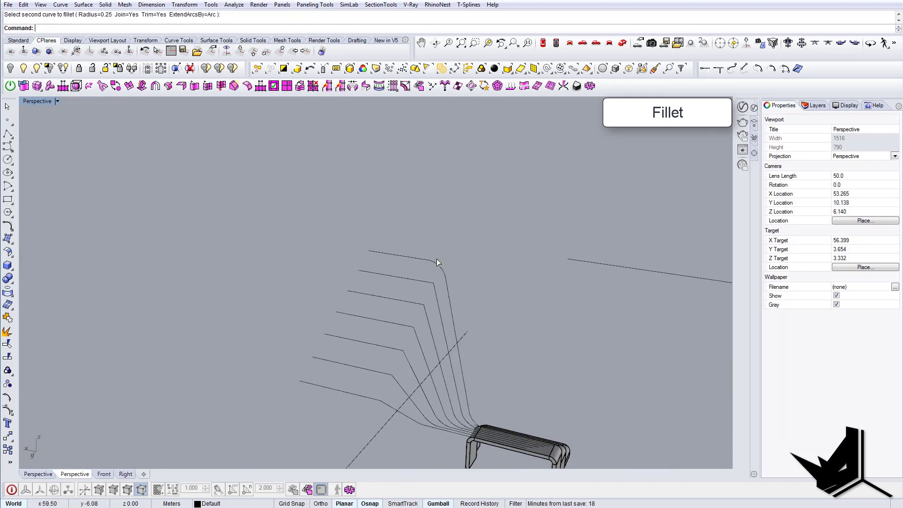
pyautogui.rightClick(428, 279)
pyautogui.click(427, 282)
pyautogui.click(435, 289)
pyautogui.rightClick(424, 304)
pyautogui.click(419, 304)
pyautogui.click(425, 311)
# - Fillet the upper bends of the fourth, fifth and sixth step curves with the 0.25 radius
pyautogui.rightClick(408, 326)
pyautogui.click(408, 326)
pyautogui.click(405, 348)
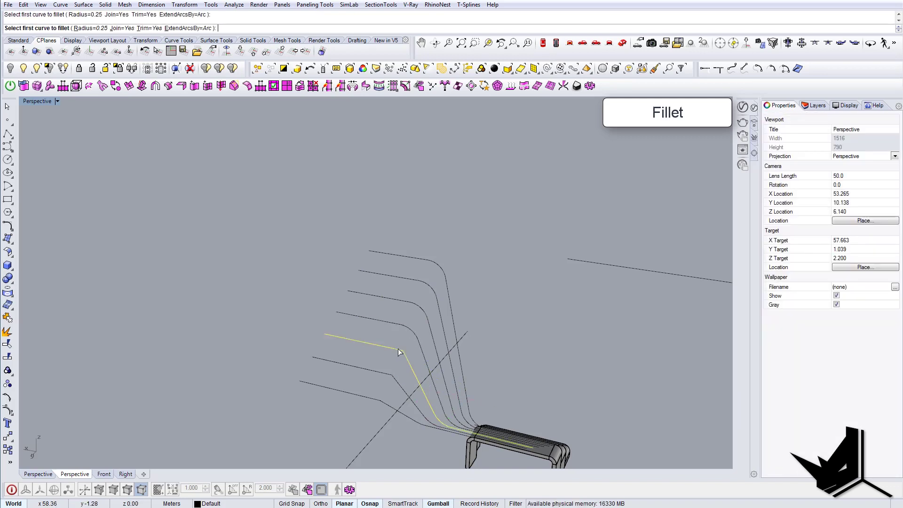
pyautogui.rightClick(401, 364)
pyautogui.click(387, 374)
pyautogui.click(395, 379)
# - Fillet the upper bend of the step curve with the shortest diagonal, using the 0.25 radius
pyautogui.rightClick(388, 388)
pyautogui.click(377, 399)
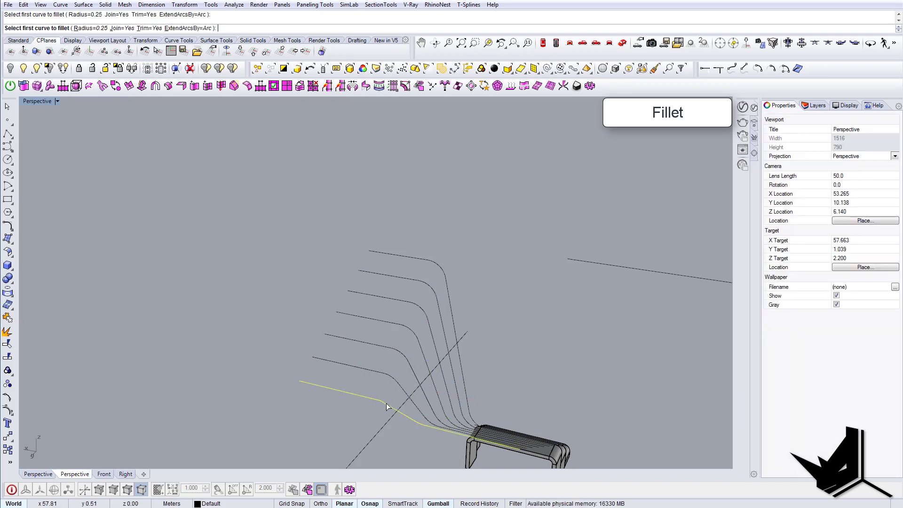
pyautogui.click(388, 405)
pyautogui.click(388, 405)
pyautogui.click(401, 419)
pyautogui.scroll(2, 400, 419)
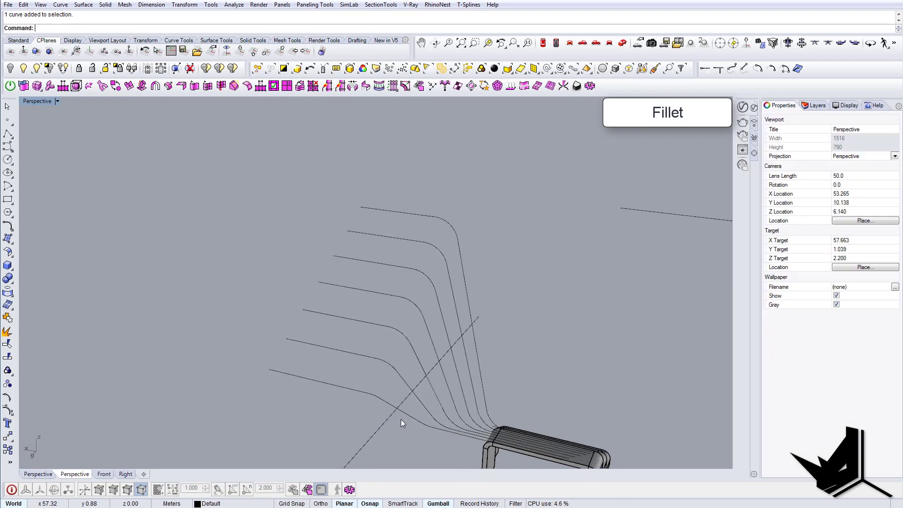
pyautogui.click(382, 400)
pyautogui.click(367, 393)
# - Extrude the guide line along the left ends of the step curves 3 m upward into a wall surface
pyautogui.scroll(-6, 367, 394)
pyautogui.moveTo(367, 394); pyautogui.dragTo(413, 316, button='right')
pyautogui.scroll(5, 400, 351)
pyautogui.keyDown('shift'); pyautogui.moveTo(369, 371); pyautogui.dragTo(249, 328, button='right'); pyautogui.keyUp('shift')
pyautogui.click(332, 333)
pyautogui.keyDown('shift'); pyautogui.moveTo(250, 328); pyautogui.dragTo(270, 389, button='right'); pyautogui.keyUp('shift')
pyautogui.scroll(-5, 277, 389)
pyautogui.write('ExtrudeCrv')
pyautogui.press('Return')
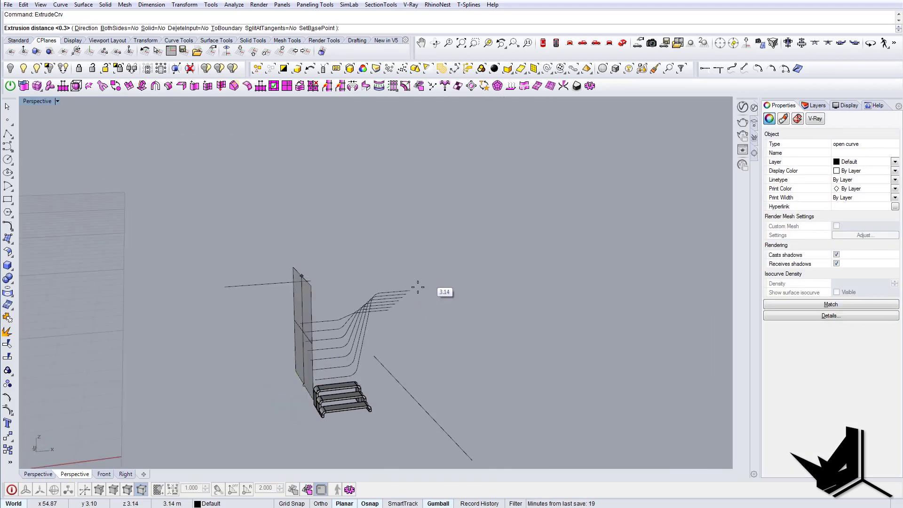
pyautogui.write('3')
pyautogui.press('Return')
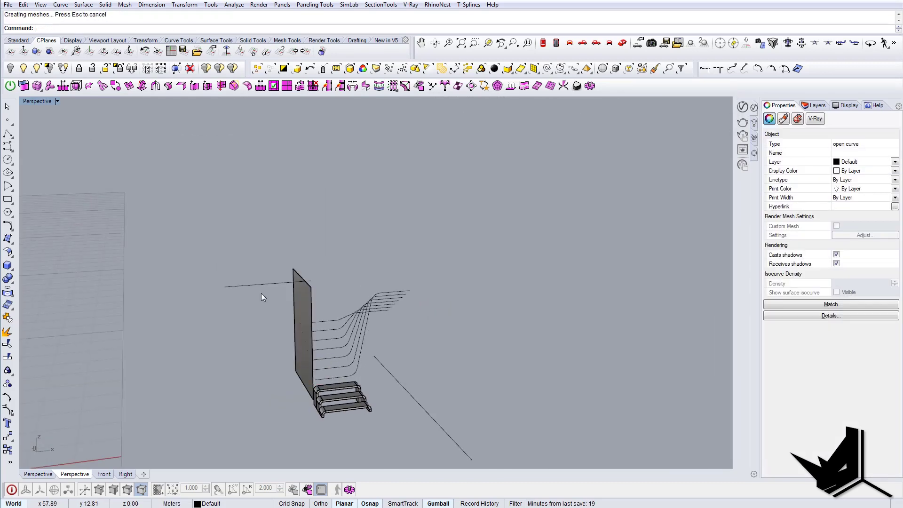
# - Extrude the left wall surface away from the stairs along negative X into a solid block
pyautogui.click(303, 306)
pyautogui.moveTo(320, 306); pyautogui.dragTo(285, 314, button='right')
pyautogui.keyDown('ctrl'); pyautogui.moveTo(343, 320); pyautogui.dragTo(245, 321); pyautogui.keyUp('ctrl')
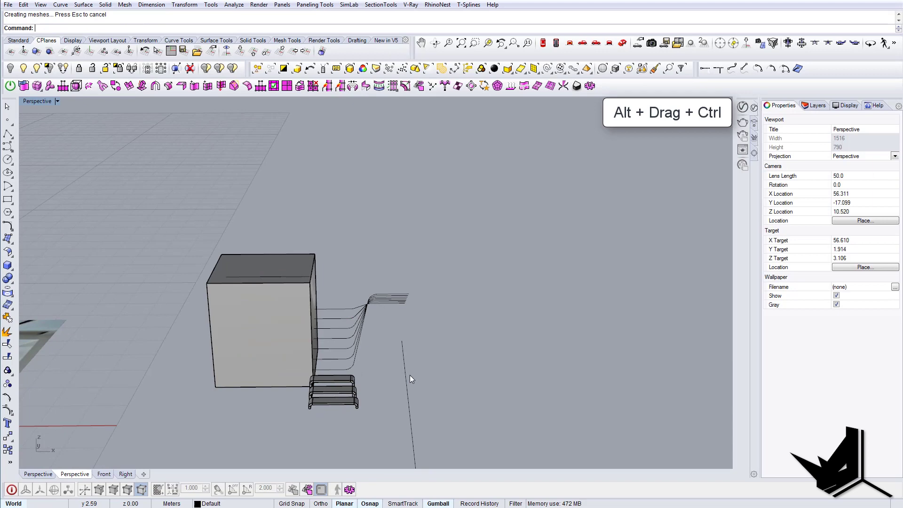
# - Extrude the right guide line upward into a wall surface and extend it along positive X into a solid block
pyautogui.click(407, 374)
pyautogui.press('Return')
pyautogui.click(403, 284)
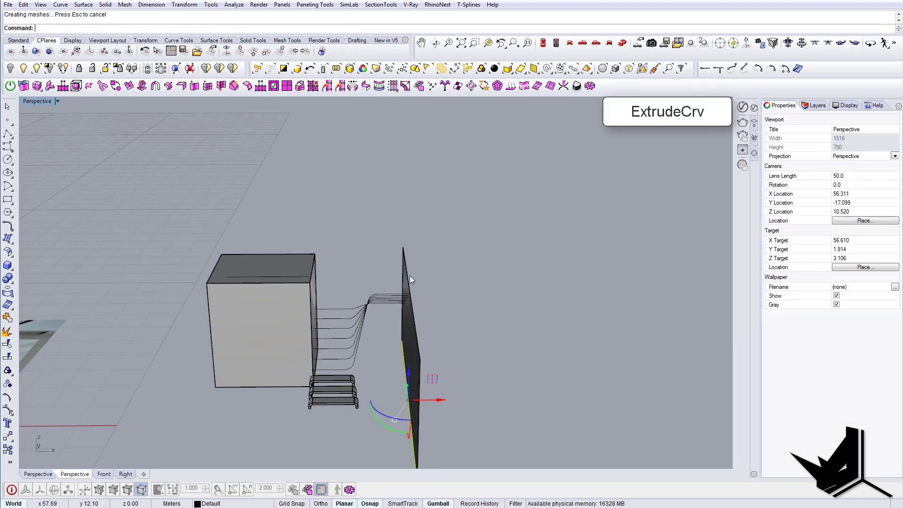
pyautogui.click(410, 282)
pyautogui.keyDown('ctrl'); pyautogui.moveTo(443, 348); pyautogui.dragTo(530, 341); pyautogui.keyUp('ctrl')
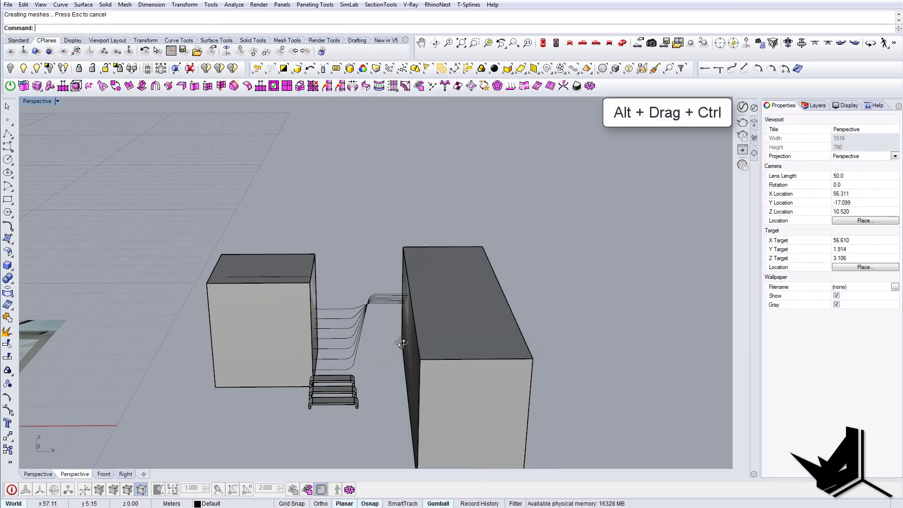
# - Draw a vertical line beside the third tread's left leg up to the left end of the lowest step curve
pyautogui.moveTo(313, 284); pyautogui.dragTo(336, 314, button='right')
pyautogui.scroll(-3, 337, 315)
pyautogui.scroll(10, 309, 319)
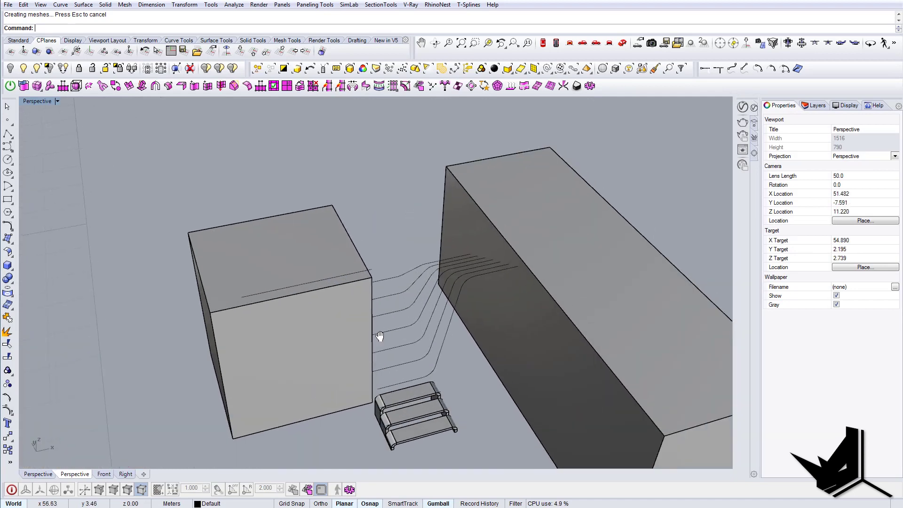
pyautogui.moveTo(303, 368); pyautogui.dragTo(393, 329, button='right')
pyautogui.write('Line')
pyautogui.press('Return')
pyautogui.scroll(3, 359, 382)
pyautogui.click(390, 403)
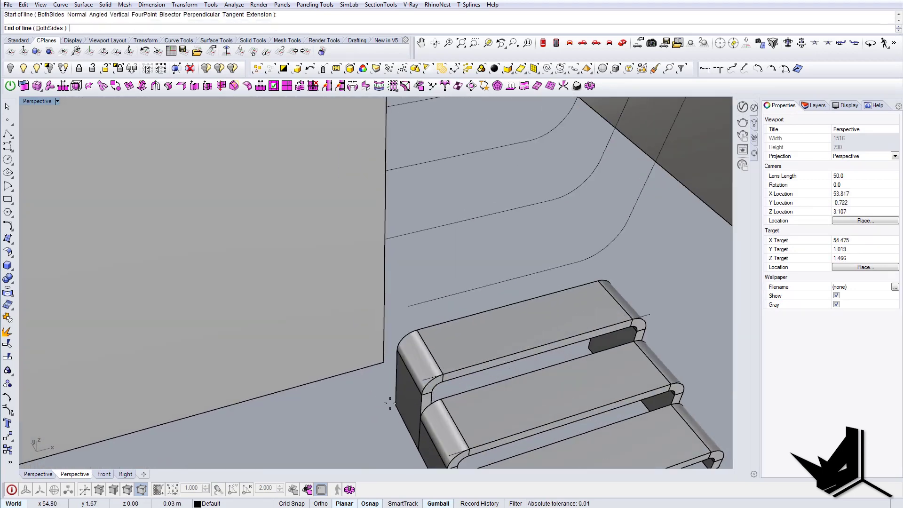
pyautogui.click(398, 308)
# - Fillet the vertical line into the lowest upper-step curve with a 0.25 m radius, joining and trimming both curves
pyautogui.write('fillet')
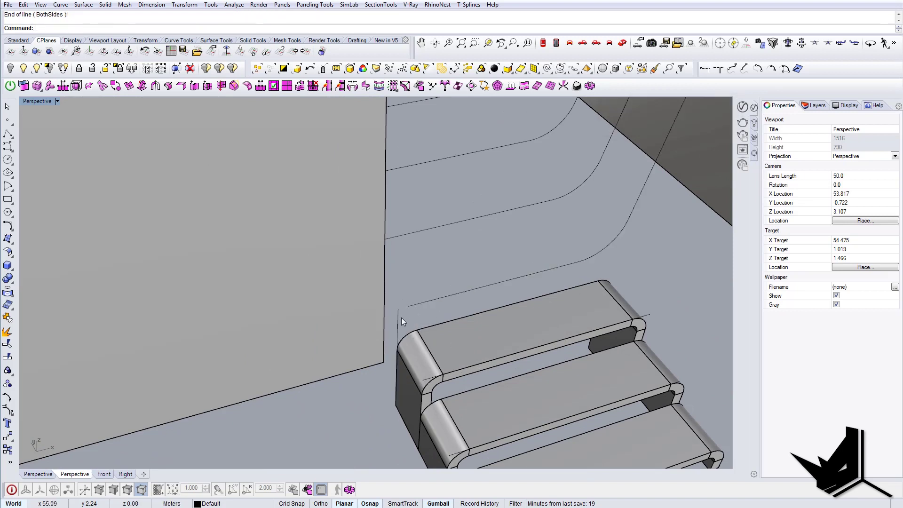
pyautogui.press('Return')
pyautogui.write('d')
pyautogui.press('Return')
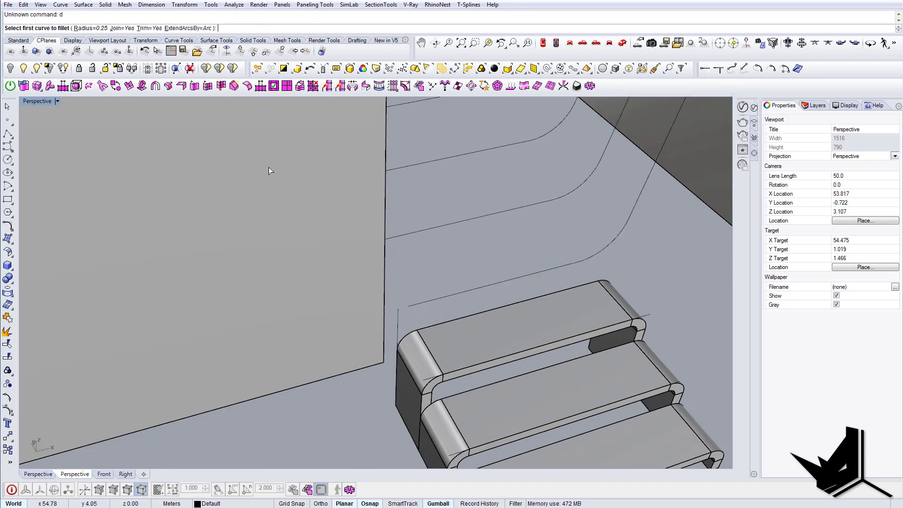
pyautogui.click(399, 323)
pyautogui.click(413, 308)
# - Extrude the joined lowest step curve horizontally by 0.3 m into a tread surface
pyautogui.click(421, 303)
pyautogui.moveTo(536, 316); pyautogui.dragTo(440, 343, button='right')
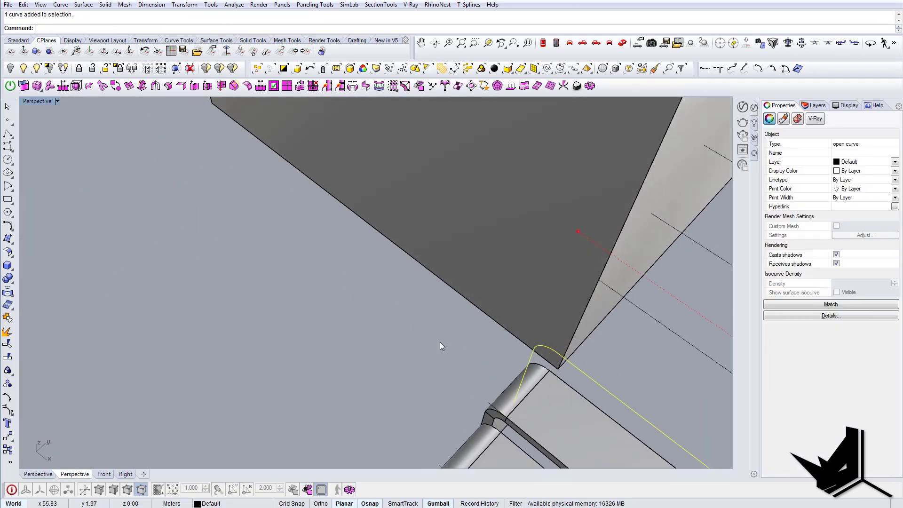
pyautogui.write('ec')
pyautogui.press('Return')
pyautogui.click(594, 276)
pyautogui.scroll(-8, 594, 276)
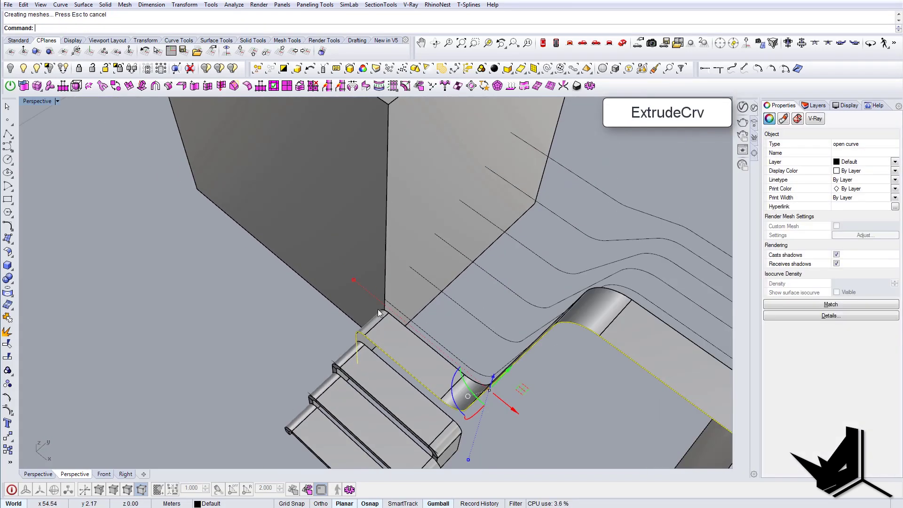
pyautogui.moveTo(377, 309); pyautogui.dragTo(436, 318, button='right')
pyautogui.press('Escape')
# - Extrude the six remaining upper step curves together by 0.3 m into tread surfaces
pyautogui.click(435, 318)
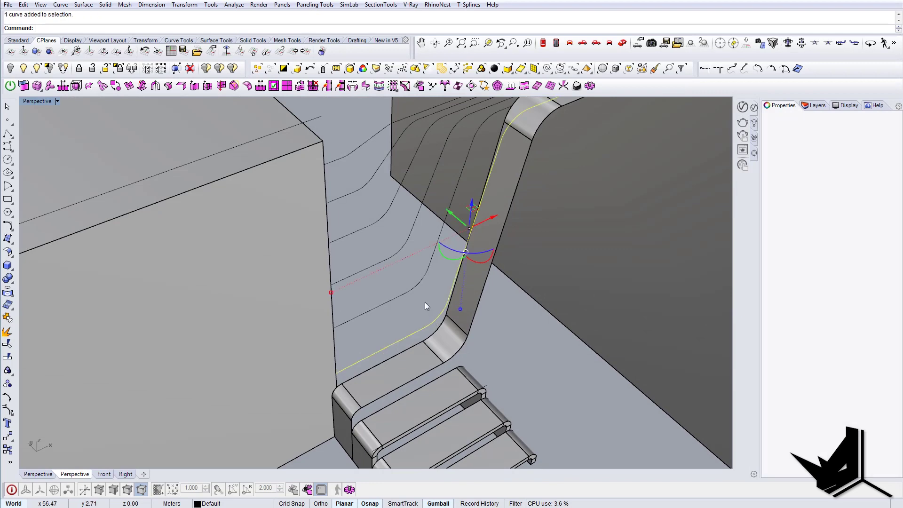
pyautogui.keyDown('shift'); pyautogui.click(396, 252); pyautogui.keyUp('shift')
pyautogui.keyDown('shift'); pyautogui.click(380, 217); pyautogui.keyUp('shift')
pyautogui.moveTo(380, 217); pyautogui.dragTo(415, 391, button='right')
pyautogui.keyDown('shift'); pyautogui.click(384, 332); pyautogui.keyUp('shift')
pyautogui.moveTo(483, 336); pyautogui.dragTo(393, 331, button='right')
pyautogui.keyDown('shift'); pyautogui.click(427, 294); pyautogui.keyUp('shift')
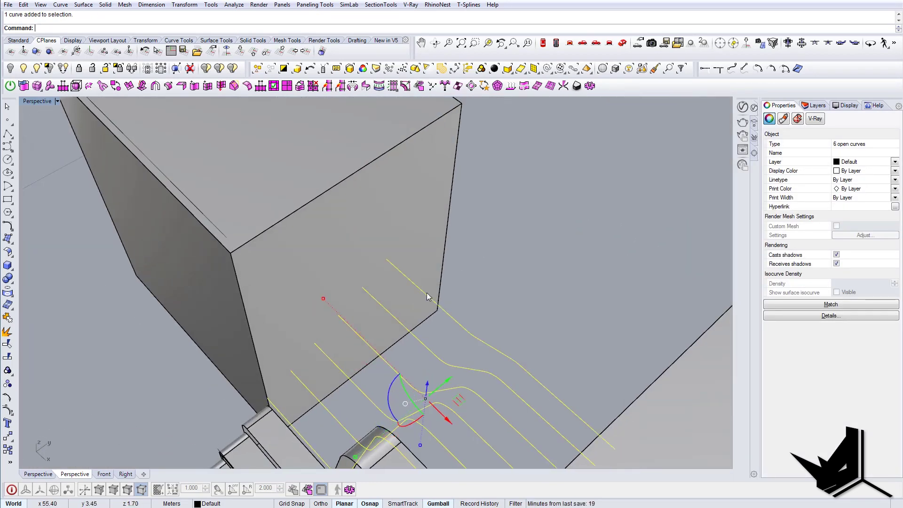
pyautogui.write('ExtrudeCrv')
pyautogui.press('Return')
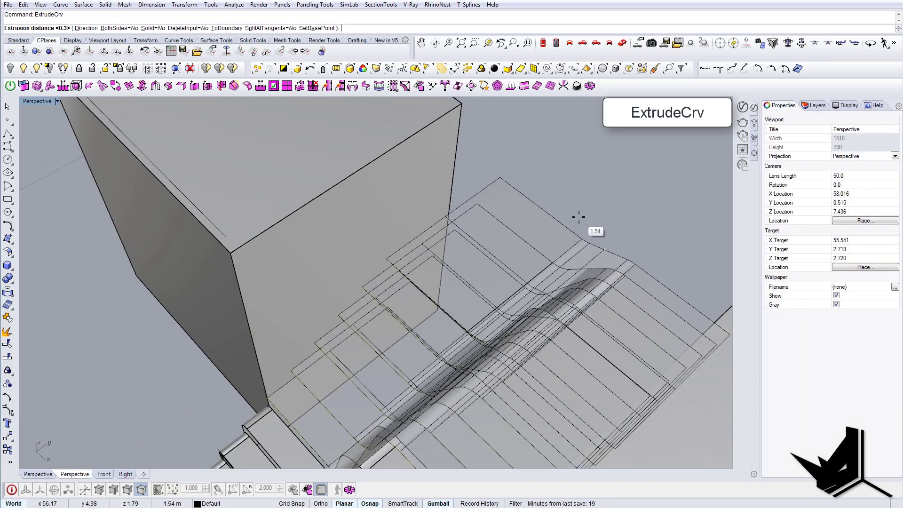
pyautogui.press('Return')
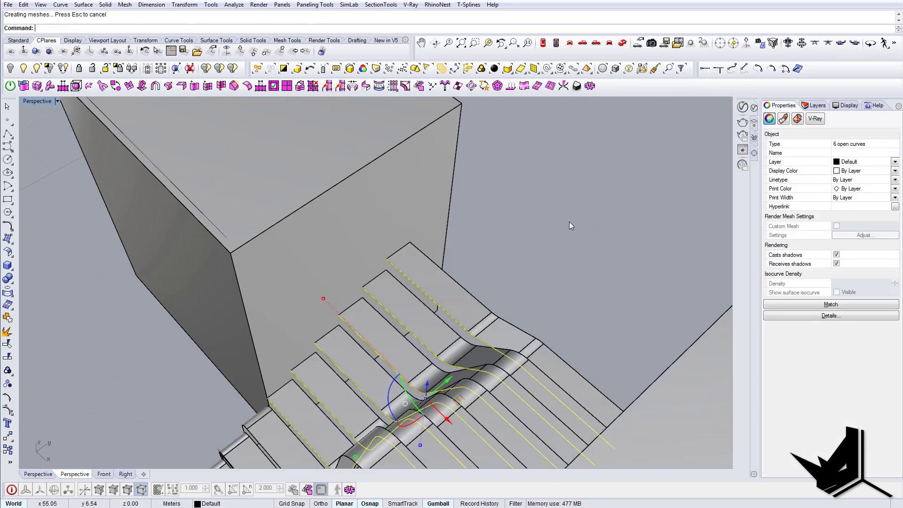
# - Offset all seven upper tread surfaces by 0.05 m as solids, with the offset directions flipped and the input surfaces deleted
pyautogui.moveTo(569, 222); pyautogui.dragTo(435, 316, button='right')
pyautogui.moveTo(486, 375); pyautogui.dragTo(446, 302)
pyautogui.moveTo(449, 299); pyautogui.dragTo(444, 323, button='right')
pyautogui.moveTo(444, 323)
pyautogui.keyDown('shift'); pyautogui.mouseDown(button='right')
pyautogui.moveTo(442, 258)
pyautogui.moveTo(441, 325)
pyautogui.mouseUp(button='right'); pyautogui.keyUp('shift')
pyautogui.write('OffsetSrf')
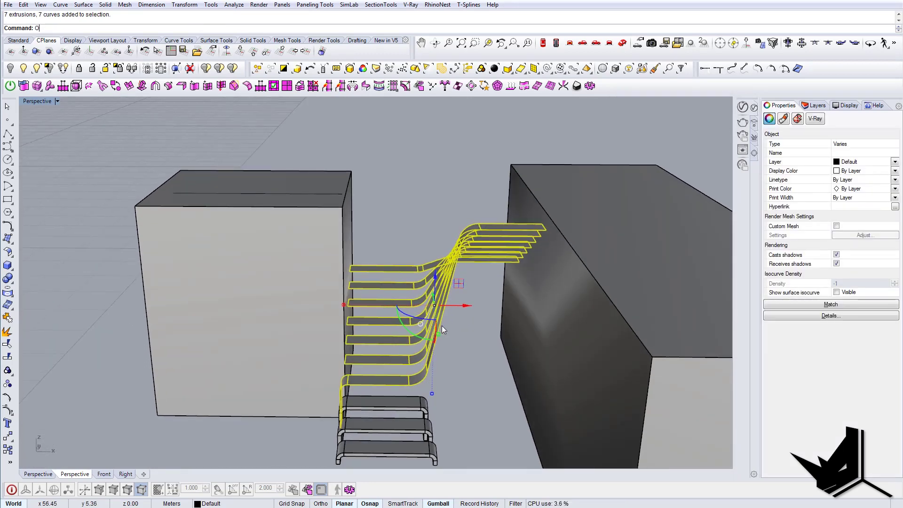
pyautogui.press('Return')
pyautogui.write('f')
pyautogui.press('Return')
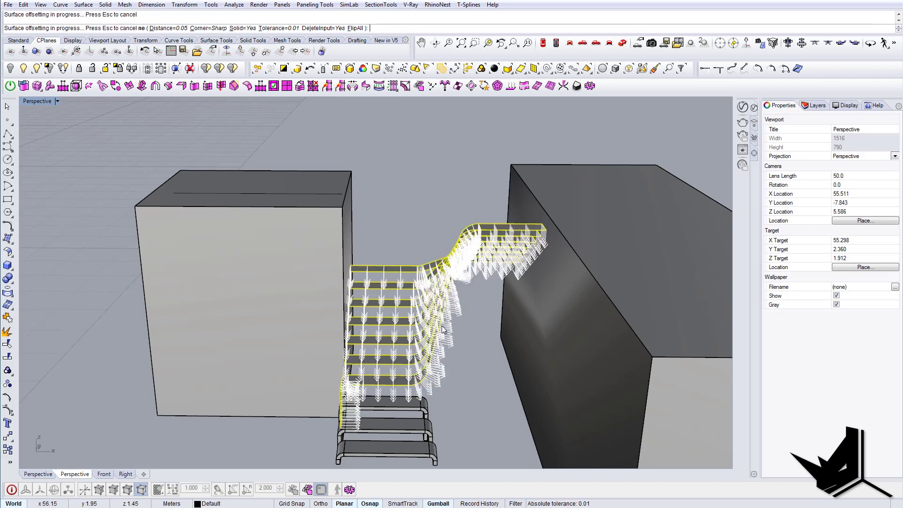
pyautogui.press('Escape')
# - Copy the topmost tread 0.3 m back at the same height so it adjoins the original's rear edge
pyautogui.moveTo(440, 351); pyautogui.dragTo(560, 315, button='right')
pyautogui.scroll(-12, 560, 311)
pyautogui.keyDown('shift'); pyautogui.moveTo(341, 287); pyautogui.dragTo(452, 277, button='right'); pyautogui.keyUp('shift')
pyautogui.moveTo(451, 277); pyautogui.dragTo(368, 267, button='right')
pyautogui.scroll(4, 368, 269)
pyautogui.click(368, 269)
pyautogui.write('c')
pyautogui.press('Return')
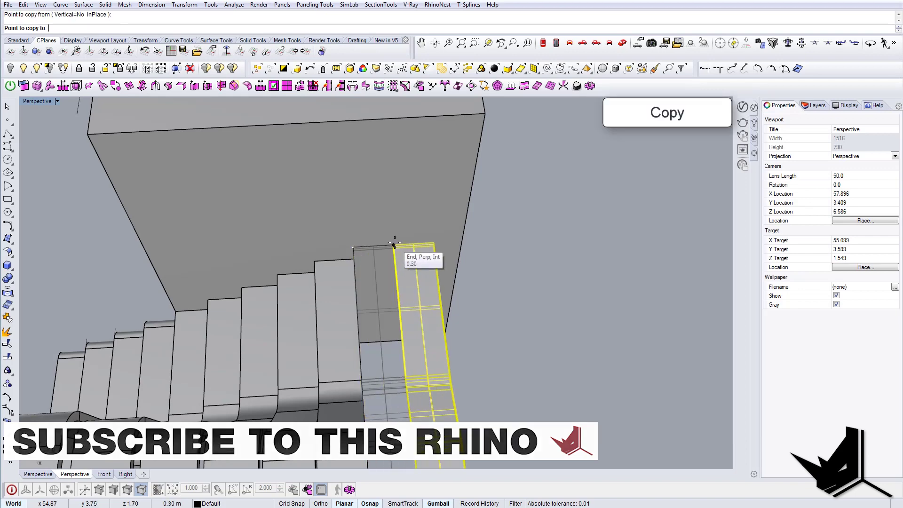
pyautogui.click(394, 244)
pyautogui.press('Return')
# - Stretch the copied top tread backward with Scale1D to the rear edge of the left wall block
pyautogui.click(424, 272)
pyautogui.write('SC1')
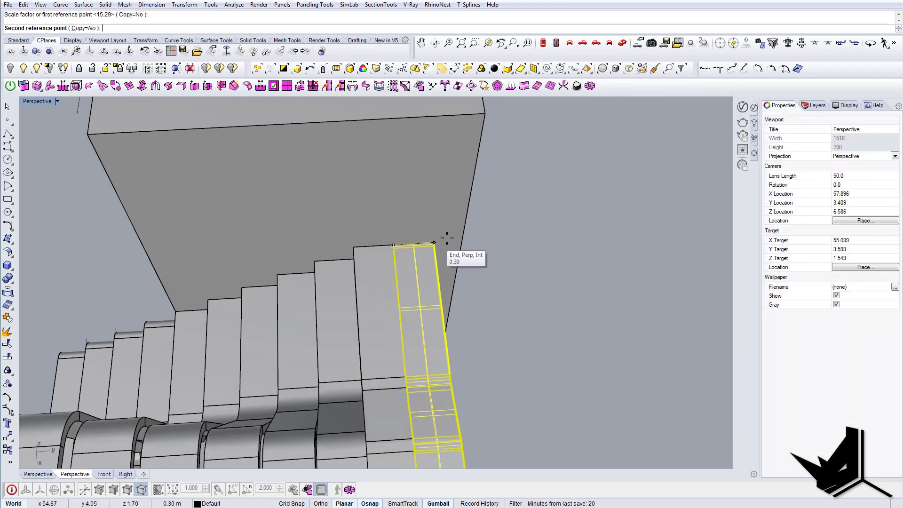
pyautogui.press('Escape')
pyautogui.moveTo(437, 299); pyautogui.dragTo(382, 290, button='right')
pyautogui.click(485, 254)
# - Draw a line across the landing's depth on its left flat part and extrude it vertically into a cutting surface
pyautogui.press('Escape')
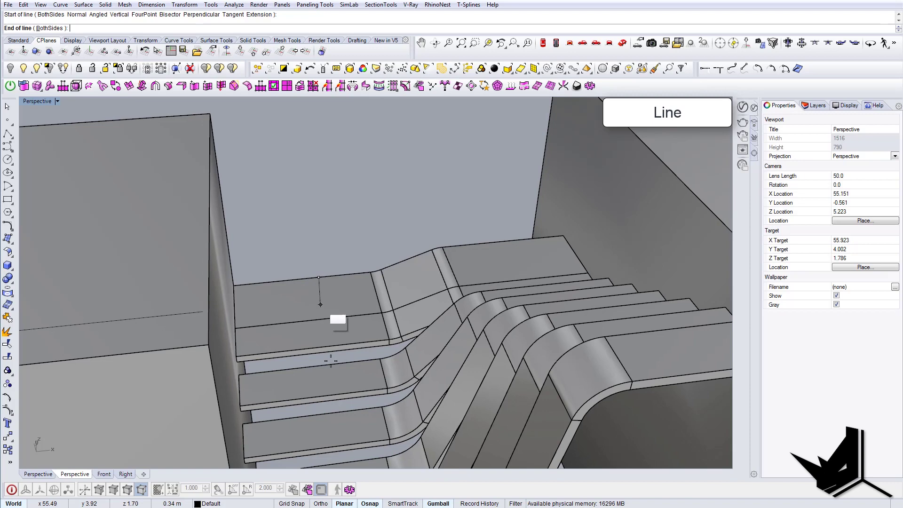
pyautogui.click(331, 359)
pyautogui.moveTo(331, 360); pyautogui.dragTo(326, 291, button='right')
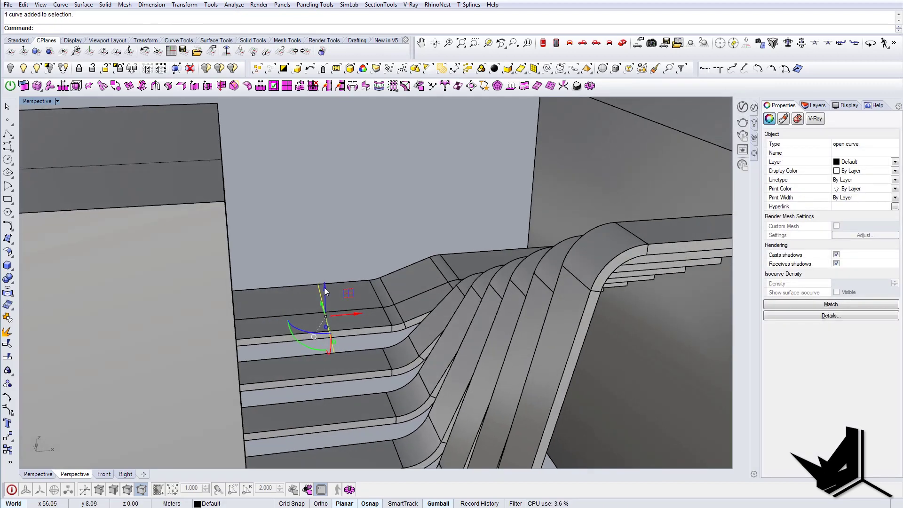
pyautogui.press('Escape')
pyautogui.moveTo(340, 337); pyautogui.dragTo(334, 332, button='right')
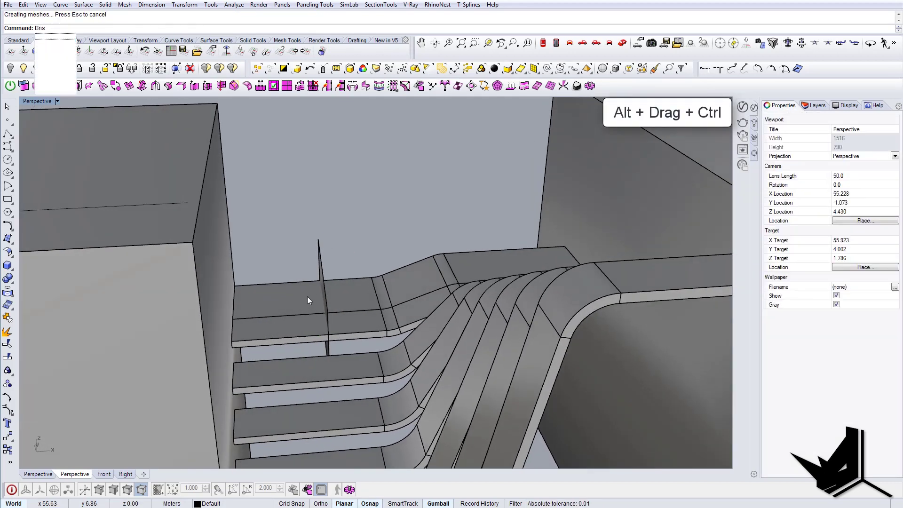
# - Split the landing solid with the vertical surface, then delete the cutting surface and the curved part toward the right wall
pyautogui.press('Escape')
pyautogui.click(340, 288)
pyautogui.write('Line')
pyautogui.press('Return')
pyautogui.click(321, 258)
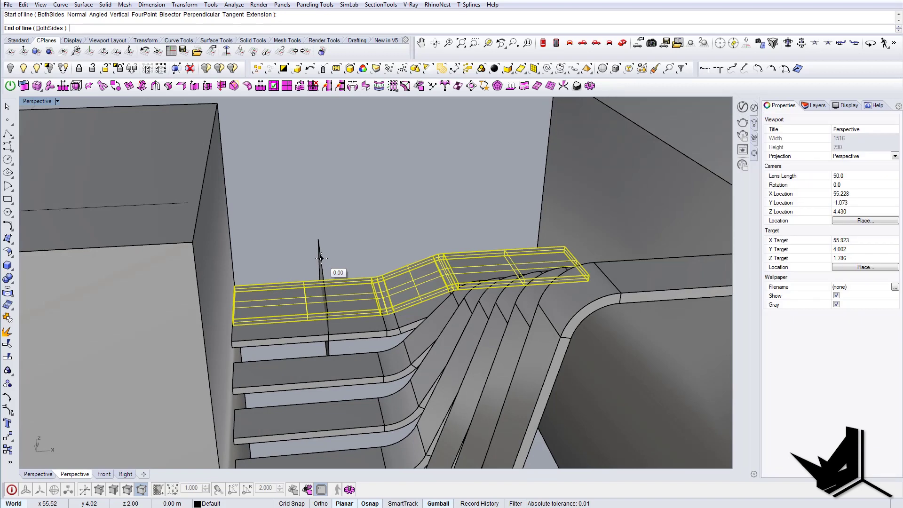
pyautogui.write('BS')
pyautogui.moveTo(328, 268); pyautogui.dragTo(301, 275, button='right')
pyautogui.click(345, 290)
pyautogui.press('Return')
pyautogui.click(323, 271)
pyautogui.press('Return')
pyautogui.click(337, 289)
pyautogui.press('Delete')
# - Stretch the remaining landing piece sideways with Scale1D from the left wall block across to the right wall block
pyautogui.click(301, 275)
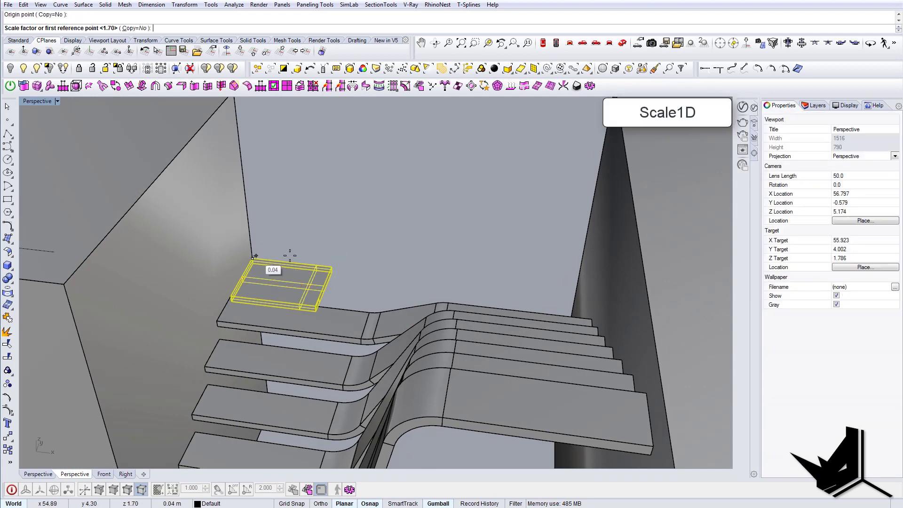
pyautogui.click(580, 256)
# - Examine the whole staircase between its wall blocks and compare it with the reference photo
pyautogui.moveTo(579, 257); pyautogui.dragTo(475, 287, button='right')
pyautogui.scroll(-6, 475, 286)
pyautogui.moveTo(475, 286); pyautogui.dragTo(476, 397, button='right')
pyautogui.scroll(-5, 483, 282)
pyautogui.moveTo(484, 282); pyautogui.dragTo(438, 304, button='right')
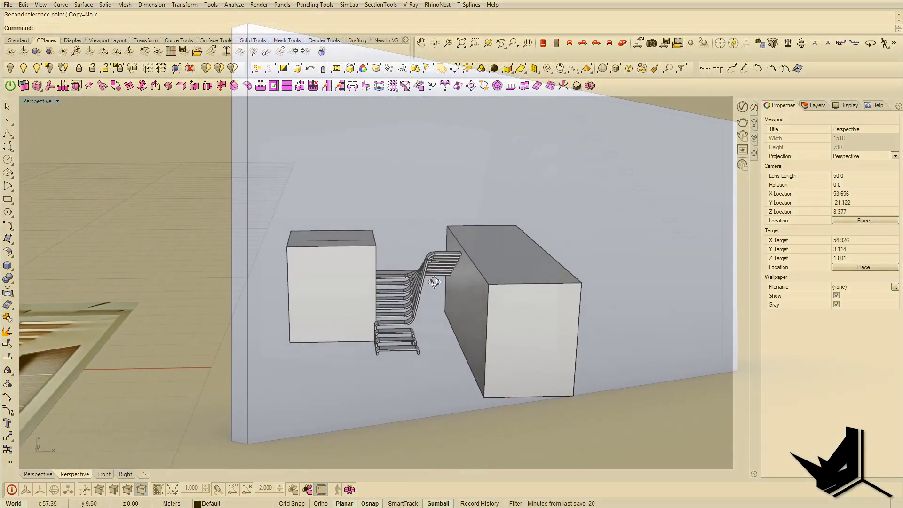
pyautogui.scroll(-5, 502, 276)
pyautogui.moveTo(501, 276); pyautogui.dragTo(361, 374, button='right')
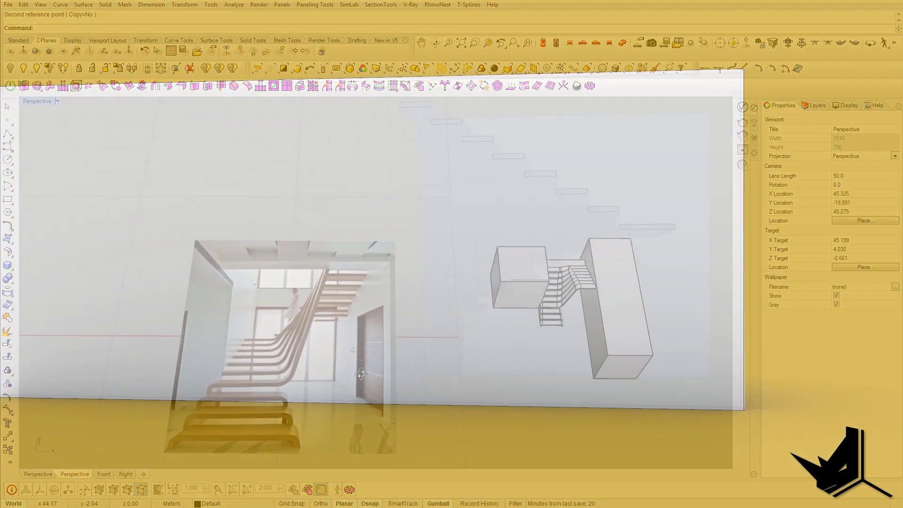